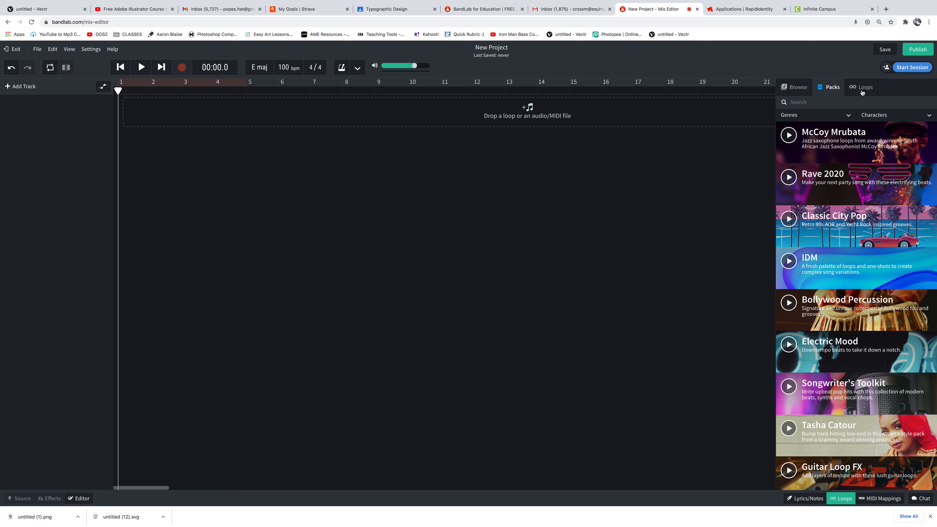
Browse the loop library filtered by the Beats instrument, and switch the filter to Drum.
{"action": "left_click", "coordinate": [862, 91]}
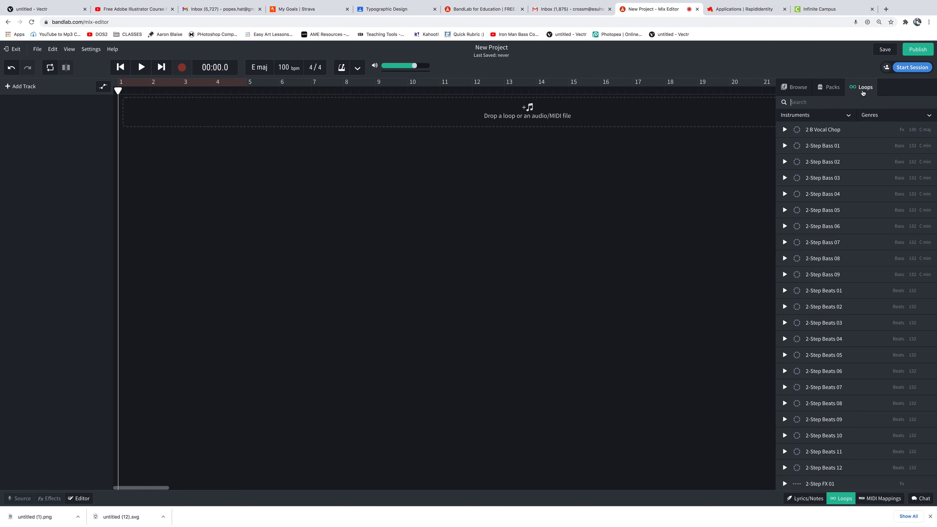
{"action": "left_click", "coordinate": [846, 116]}
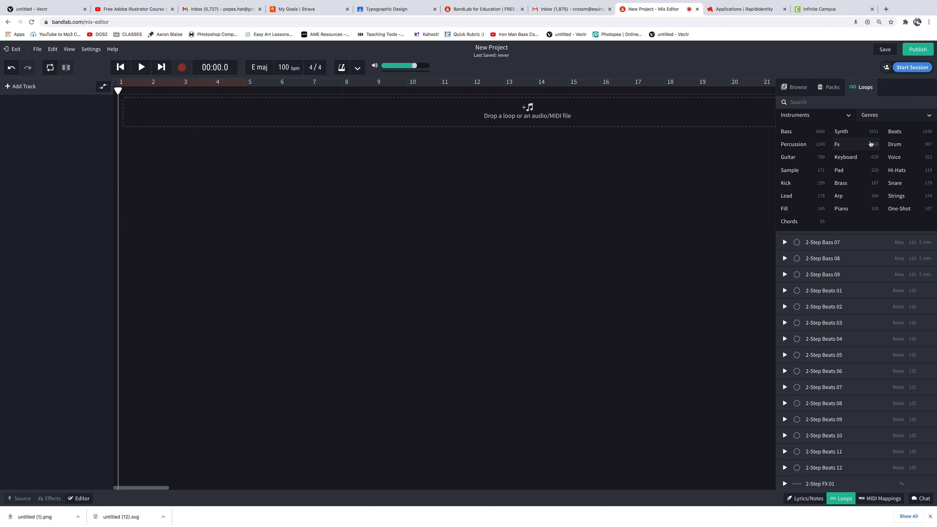
{"action": "left_click", "coordinate": [901, 135]}
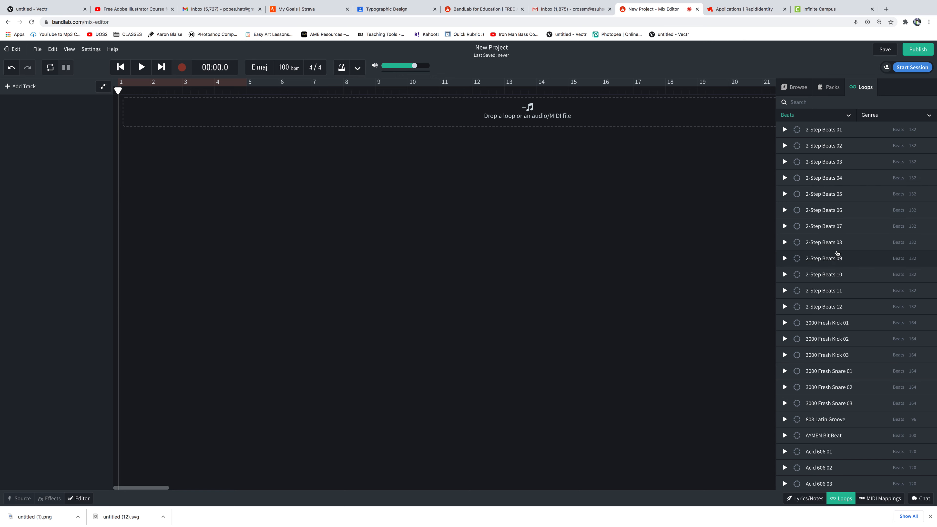
{"action": "scroll", "coordinate": [838, 255], "scroll_direction": "down", "scroll_amount": 10}
{"action": "scroll", "coordinate": [841, 259], "scroll_direction": "down", "scroll_amount": 5}
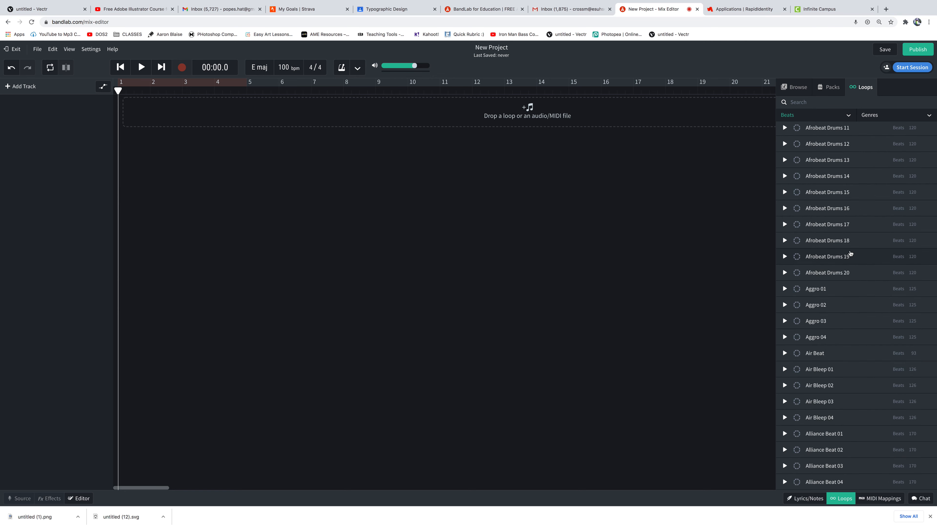
{"action": "scroll", "coordinate": [843, 380], "scroll_direction": "up", "scroll_amount": 10}
{"action": "scroll", "coordinate": [843, 379], "scroll_direction": "down", "scroll_amount": 10}
{"action": "scroll", "coordinate": [802, 243], "scroll_direction": "up", "scroll_amount": 15}
{"action": "scroll", "coordinate": [803, 244], "scroll_direction": "up", "scroll_amount": 10}
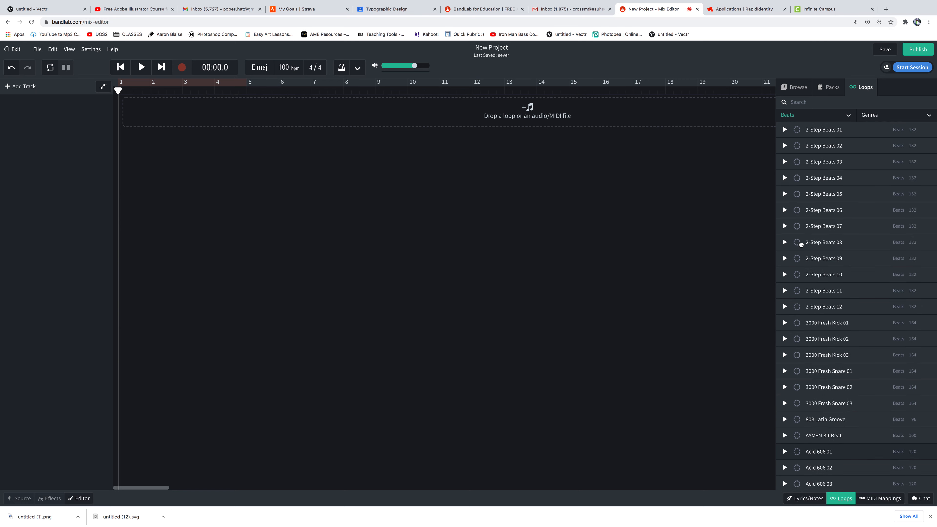
{"action": "scroll", "coordinate": [801, 243], "scroll_direction": "down", "scroll_amount": 20}
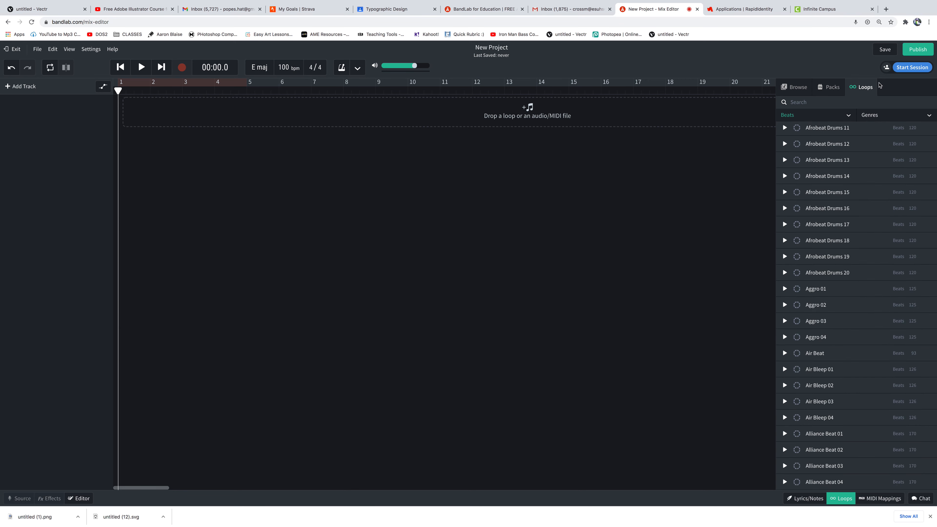
{"action": "left_click", "coordinate": [849, 115]}
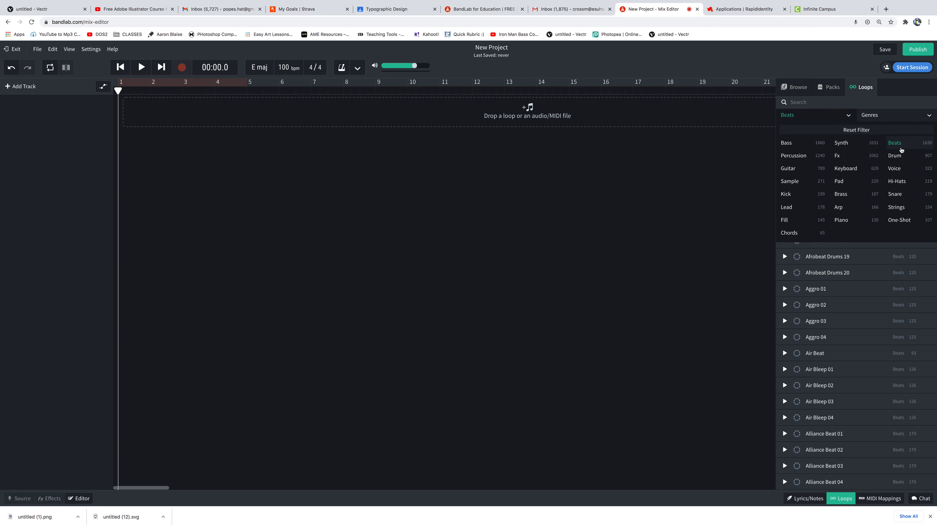
{"action": "left_click", "coordinate": [898, 156]}
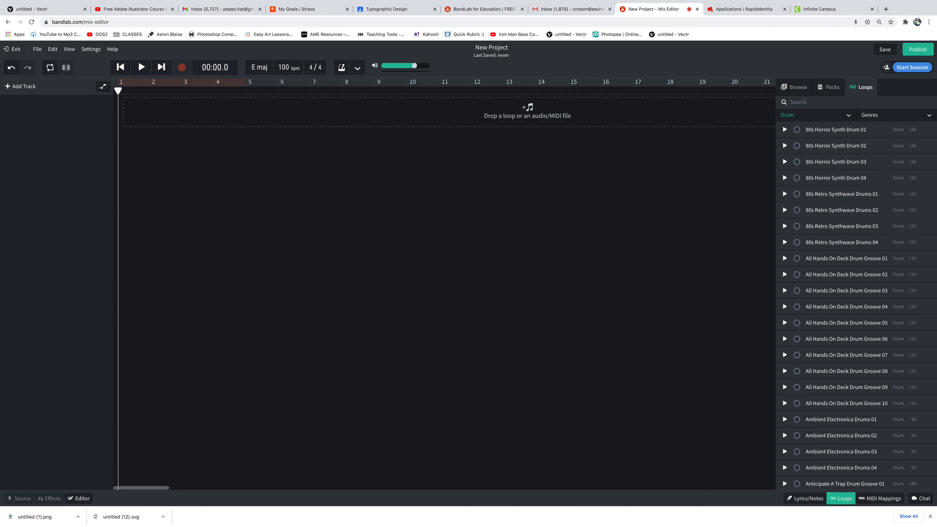
Look inside the McCoy Mrubata sound pack and return to the list of packs.
{"action": "left_click", "coordinate": [829, 87]}
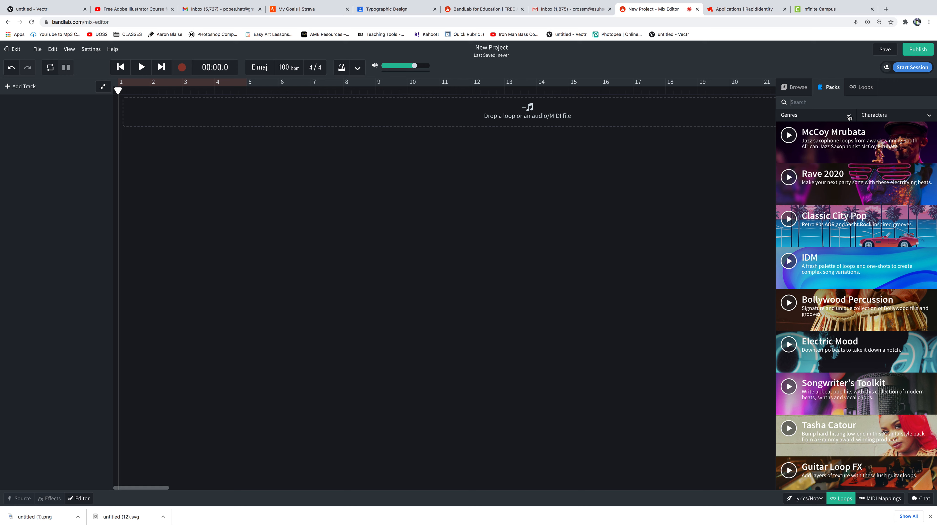
{"action": "left_click", "coordinate": [848, 149]}
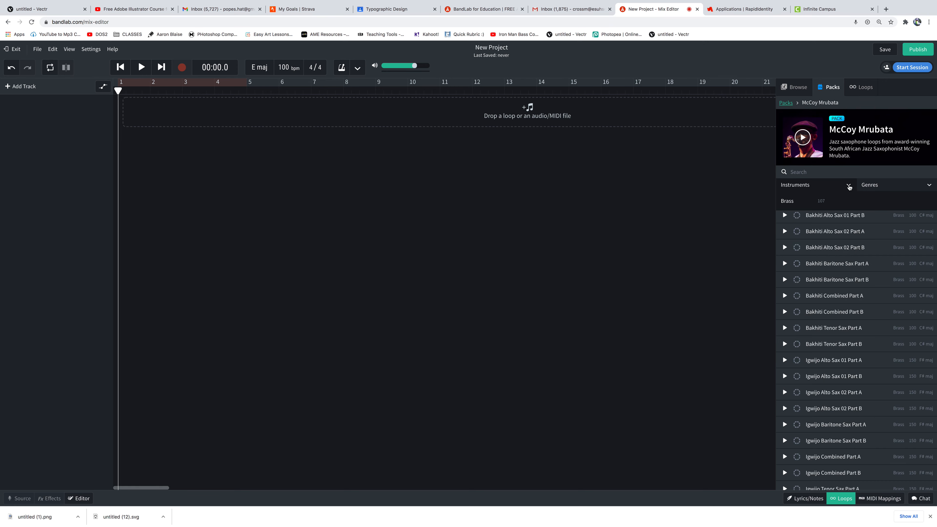
{"action": "left_click", "coordinate": [786, 103]}
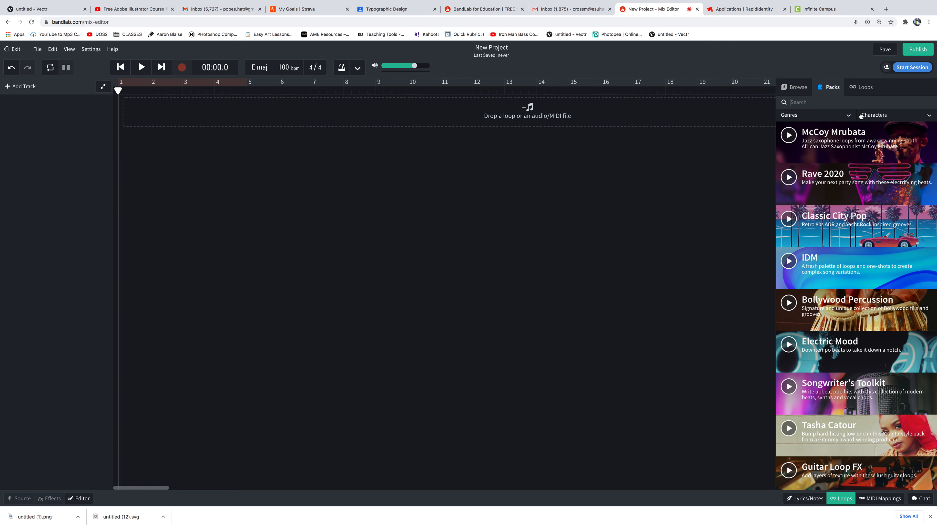
Filter the packs by the Classics genre and show only the Drum loops of the Blues Rock pack.
{"action": "left_click", "coordinate": [825, 118]}
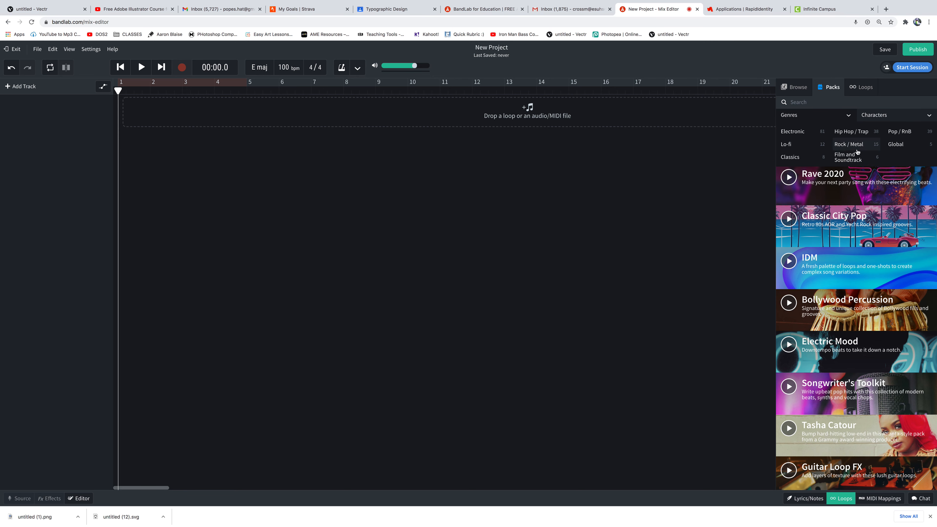
{"action": "left_click", "coordinate": [791, 159]}
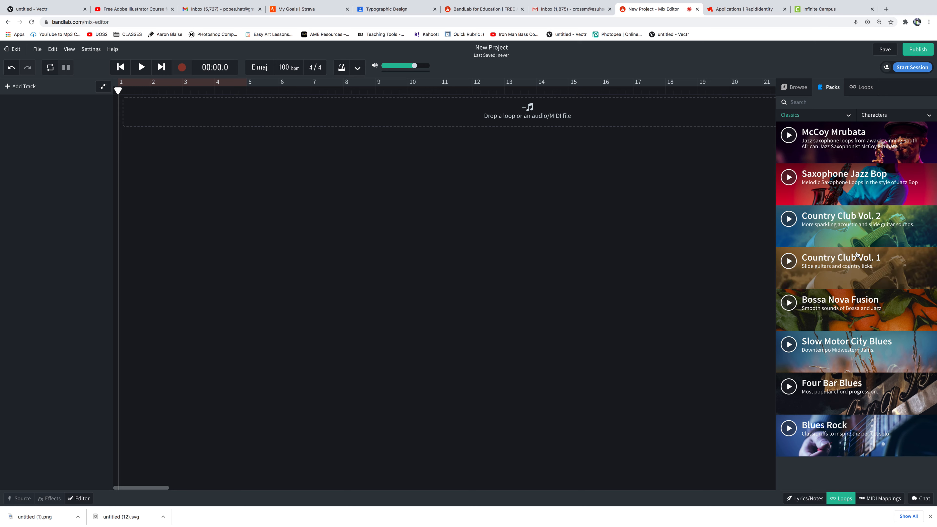
{"action": "left_click", "coordinate": [850, 434]}
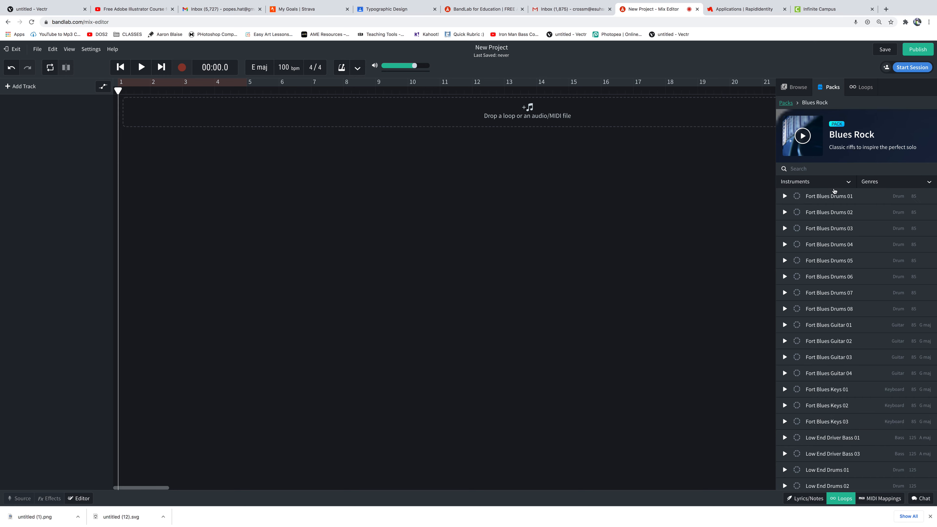
{"action": "left_click", "coordinate": [844, 183]}
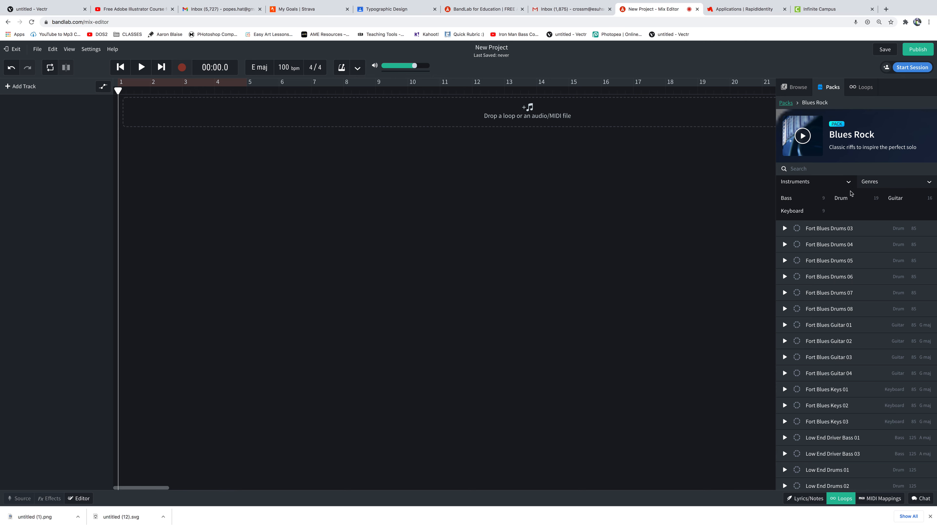
{"action": "left_click", "coordinate": [844, 198]}
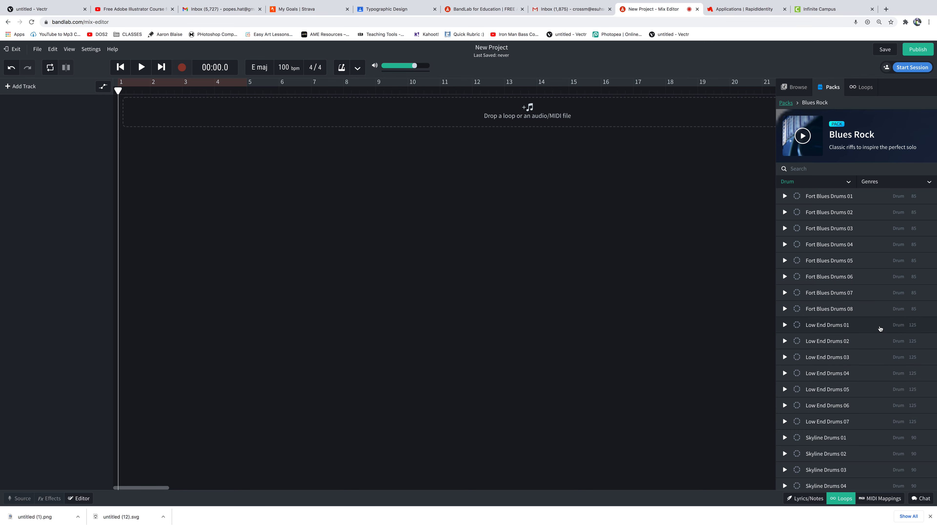
Preview the Skyline Drums 01 to 04 loops and the Low End Drums 01 to 03 loops.
{"action": "scroll", "coordinate": [878, 387], "scroll_direction": "down", "scroll_amount": 1}
{"action": "left_click", "coordinate": [784, 434]}
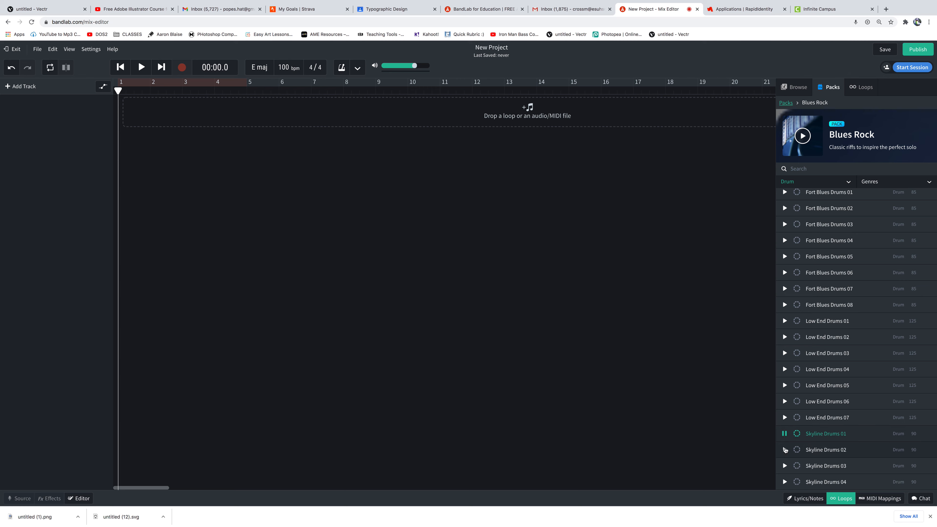
{"action": "left_click", "coordinate": [785, 449]}
{"action": "left_click", "coordinate": [784, 466]}
{"action": "left_click", "coordinate": [785, 482]}
{"action": "left_click", "coordinate": [785, 337]}
{"action": "left_click", "coordinate": [785, 322]}
{"action": "left_click", "coordinate": [785, 338]}
{"action": "left_click", "coordinate": [787, 353]}
{"action": "left_click", "coordinate": [785, 353]}
Add the Low End Drums 02 loop at bar 1 of the timeline and repeat it through bar 16.
{"action": "left_click_drag", "start_coordinate": [837, 340], "coordinate": [136, 119]}
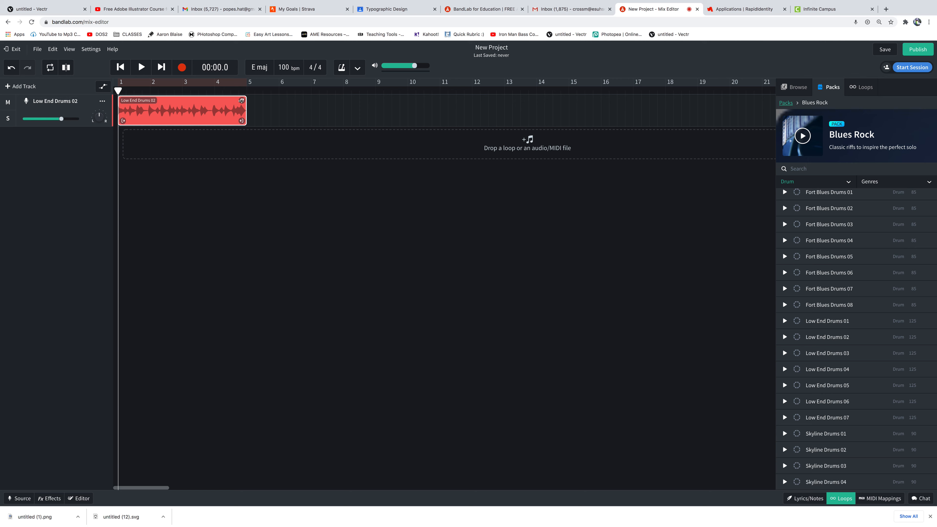
{"action": "left_click_drag", "start_coordinate": [240, 100], "coordinate": [621, 123]}
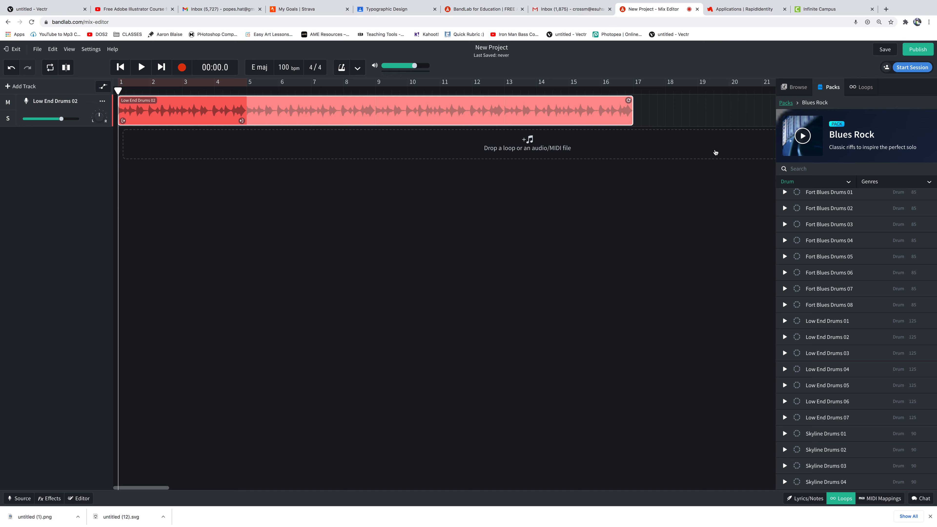
Filter the Blues Rock pack to Bass and add Low End Driver Bass 01 below the drums, repeated from bar 1 through bar 16.
{"action": "left_click", "coordinate": [848, 183]}
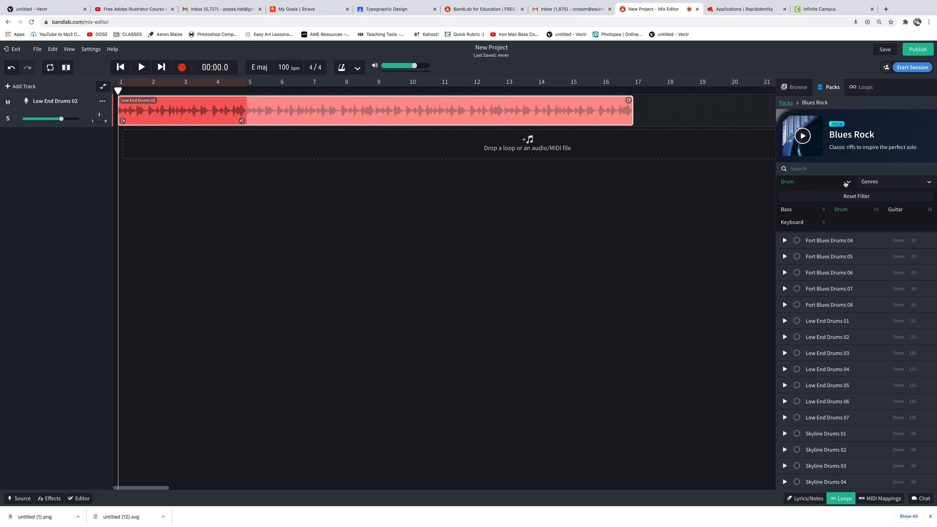
{"action": "left_click", "coordinate": [805, 212]}
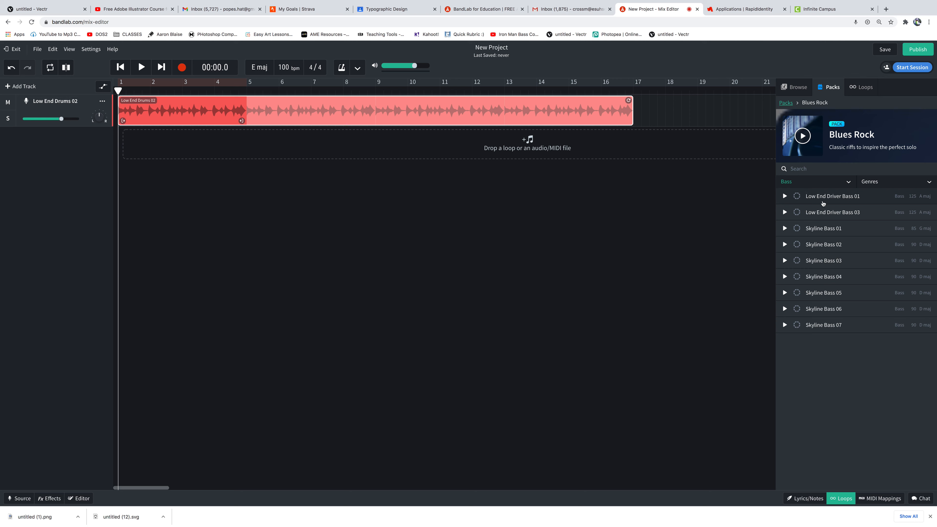
{"action": "left_click", "coordinate": [785, 196]}
{"action": "left_click", "coordinate": [785, 196]}
{"action": "left_click", "coordinate": [785, 213]}
{"action": "left_click_drag", "start_coordinate": [831, 200], "coordinate": [150, 142]}
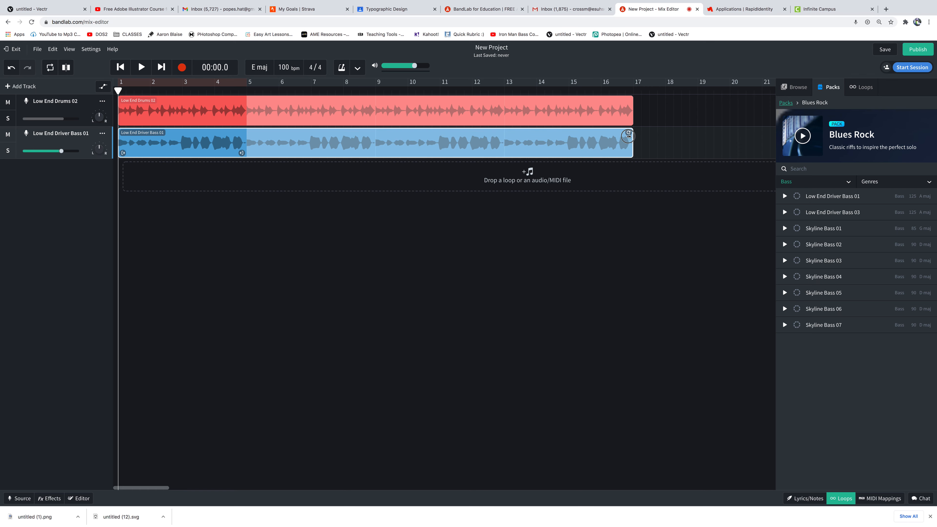
Play the drum and bass tracks together, pause, and return the playhead to the start.
{"action": "left_click", "coordinate": [141, 67]}
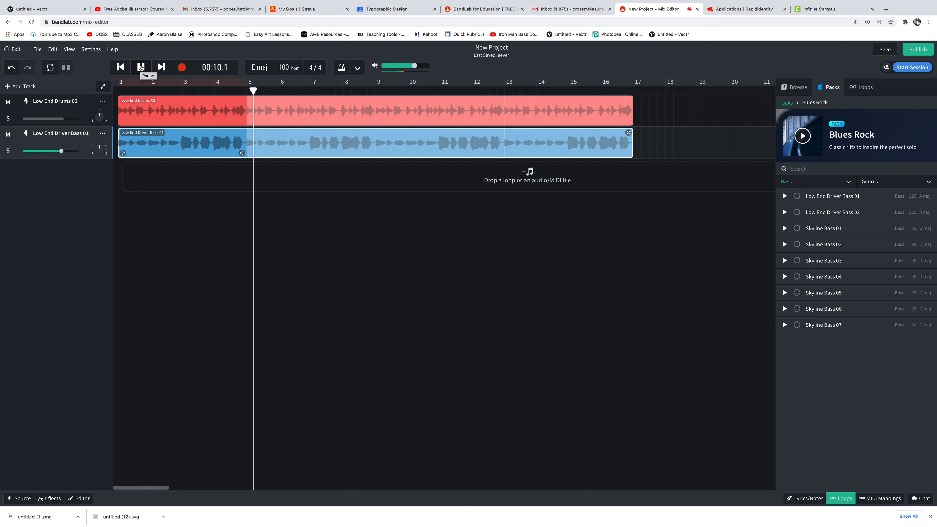
{"action": "left_click", "coordinate": [140, 67]}
{"action": "left_click_drag", "start_coordinate": [261, 90], "coordinate": [118, 90]}
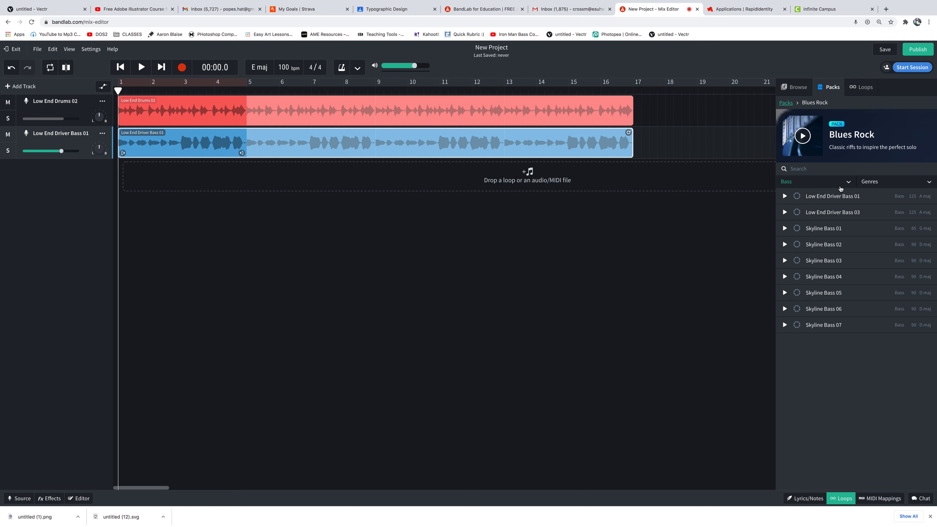
Change the color of the Low End Driver Bass 01 track to magenta.
{"action": "right_click", "coordinate": [68, 142]}
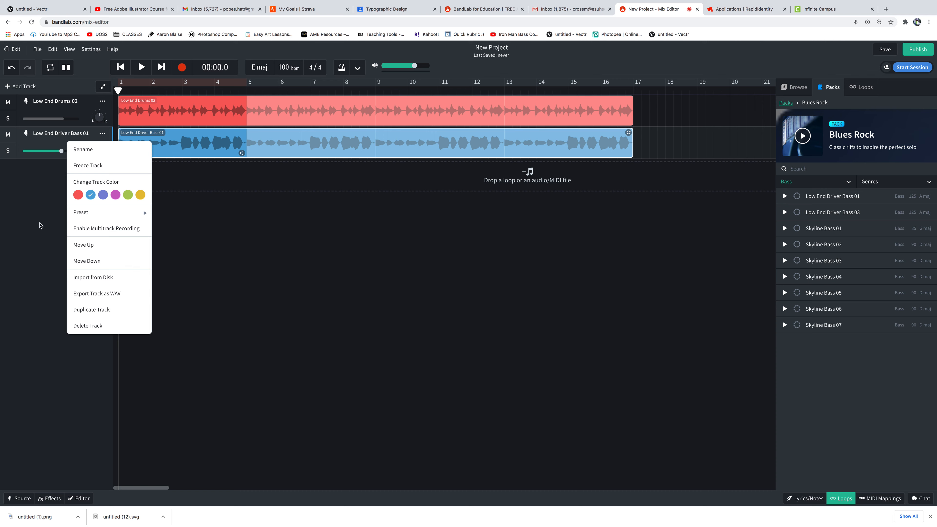
{"action": "left_click", "coordinate": [115, 196]}
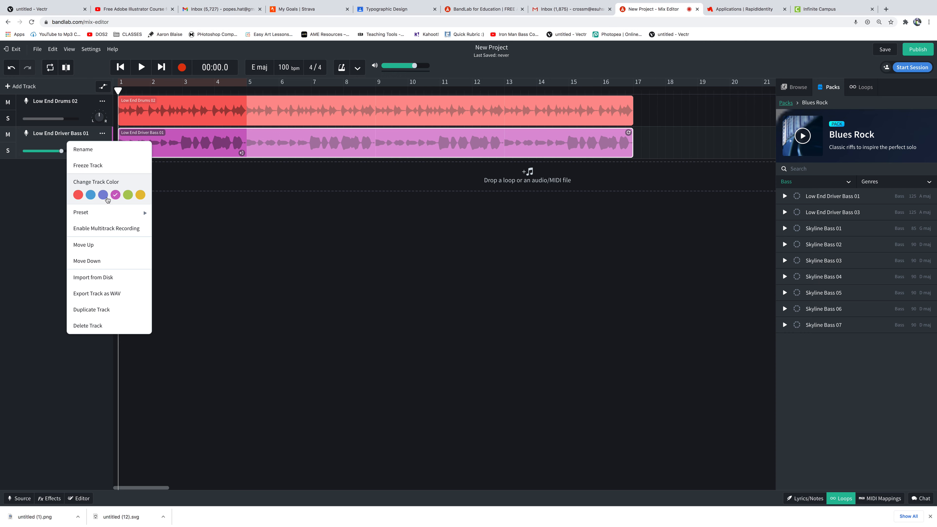
{"action": "left_click", "coordinate": [36, 190]}
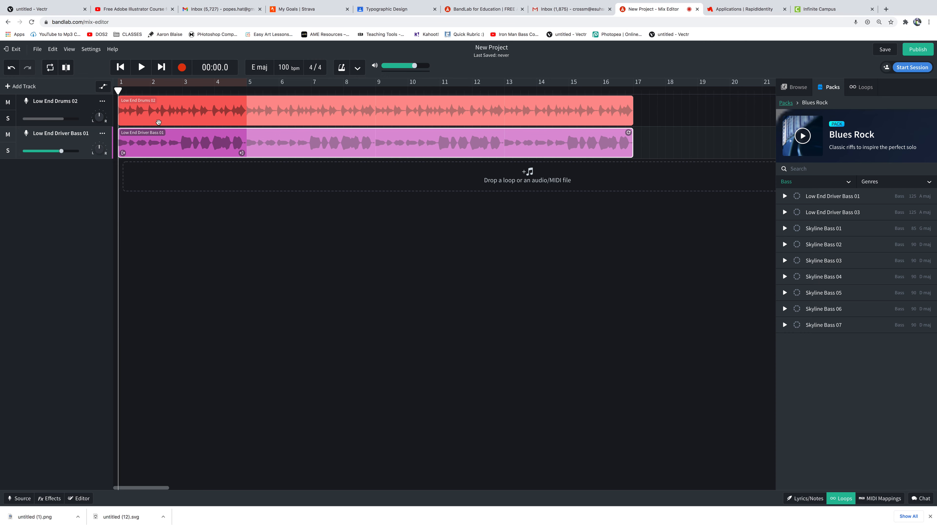
Play the opening of the mix briefly, stop it, and reset the playhead to bar 1.
{"action": "key", "text": "space"}
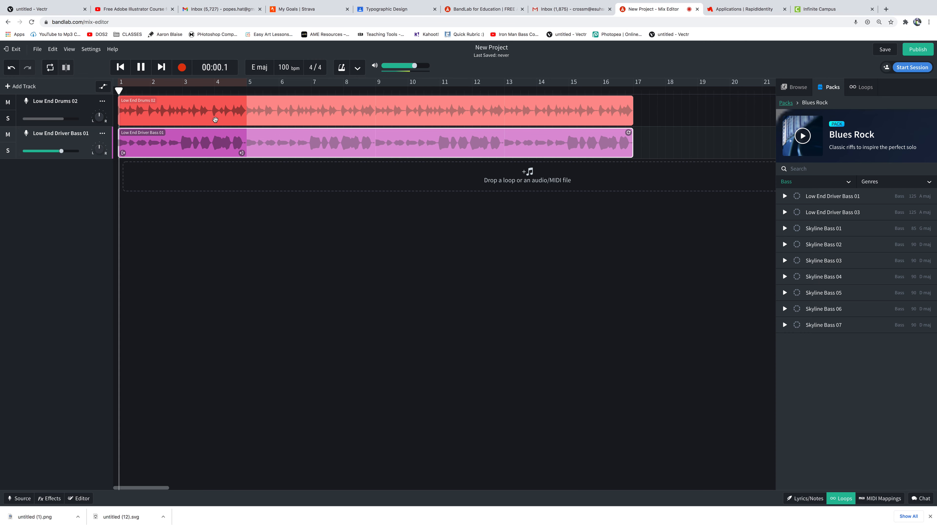
{"action": "key", "text": "space"}
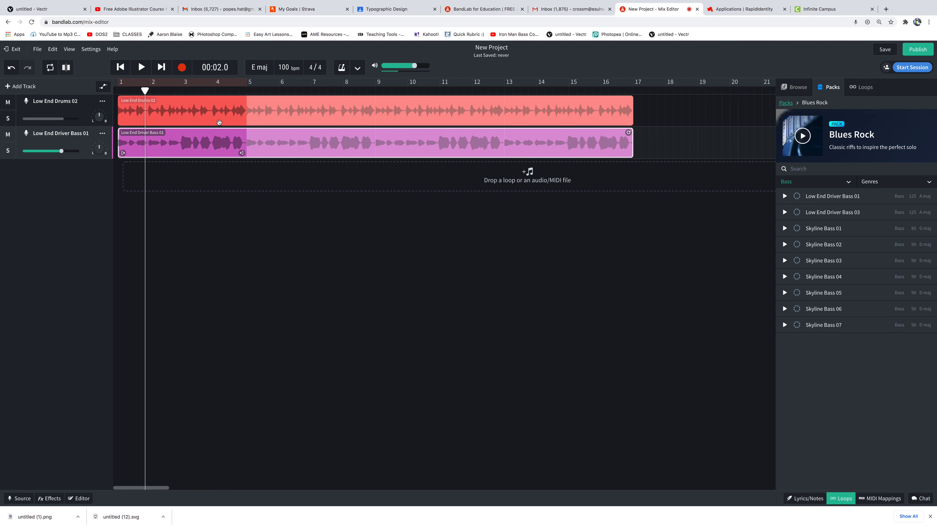
{"action": "left_click_drag", "start_coordinate": [145, 92], "coordinate": [40, 94]}
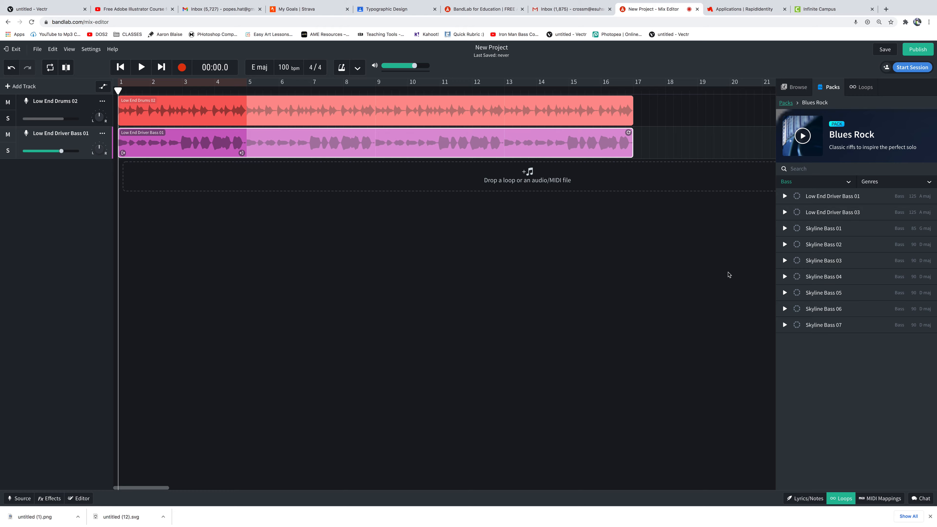
Add a new virtual Instruments track to the project.
{"action": "left_click", "coordinate": [26, 85]}
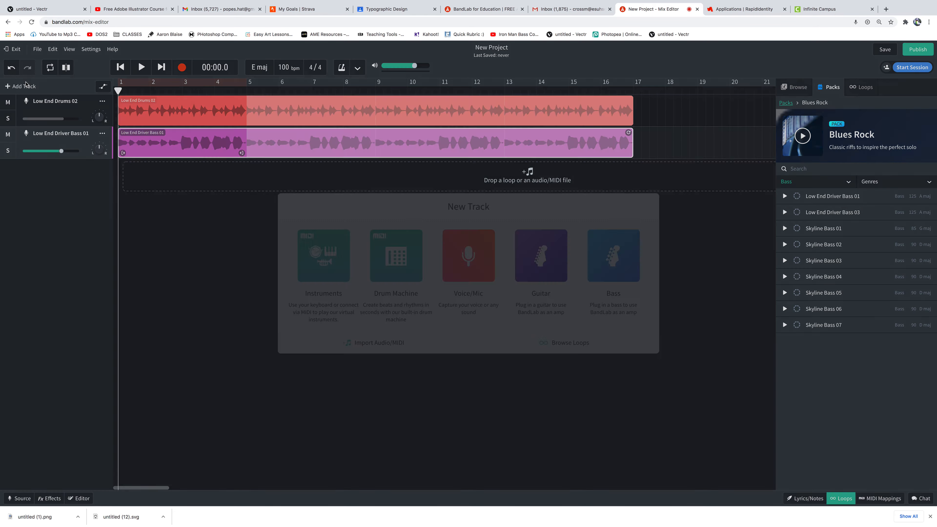
{"action": "left_click", "coordinate": [494, 409]}
{"action": "left_click", "coordinate": [22, 87]}
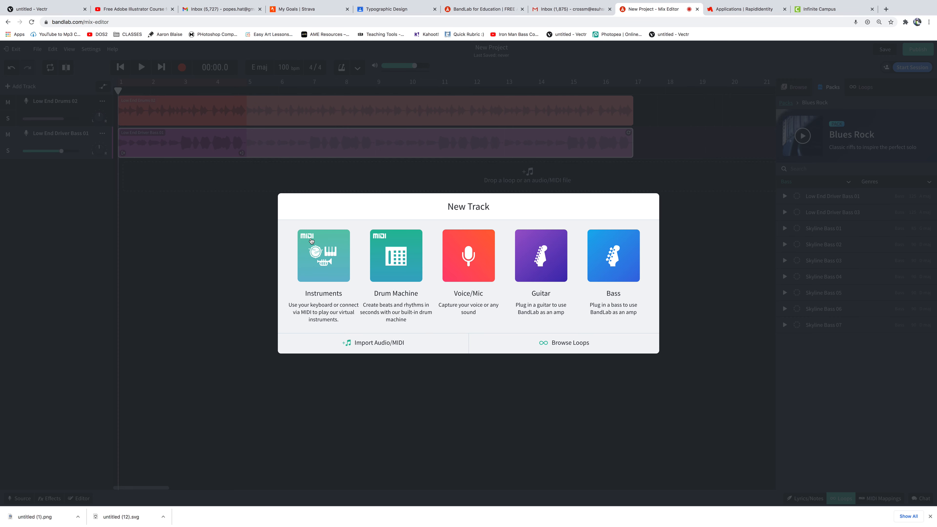
{"action": "left_click", "coordinate": [325, 242]}
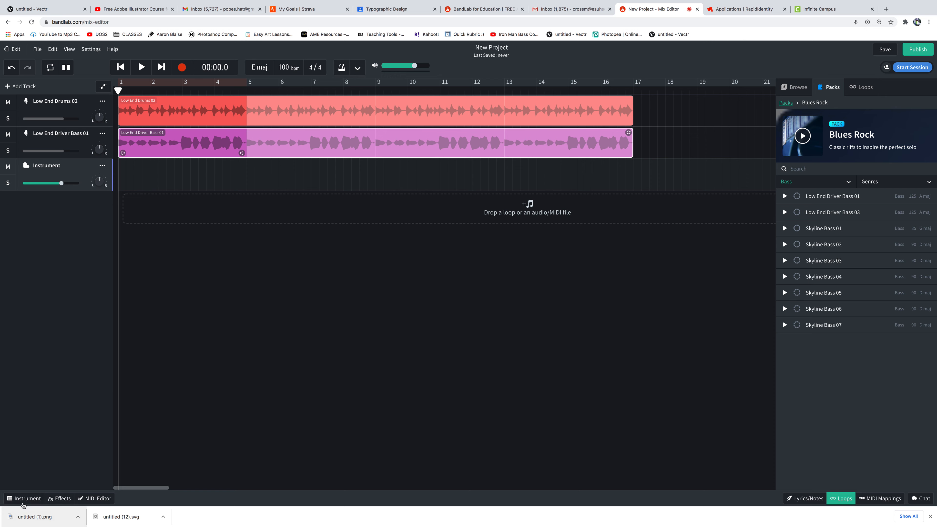
Open the new track's instrument settings, review the options, and keep Piano, Grand Piano and No MIDI Device selected.
{"action": "left_click", "coordinate": [29, 498]}
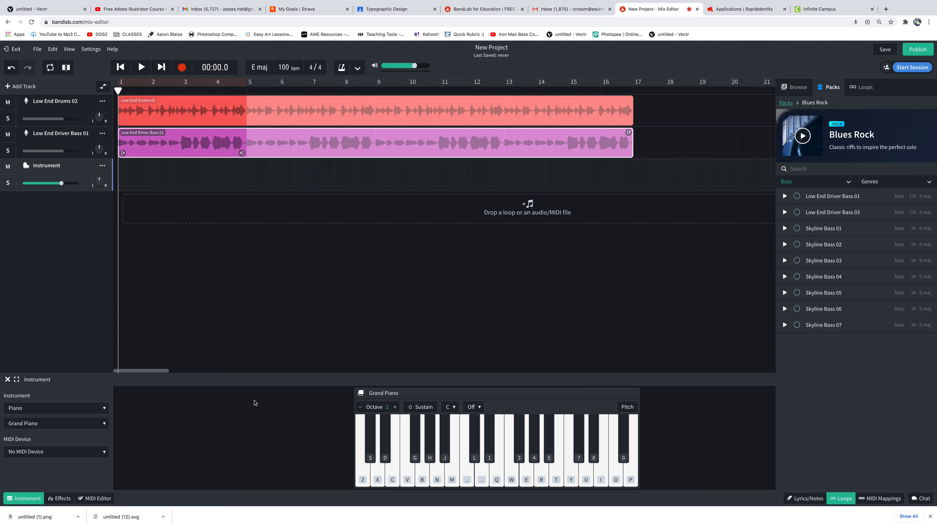
{"action": "left_click", "coordinate": [103, 409]}
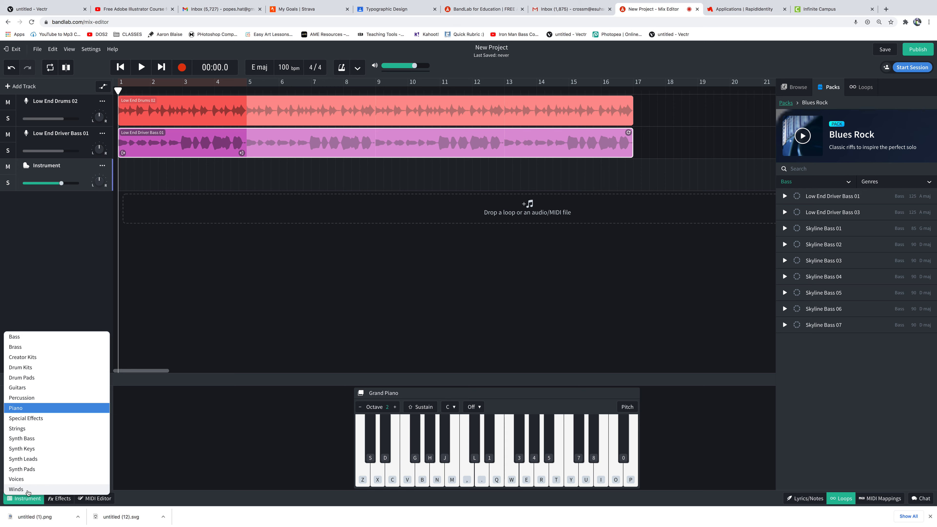
{"action": "left_click", "coordinate": [16, 408]}
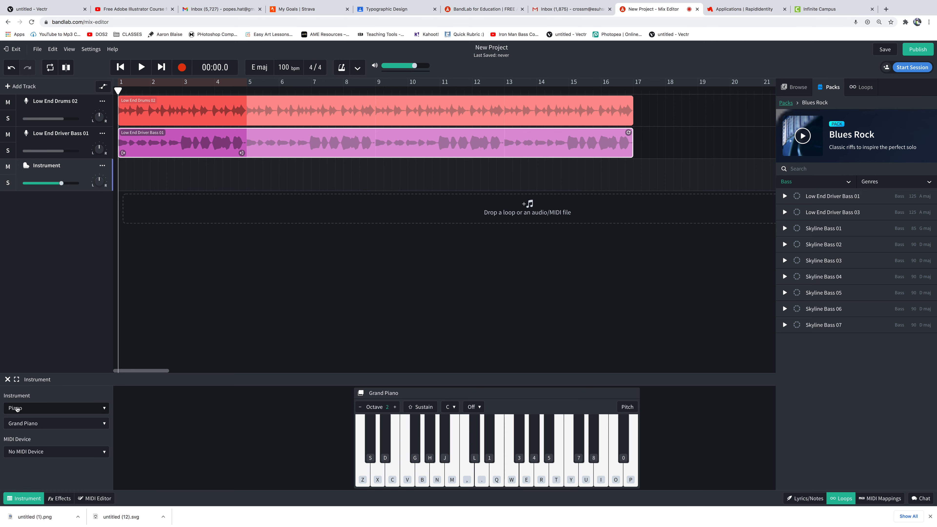
{"action": "left_click", "coordinate": [36, 424]}
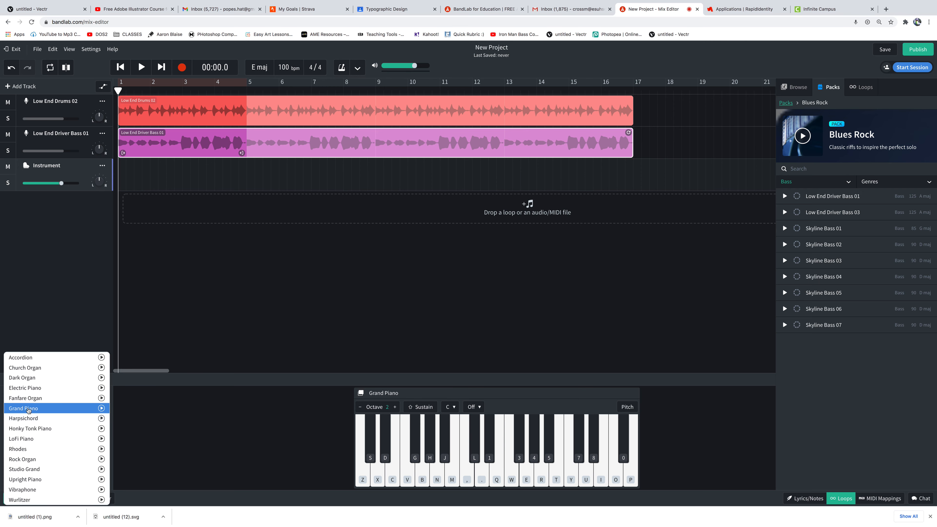
{"action": "left_click", "coordinate": [106, 410]}
{"action": "left_click", "coordinate": [95, 423]}
{"action": "left_click", "coordinate": [101, 408]}
{"action": "left_click", "coordinate": [33, 409]}
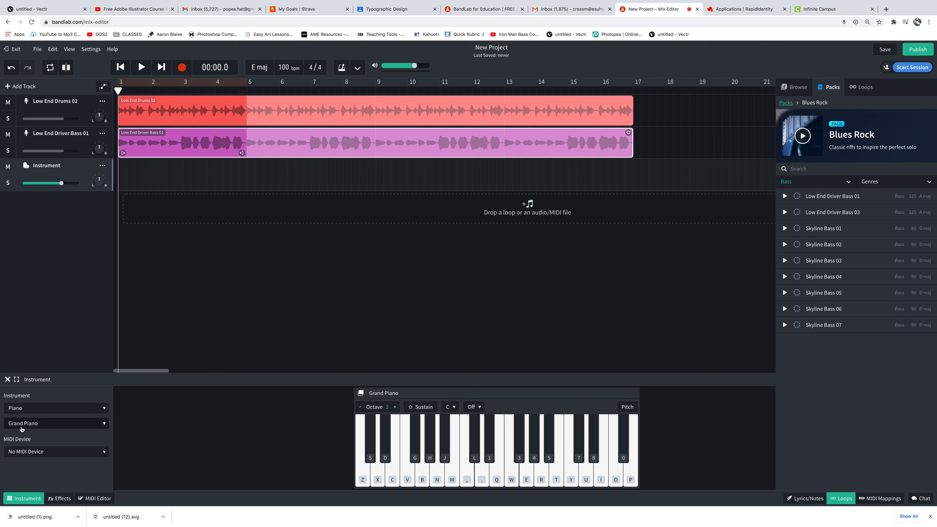
{"action": "left_click", "coordinate": [39, 453]}
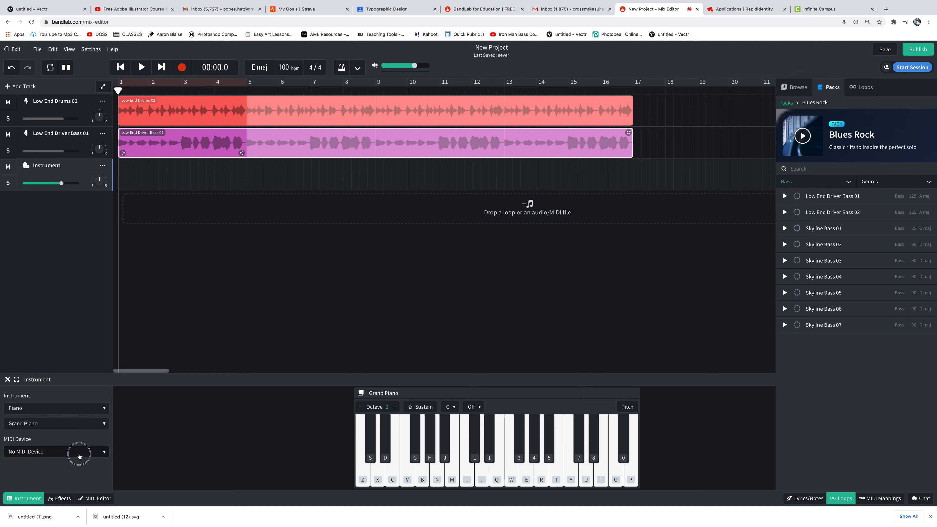
{"action": "left_click", "coordinate": [23, 452]}
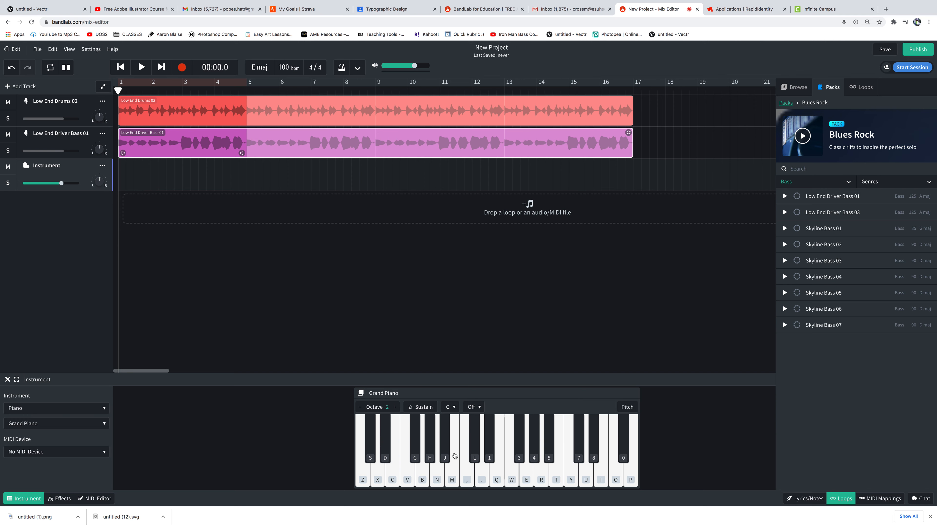
Try out the Grand Piano keys, then show the pitch names on the keyboard and hide them again.
{"action": "left_click_drag", "start_coordinate": [374, 474], "coordinate": [620, 471]}
{"action": "left_click_drag", "start_coordinate": [375, 475], "coordinate": [370, 432]}
{"action": "left_click", "coordinate": [627, 408]}
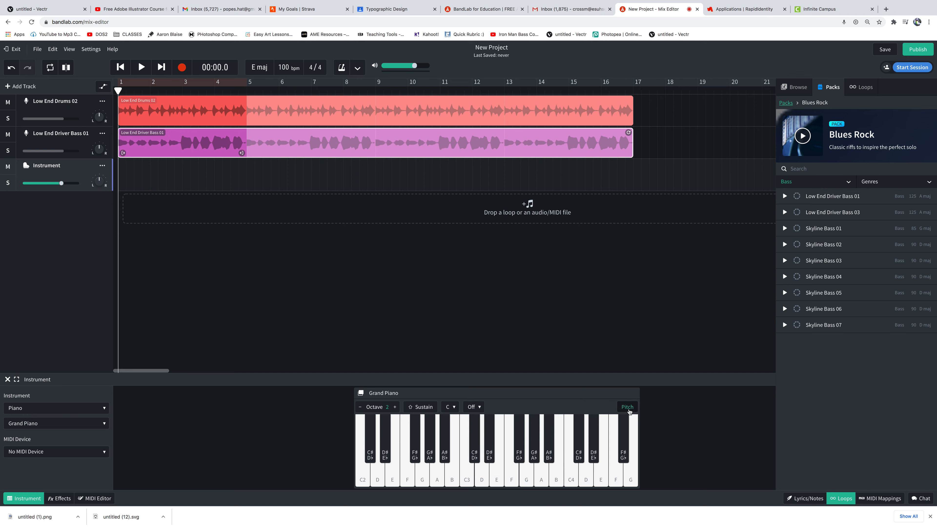
{"action": "left_click", "coordinate": [629, 407]}
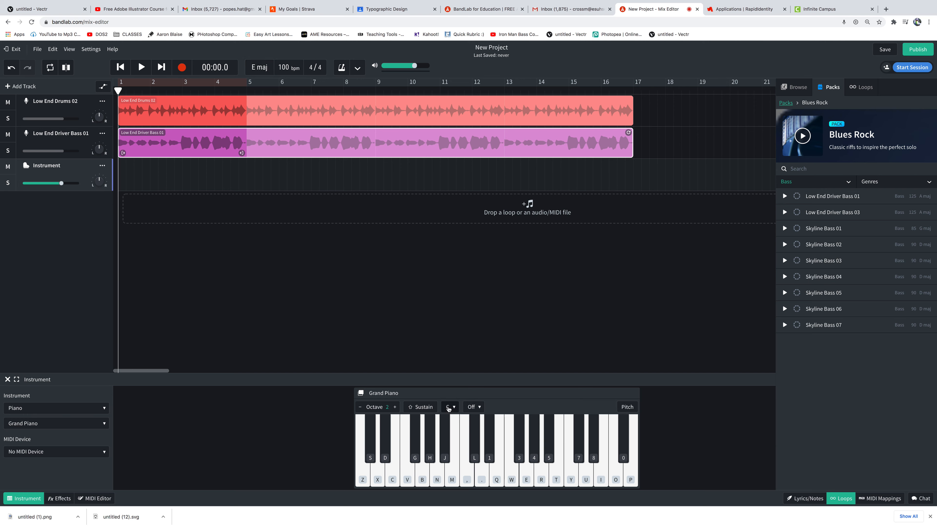
Limit the virtual piano keyboard to the E Major Scale.
{"action": "left_click", "coordinate": [455, 407]}
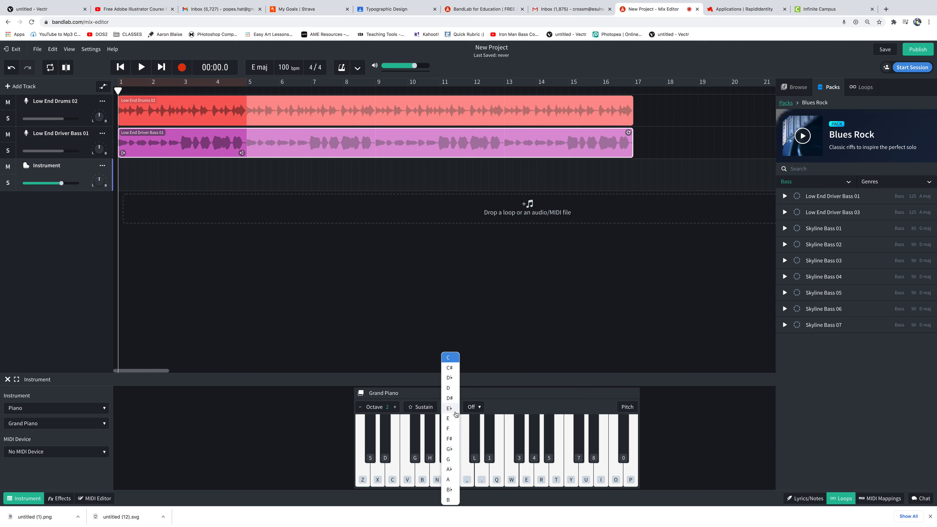
{"action": "left_click", "coordinate": [448, 419]}
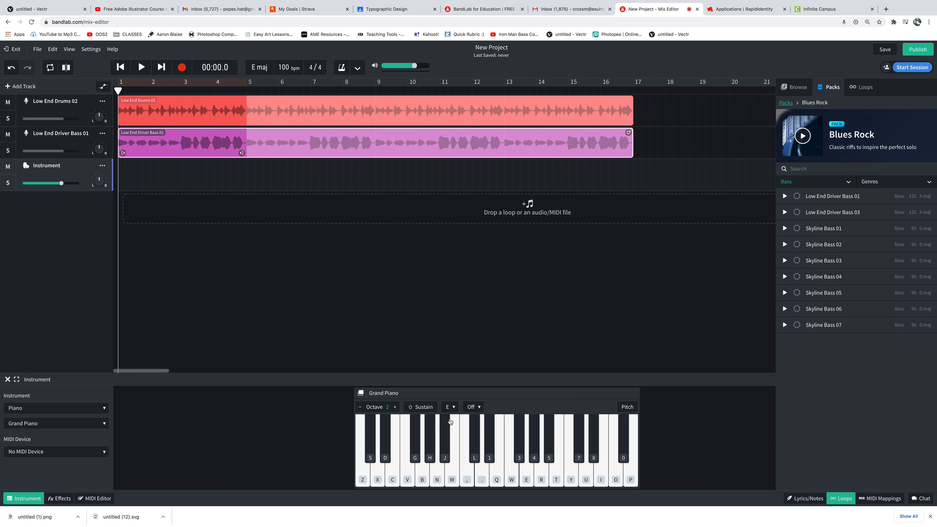
{"action": "left_click", "coordinate": [480, 408]}
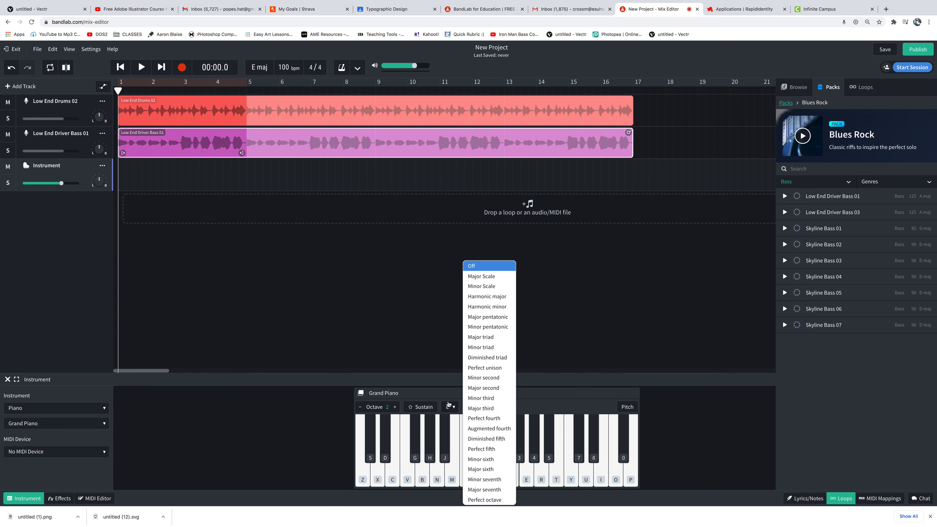
{"action": "left_click", "coordinate": [478, 409]}
{"action": "left_click", "coordinate": [480, 409]}
{"action": "left_click", "coordinate": [483, 276]}
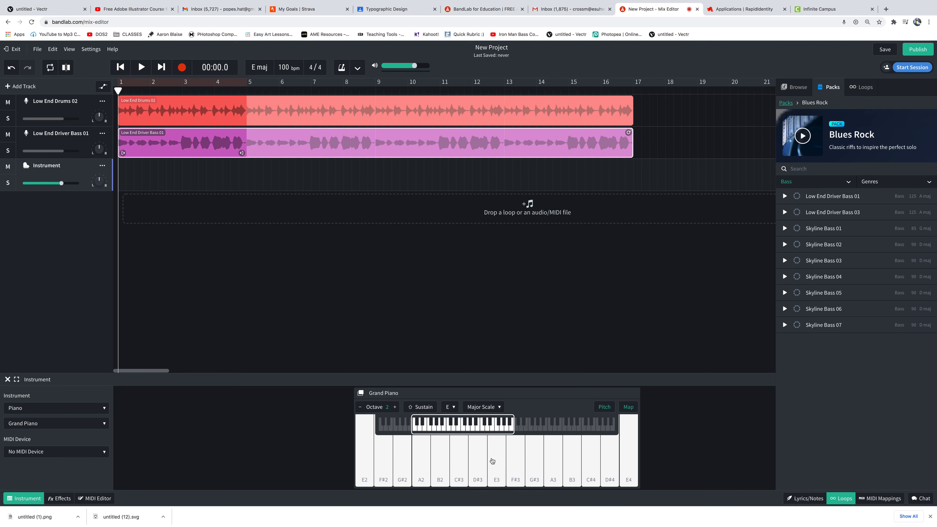
Audition the E major notes on the virtual keyboard from E2 up to E4.
{"action": "left_click", "coordinate": [366, 473]}
{"action": "left_click", "coordinate": [382, 475]}
{"action": "left_click", "coordinate": [404, 474]}
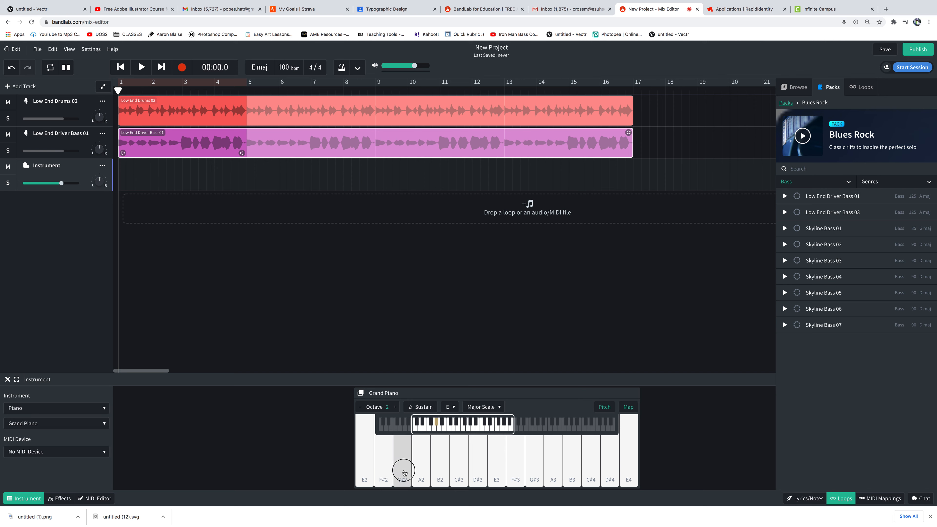
{"action": "left_click", "coordinate": [421, 477]}
{"action": "left_click", "coordinate": [466, 470]}
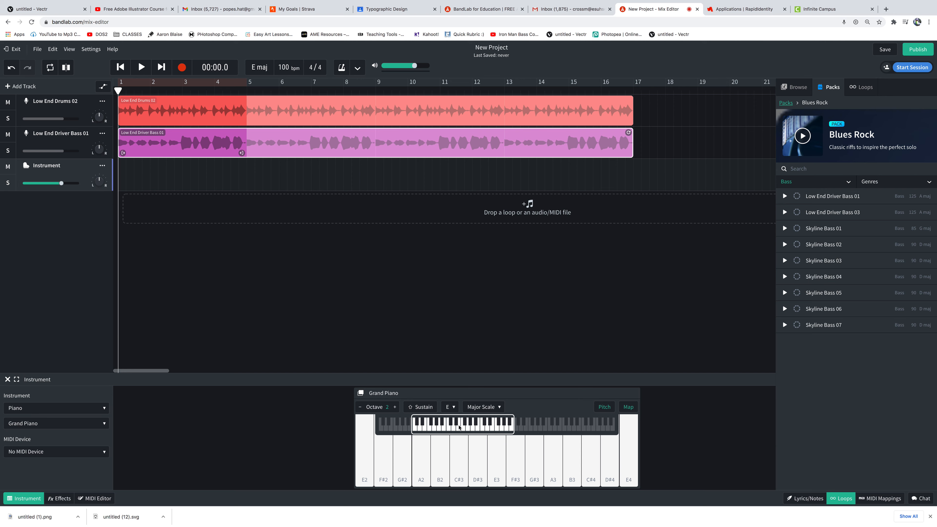
{"action": "left_click_drag", "start_coordinate": [366, 473], "coordinate": [497, 468]}
{"action": "left_click", "coordinate": [383, 469]}
{"action": "left_click", "coordinate": [421, 469]}
{"action": "left_click", "coordinate": [455, 471]}
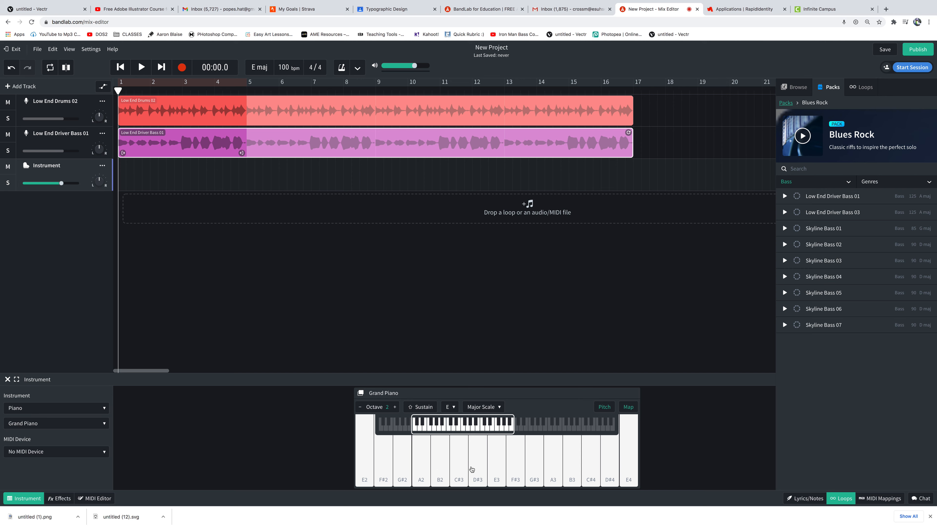
{"action": "left_click", "coordinate": [500, 467]}
{"action": "left_click", "coordinate": [498, 469]}
{"action": "left_click", "coordinate": [521, 466]}
{"action": "left_click", "coordinate": [547, 466]}
{"action": "left_click", "coordinate": [575, 469]}
{"action": "left_click", "coordinate": [610, 468]}
{"action": "left_click", "coordinate": [629, 468]}
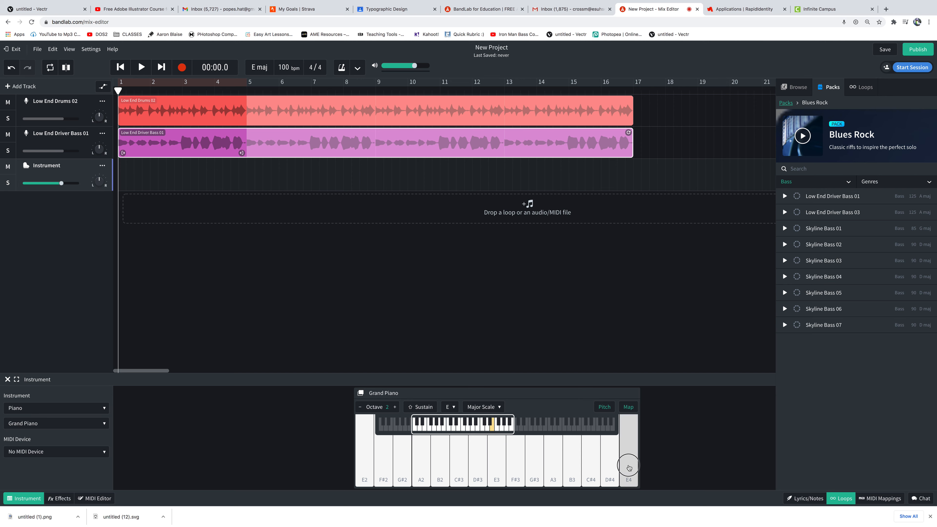
Raise the keyboard's octave range and try out some higher notes.
{"action": "left_click", "coordinate": [395, 408]}
{"action": "left_click", "coordinate": [395, 408]}
{"action": "mouse_move", "coordinate": [365, 472]}
{"action": "left_mouse_down"}
{"action": "mouse_move", "coordinate": [607, 465]}
{"action": "mouse_move", "coordinate": [372, 473]}
{"action": "mouse_move", "coordinate": [405, 420]}
{"action": "left_mouse_up"}
{"action": "left_click", "coordinate": [395, 408]}
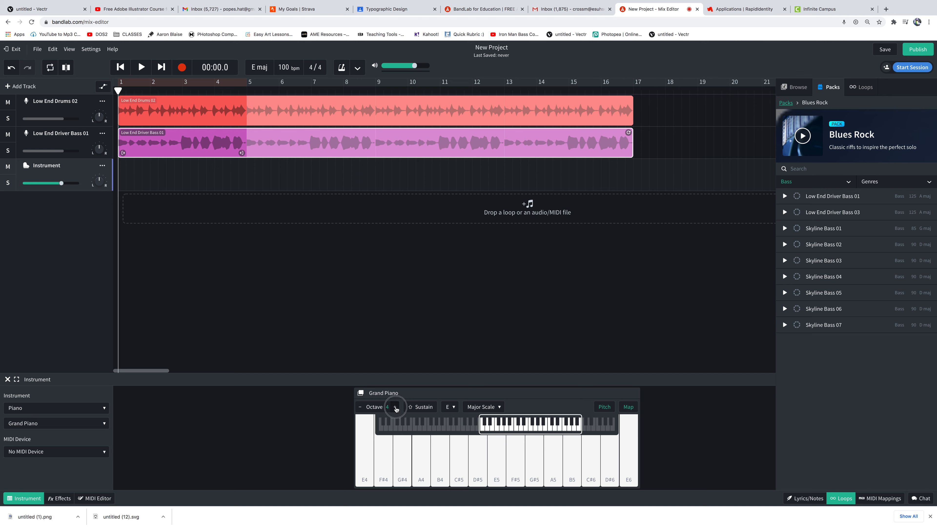
{"action": "mouse_move", "coordinate": [428, 462]}
{"action": "left_mouse_down"}
{"action": "mouse_move", "coordinate": [625, 462]}
{"action": "mouse_move", "coordinate": [402, 468]}
{"action": "mouse_move", "coordinate": [559, 467]}
{"action": "mouse_move", "coordinate": [458, 465]}
{"action": "left_mouse_up"}
Lower the keyboard to octave 1 and play a low note.
{"action": "left_click", "coordinate": [360, 407]}
{"action": "left_click", "coordinate": [359, 406]}
{"action": "left_click", "coordinate": [360, 407]}
{"action": "left_click", "coordinate": [359, 407]}
{"action": "left_click", "coordinate": [412, 469]}
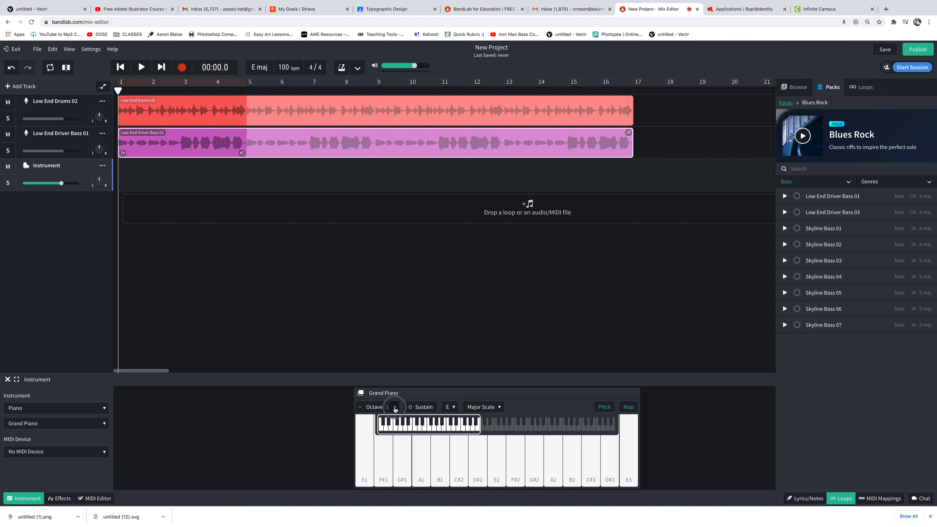
Set the keyboard to octave 4 and audition notes across its range.
{"action": "left_click", "coordinate": [395, 406]}
{"action": "left_click", "coordinate": [395, 406]}
{"action": "left_click", "coordinate": [395, 407]}
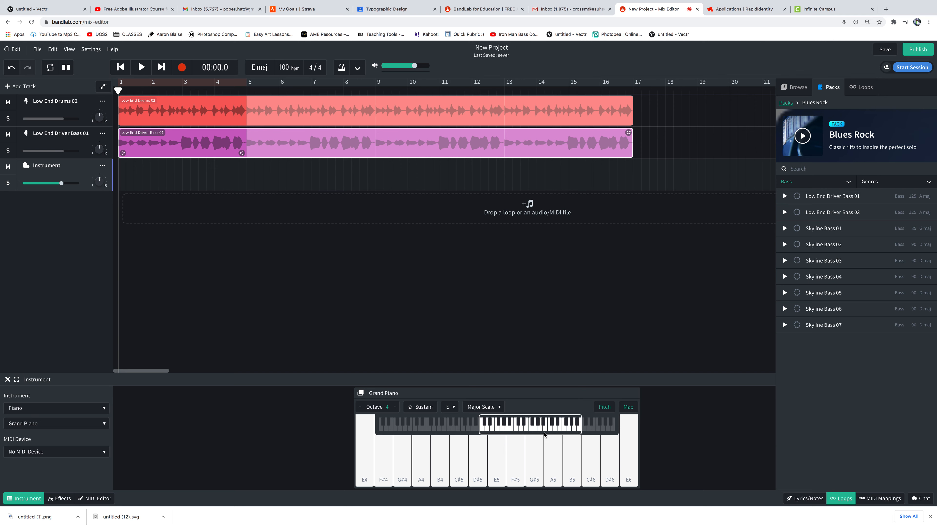
{"action": "left_click", "coordinate": [493, 462]}
{"action": "left_click_drag", "start_coordinate": [494, 463], "coordinate": [542, 459]}
{"action": "left_click_drag", "start_coordinate": [367, 462], "coordinate": [610, 462]}
Turn on cycle playback over the first four bars and start playing the drum and bass tracks.
{"action": "left_click", "coordinate": [50, 67]}
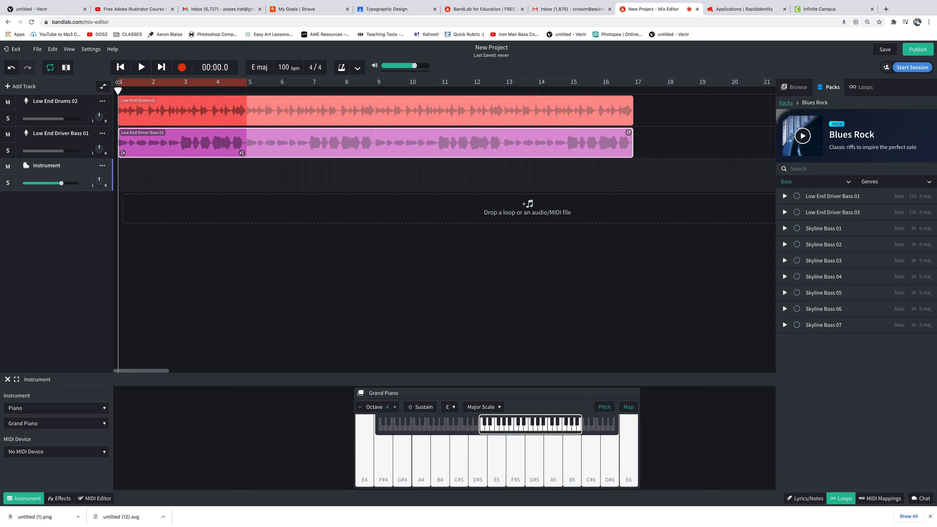
{"action": "left_click_drag", "start_coordinate": [245, 81], "coordinate": [247, 109]}
{"action": "left_click", "coordinate": [141, 68]}
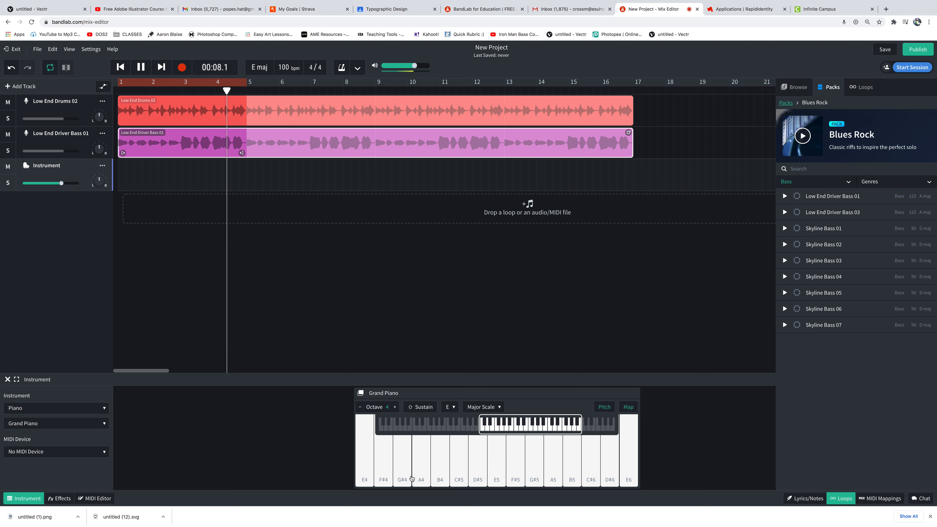
Improvise a piano melody between E4 and D#5 over the cycling drums and bass, without recording.
{"action": "left_click", "coordinate": [365, 471]}
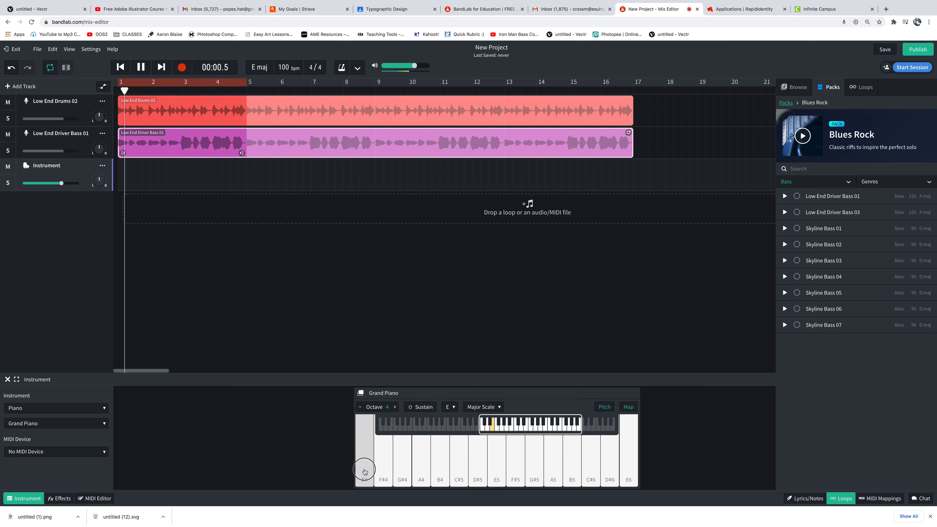
{"action": "left_click", "coordinate": [475, 471]}
{"action": "left_click", "coordinate": [464, 472]}
{"action": "left_click", "coordinate": [434, 473]}
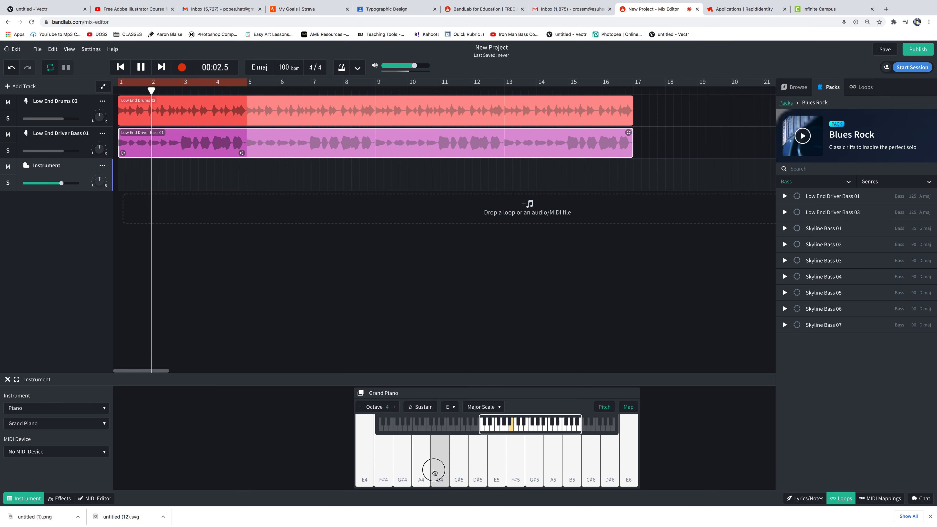
{"action": "left_click", "coordinate": [417, 472]}
{"action": "left_click", "coordinate": [384, 472]}
{"action": "left_click", "coordinate": [410, 472]}
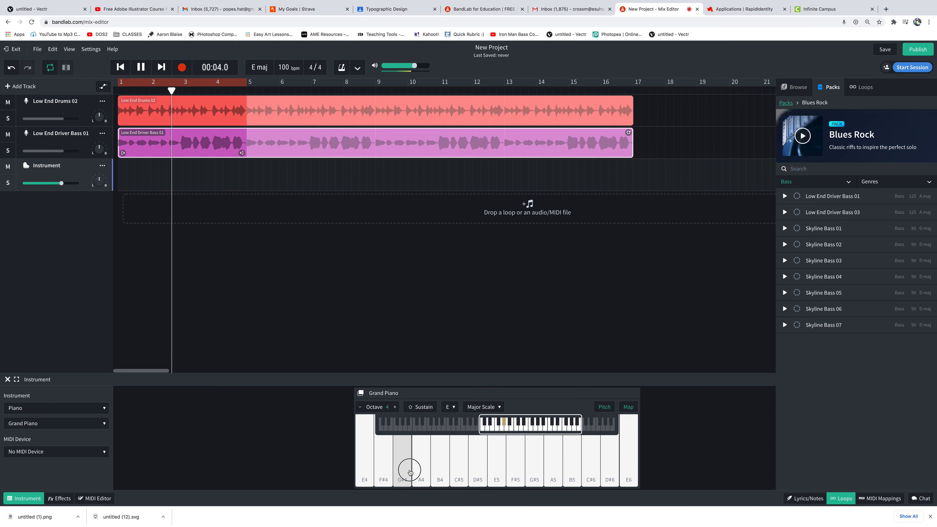
{"action": "left_click", "coordinate": [429, 471]}
{"action": "left_click", "coordinate": [458, 472]}
{"action": "left_click", "coordinate": [437, 471]}
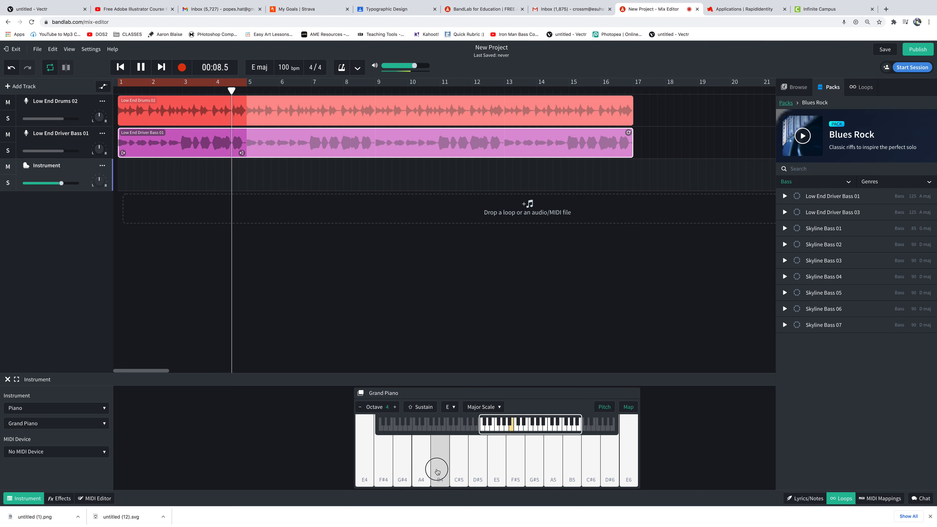
Improvise higher piano phrases between C#5 and C#6 while the four-bar section keeps repeating.
{"action": "left_click", "coordinate": [535, 473]}
{"action": "left_click", "coordinate": [513, 474]}
{"action": "left_click", "coordinate": [534, 473]}
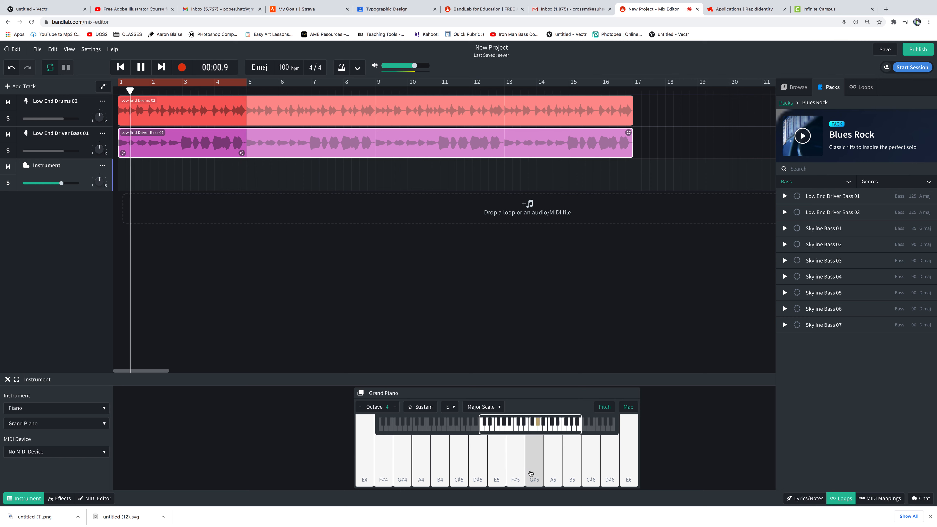
{"action": "left_click", "coordinate": [534, 474]}
{"action": "left_click", "coordinate": [533, 474]}
{"action": "left_click", "coordinate": [515, 474]}
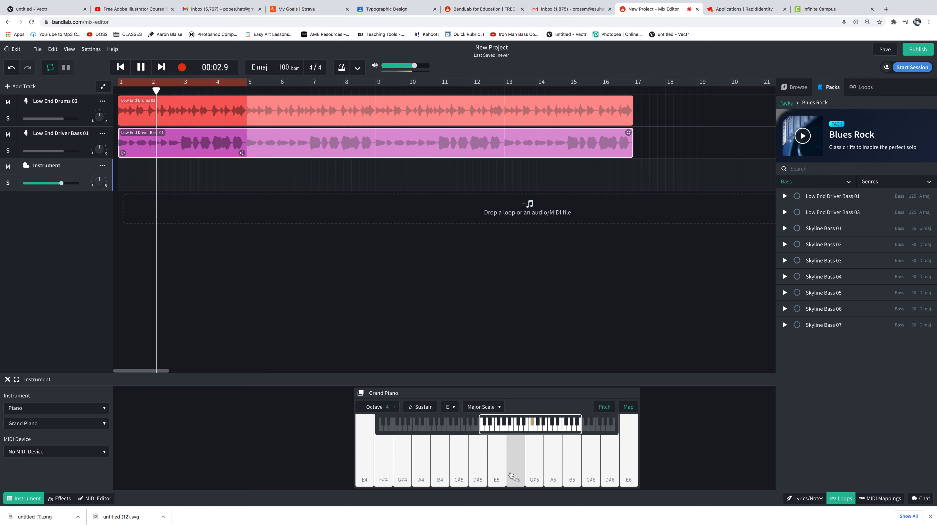
{"action": "left_click", "coordinate": [552, 474]}
{"action": "left_click", "coordinate": [516, 475]}
{"action": "left_click", "coordinate": [496, 474]}
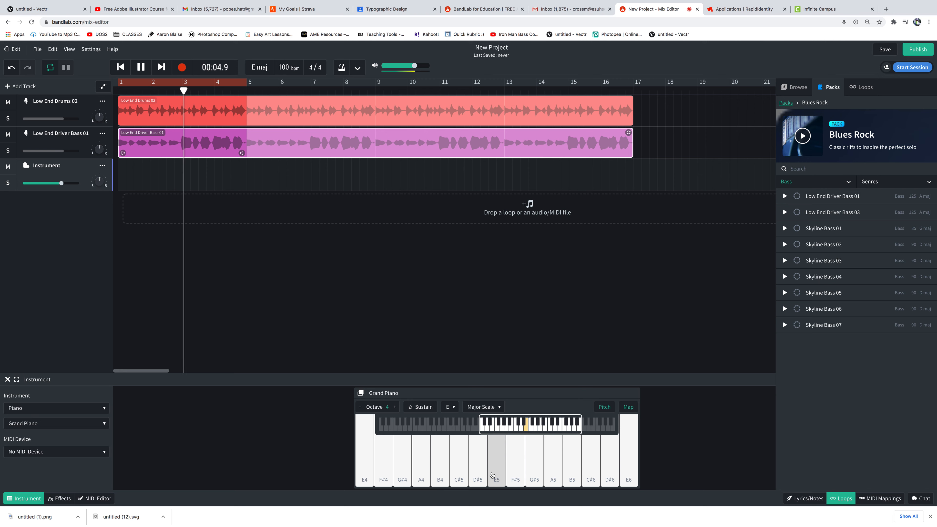
{"action": "left_click", "coordinate": [496, 474]}
{"action": "left_click", "coordinate": [453, 476]}
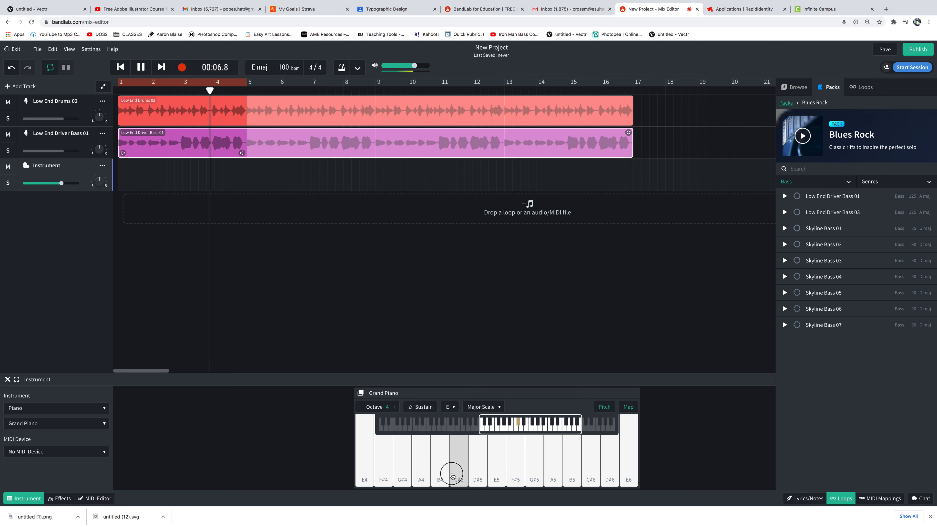
{"action": "left_click", "coordinate": [546, 473]}
{"action": "left_click", "coordinate": [523, 474]}
{"action": "left_click", "coordinate": [530, 474]}
{"action": "left_click", "coordinate": [531, 475]}
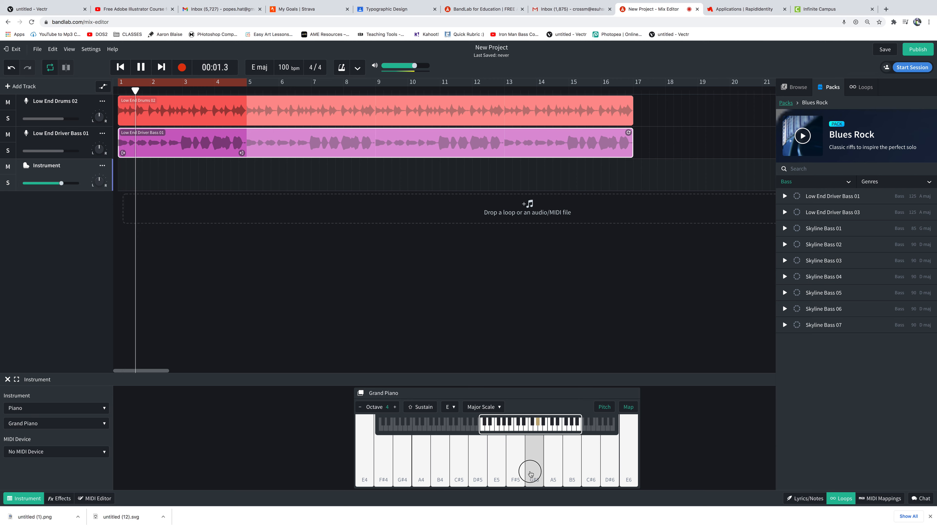
{"action": "left_click", "coordinate": [532, 475]}
{"action": "left_click", "coordinate": [514, 475]}
{"action": "left_click", "coordinate": [532, 473]}
{"action": "left_click", "coordinate": [551, 474]}
{"action": "left_click", "coordinate": [591, 473]}
{"action": "left_click_drag", "start_coordinate": [591, 471], "coordinate": [458, 479]}
Practice another unrecorded piano phrase starting from E4 and staying in the keyboard's lower notes over the repeating section.
{"action": "left_click", "coordinate": [358, 479]}
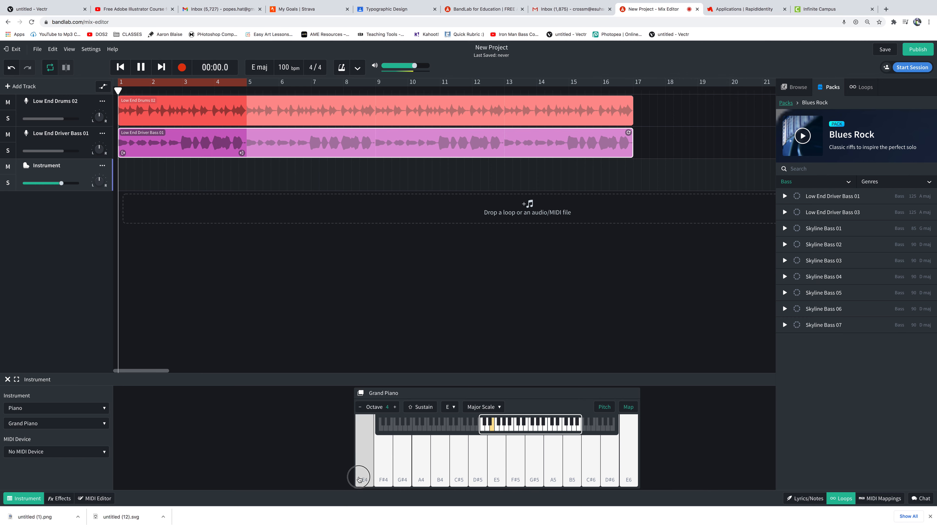
{"action": "left_click", "coordinate": [421, 480]}
{"action": "left_click", "coordinate": [406, 479]}
{"action": "left_click", "coordinate": [405, 479]}
{"action": "left_click", "coordinate": [364, 478]}
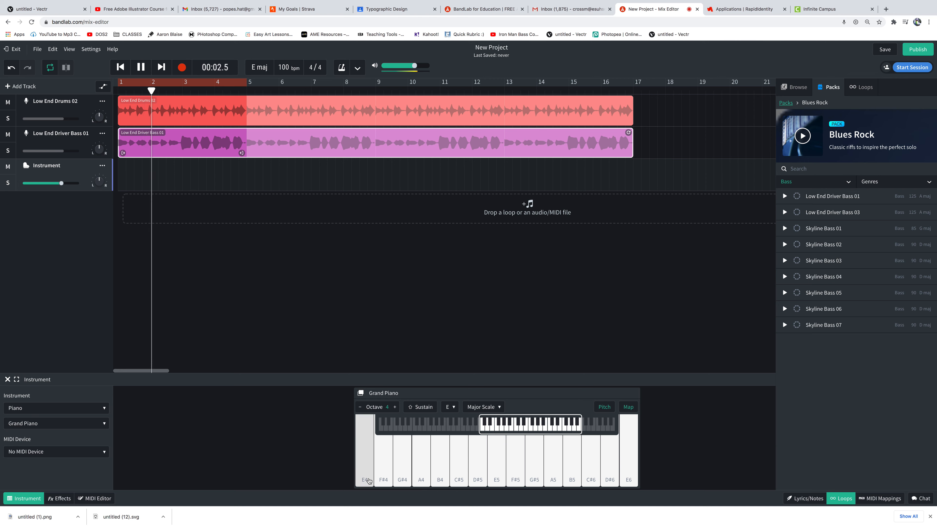
{"action": "left_click", "coordinate": [458, 476]}
{"action": "left_click", "coordinate": [436, 476]}
{"action": "left_click", "coordinate": [422, 477]}
{"action": "left_click", "coordinate": [405, 477]}
{"action": "left_click", "coordinate": [383, 476]}
{"action": "left_click", "coordinate": [424, 477]}
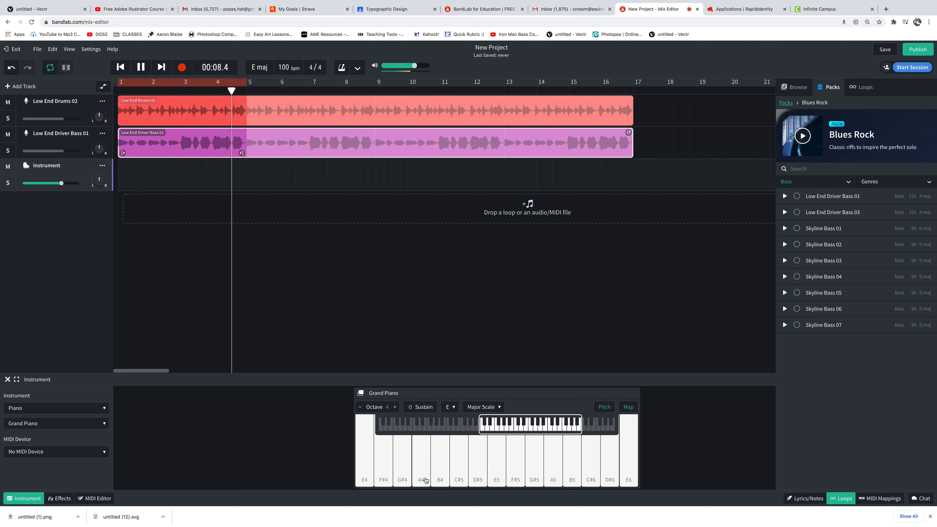
{"action": "left_click", "coordinate": [478, 469]}
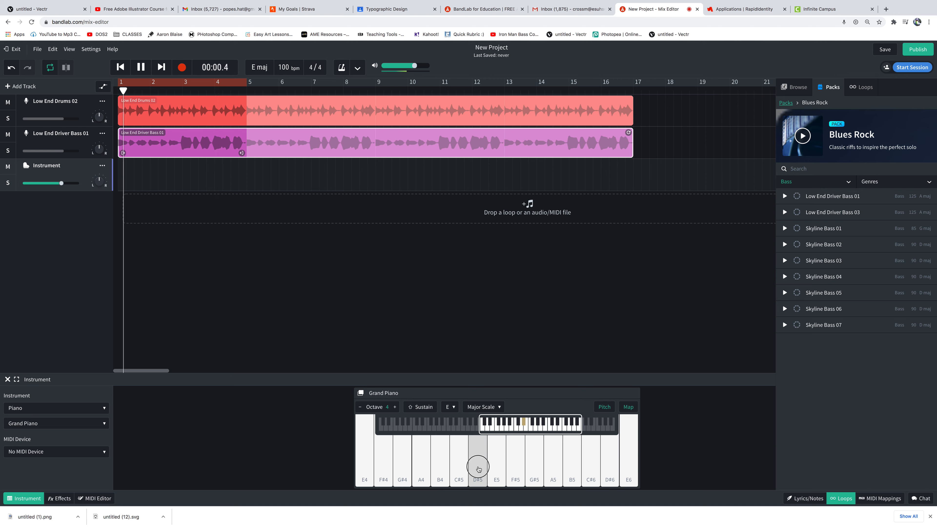
Practice a short unrecorded piano phrase around D#5, E5 and F#5 over the loop, finishing with playback stopped at the start.
{"action": "left_click", "coordinate": [495, 467]}
{"action": "left_click", "coordinate": [477, 469]}
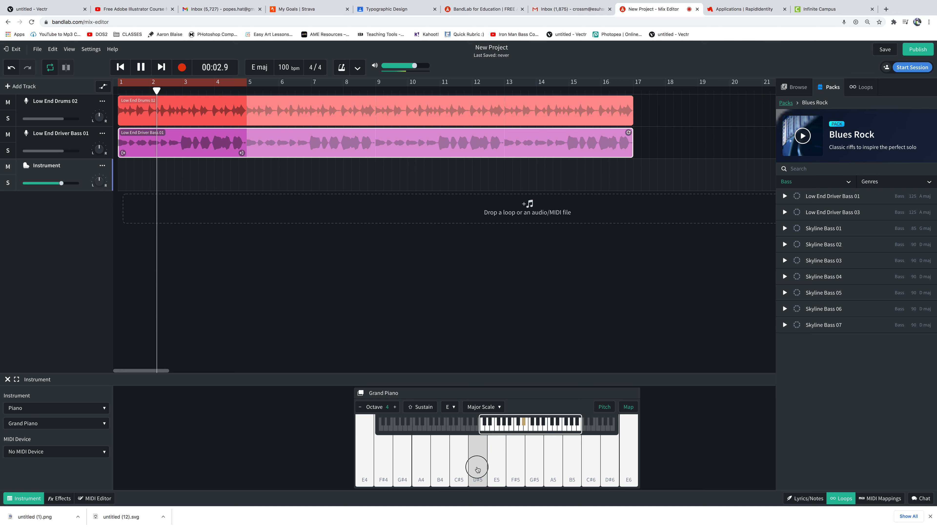
{"action": "left_click", "coordinate": [494, 469]}
{"action": "left_click", "coordinate": [514, 468]}
{"action": "left_click", "coordinate": [476, 469]}
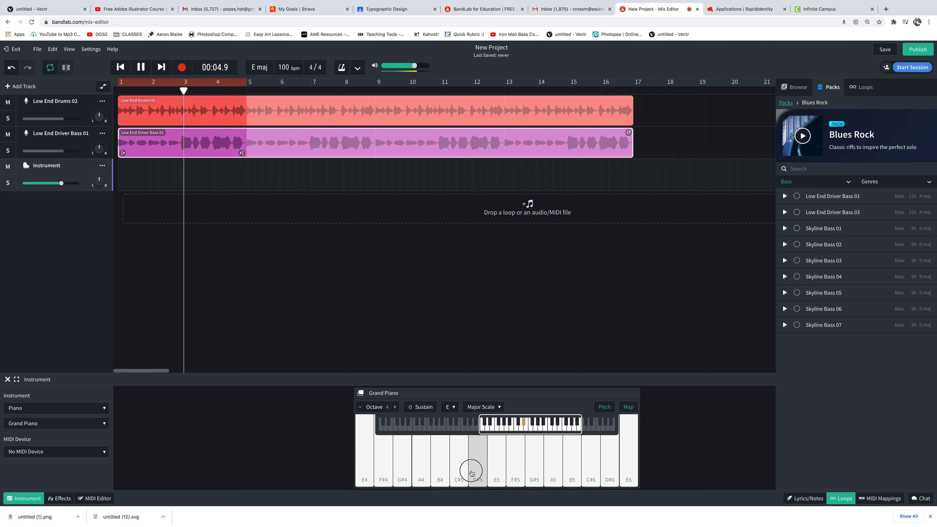
{"action": "left_click", "coordinate": [495, 471]}
{"action": "left_click", "coordinate": [477, 468]}
{"action": "left_click", "coordinate": [501, 471]}
{"action": "left_click", "coordinate": [513, 470]}
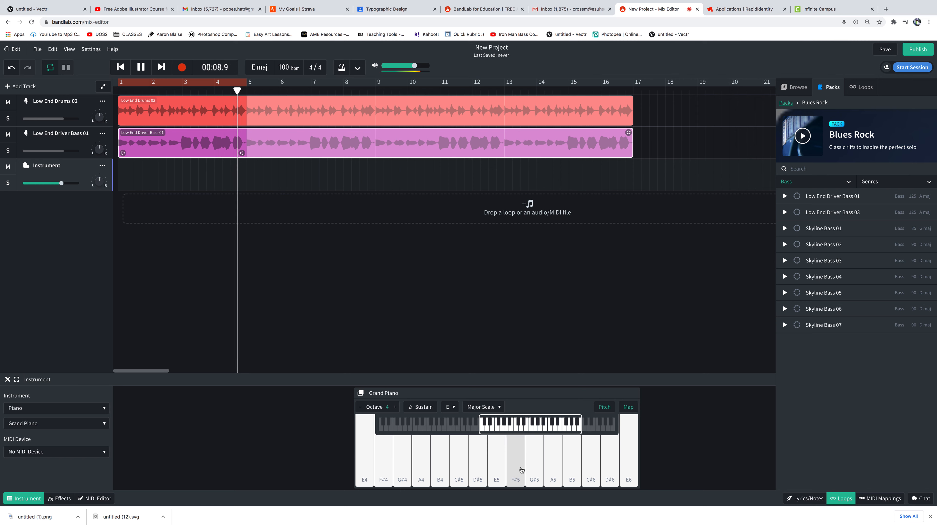
{"action": "left_click", "coordinate": [530, 475]}
{"action": "key", "text": "space"}
{"action": "left_click_drag", "start_coordinate": [141, 89], "coordinate": [105, 92]}
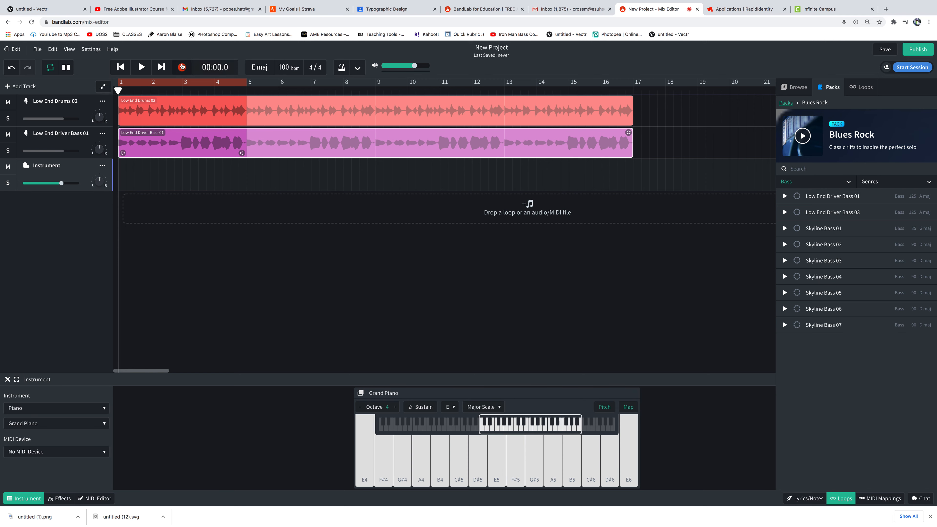
Set the metronome sound to Clave and preview it.
{"action": "left_click", "coordinate": [357, 70]}
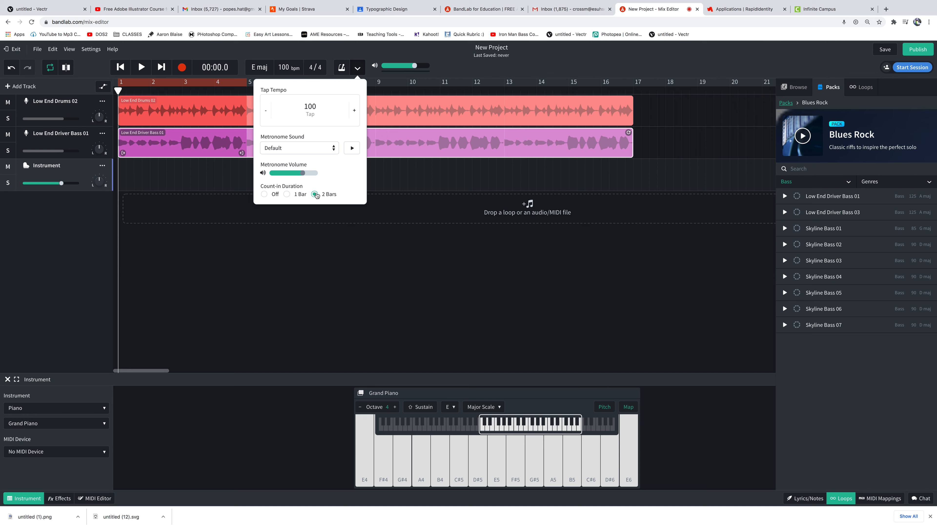
{"action": "left_click", "coordinate": [332, 149]}
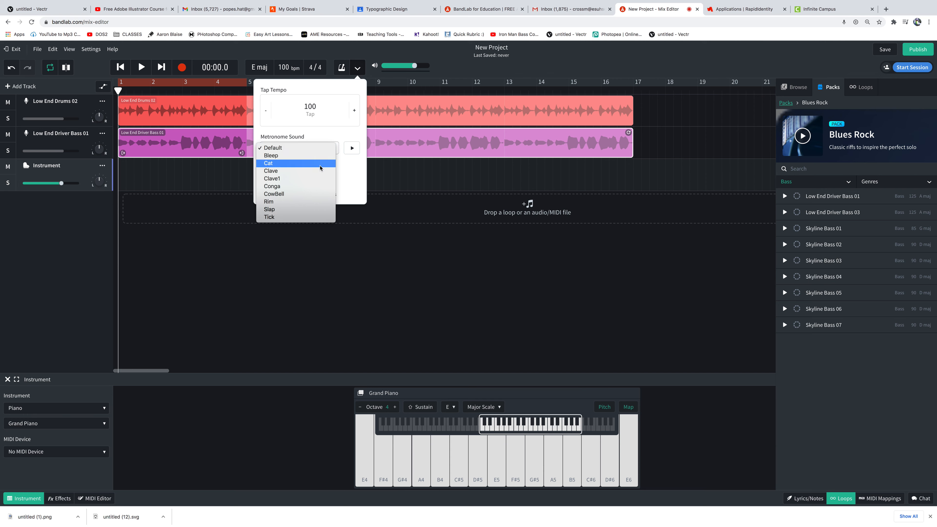
{"action": "left_click", "coordinate": [274, 170]}
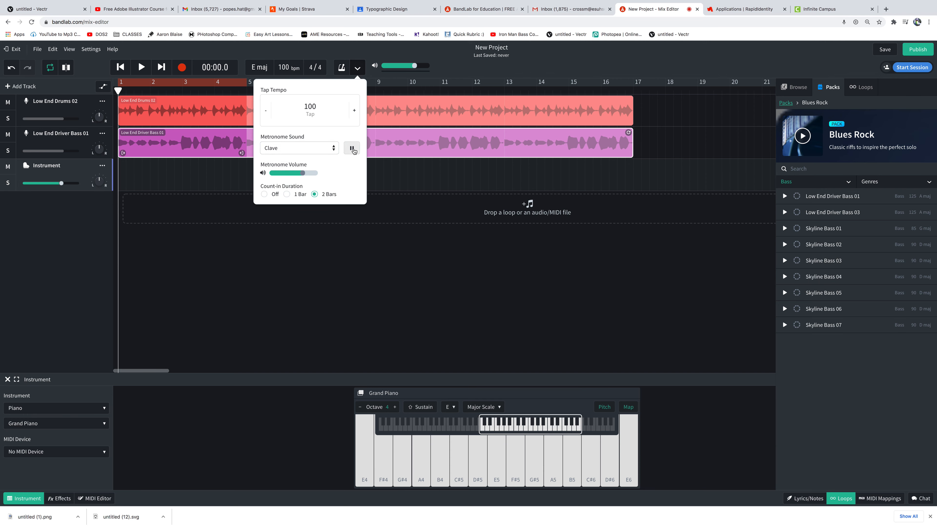
{"action": "left_click", "coordinate": [357, 68]}
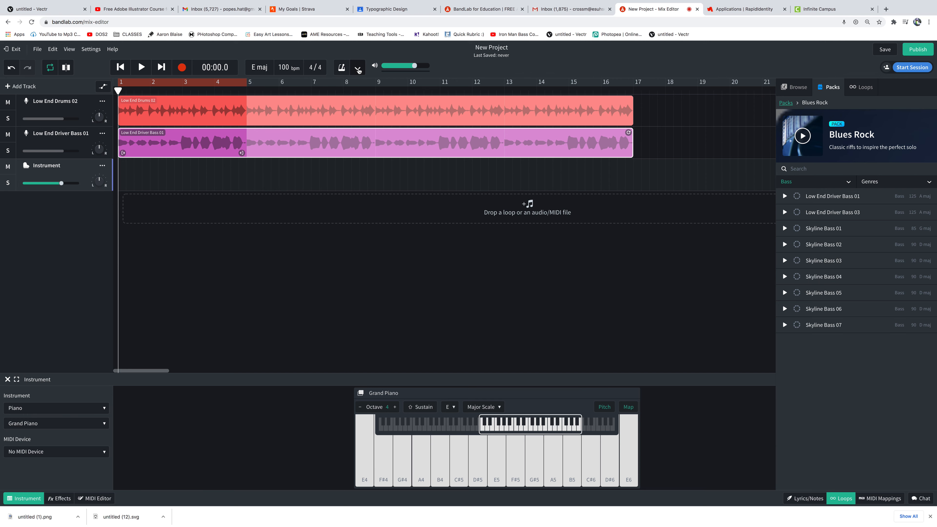
Record a four-bar Grand Piano take on the instrument track, playing B4, D#5, E5, F#5, E5, D#5, E5 and D#5 after the count-in.
{"action": "left_click", "coordinate": [182, 68]}
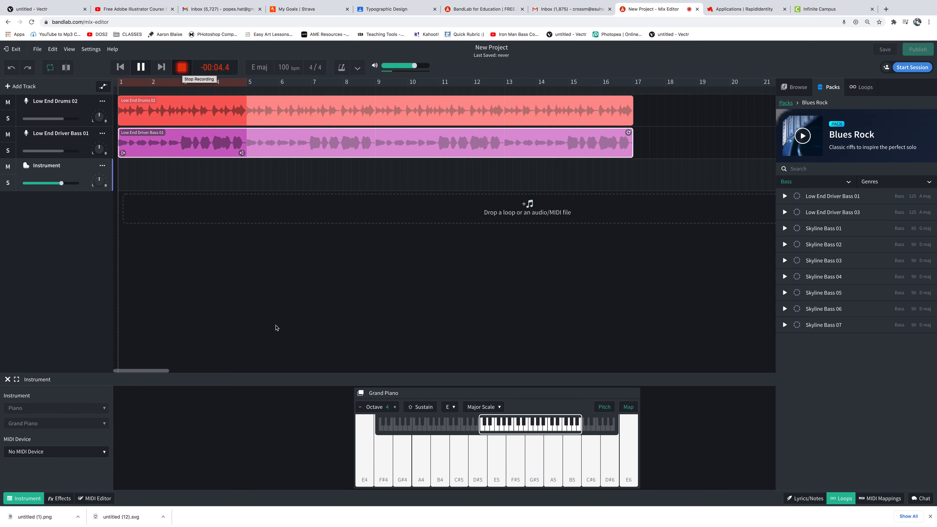
{"action": "left_click", "coordinate": [441, 472]}
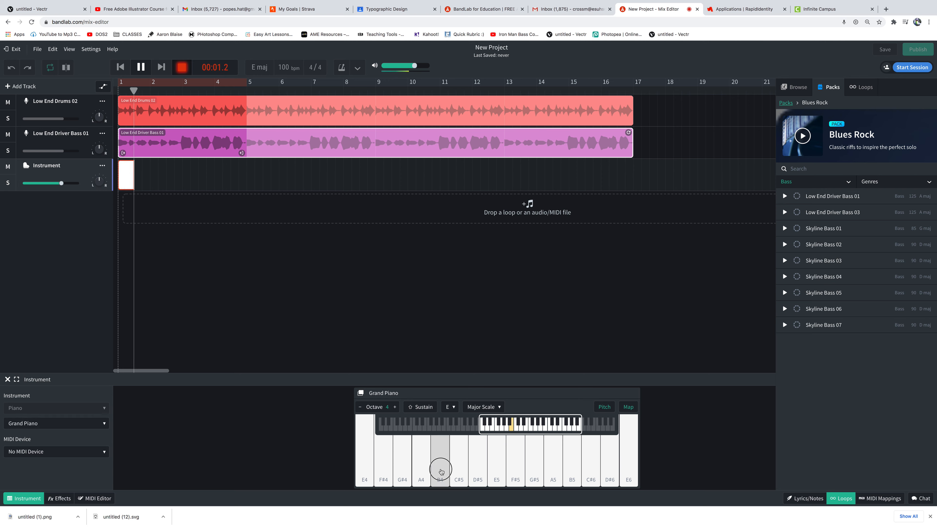
{"action": "left_click", "coordinate": [477, 471]}
{"action": "left_click", "coordinate": [500, 474]}
{"action": "left_click", "coordinate": [517, 471]}
{"action": "left_click", "coordinate": [496, 474]}
{"action": "left_click", "coordinate": [476, 475]}
{"action": "left_click", "coordinate": [500, 475]}
{"action": "left_click", "coordinate": [471, 478]}
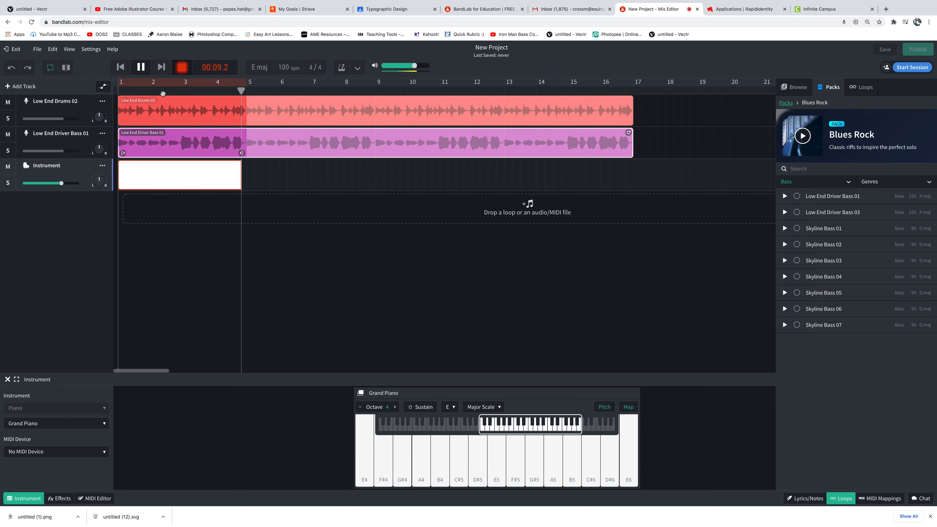
{"action": "left_click", "coordinate": [134, 71]}
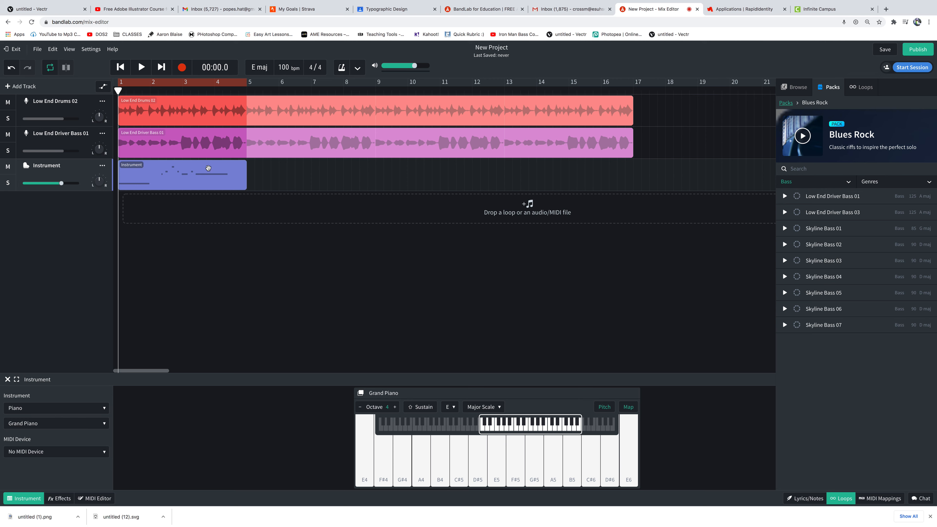
Select the recorded piano region and listen to it together with the drums and bass.
{"action": "left_click", "coordinate": [192, 175]}
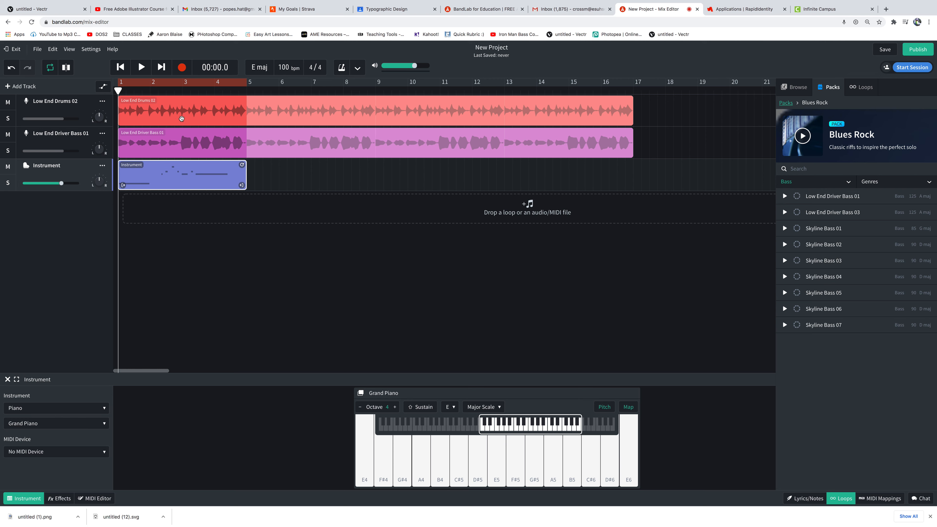
{"action": "key", "text": "space"}
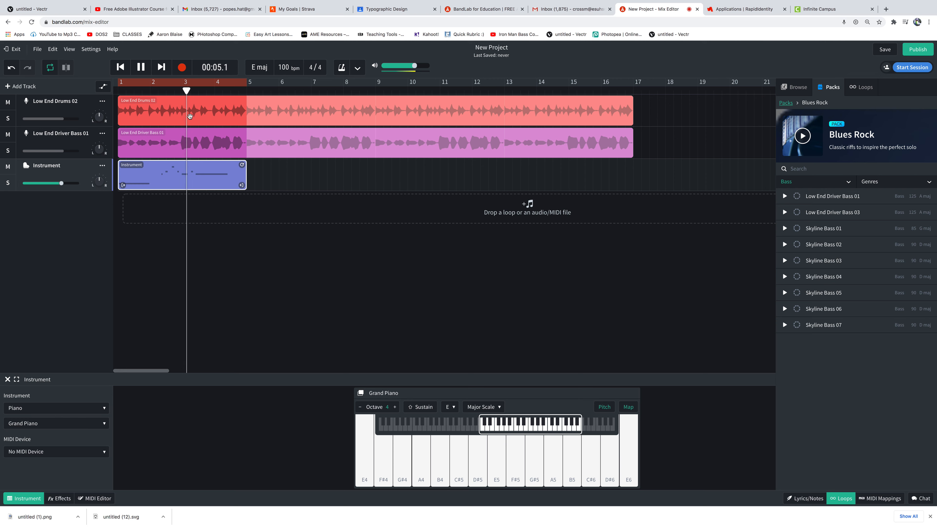
{"action": "key", "text": "space"}
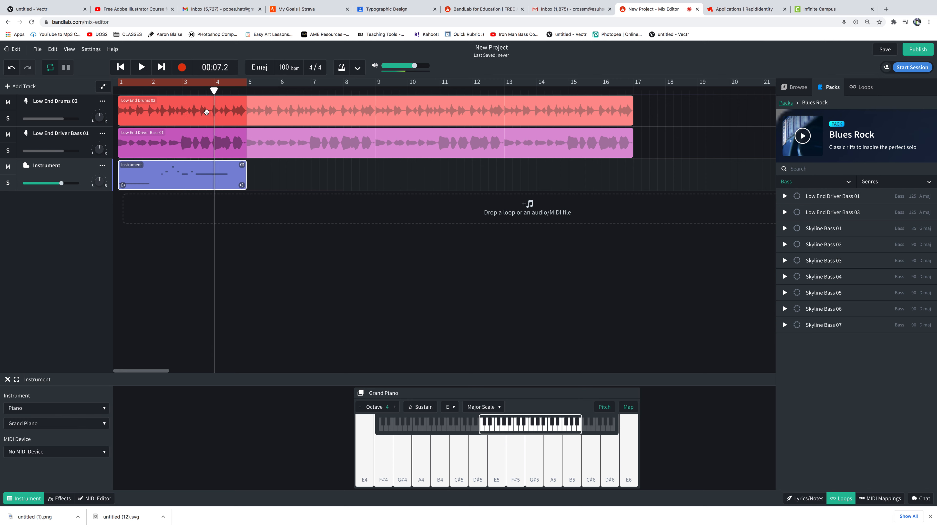
Open the piano region in an enlarged MIDI editor and align the long B4 note with the start of bar 1.
{"action": "double_click", "coordinate": [183, 172]}
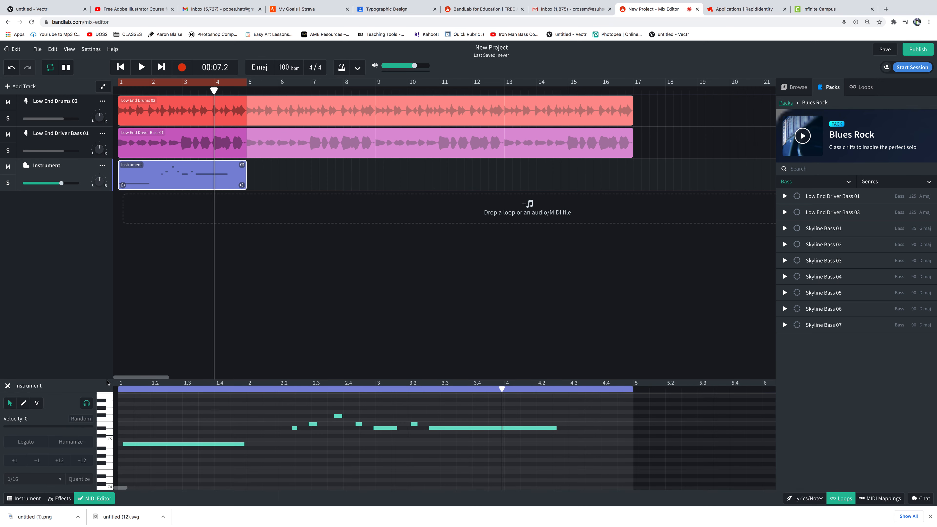
{"action": "left_click_drag", "start_coordinate": [106, 378], "coordinate": [280, 256]}
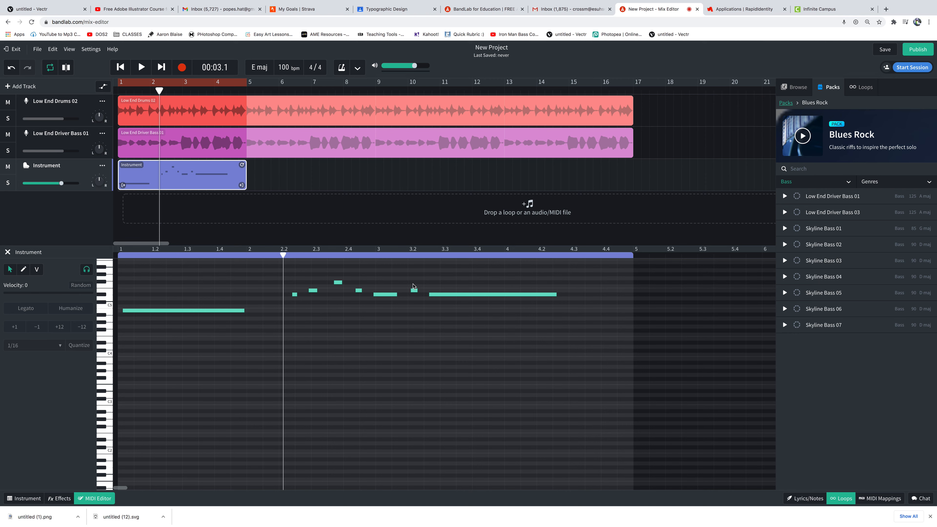
{"action": "left_click", "coordinate": [155, 310]}
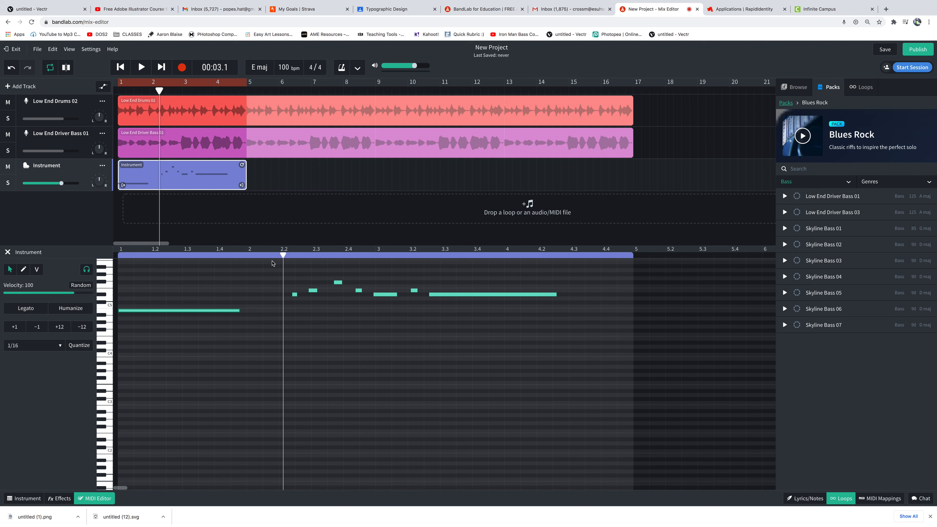
Play the piano part from bar 1 into bar 2 to check the timing of its short notes.
{"action": "left_click_drag", "start_coordinate": [286, 254], "coordinate": [81, 287]}
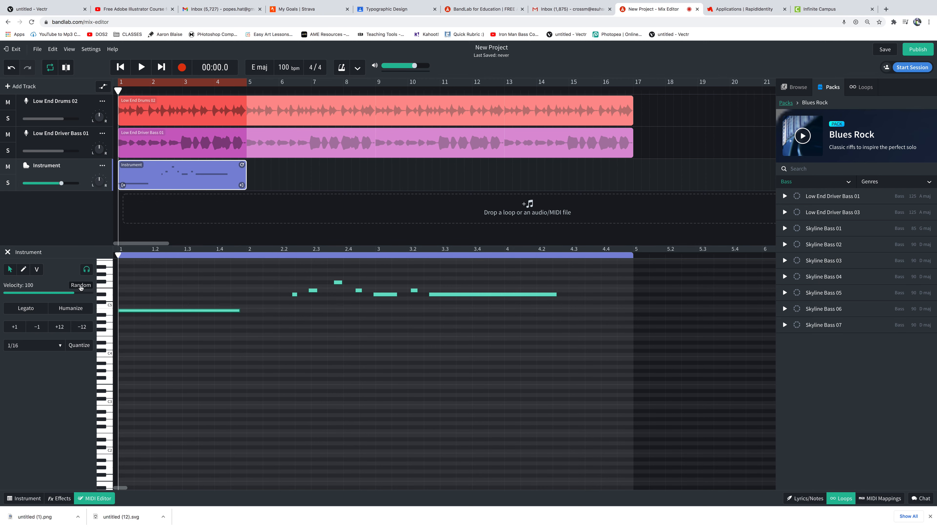
{"action": "key", "text": "space"}
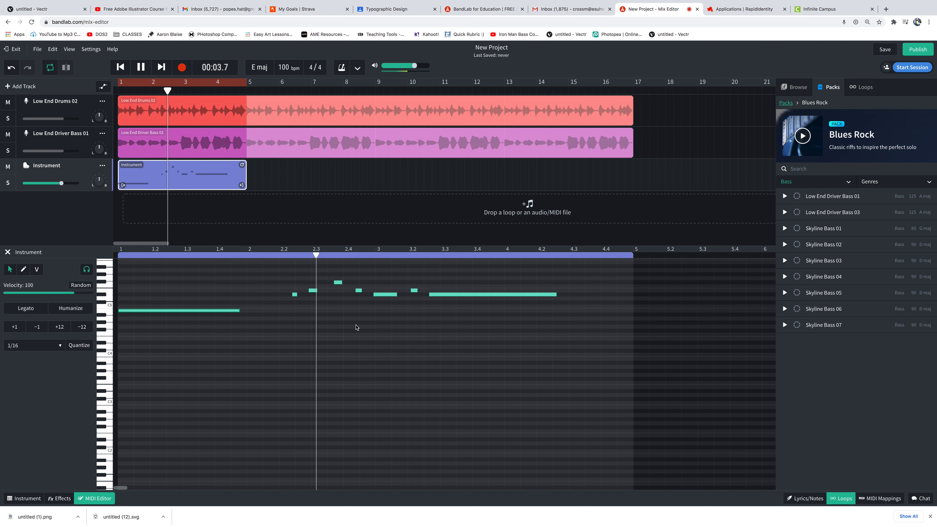
{"action": "key", "text": "space"}
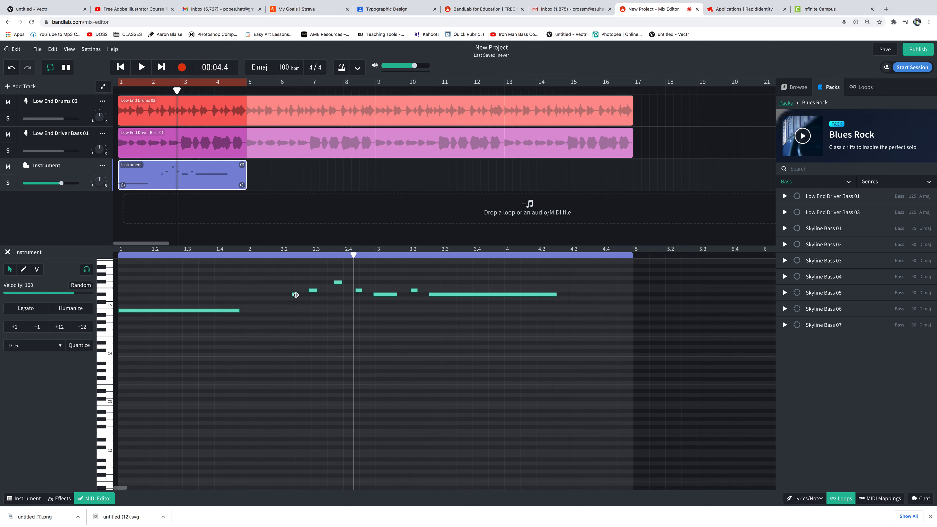
Shift bar 2's first D#5 and E5 notes slightly later, toggle Snap to Grid and try the F#5 just before beat 2.4.
{"action": "left_click_drag", "start_coordinate": [291, 277], "coordinate": [341, 307]}
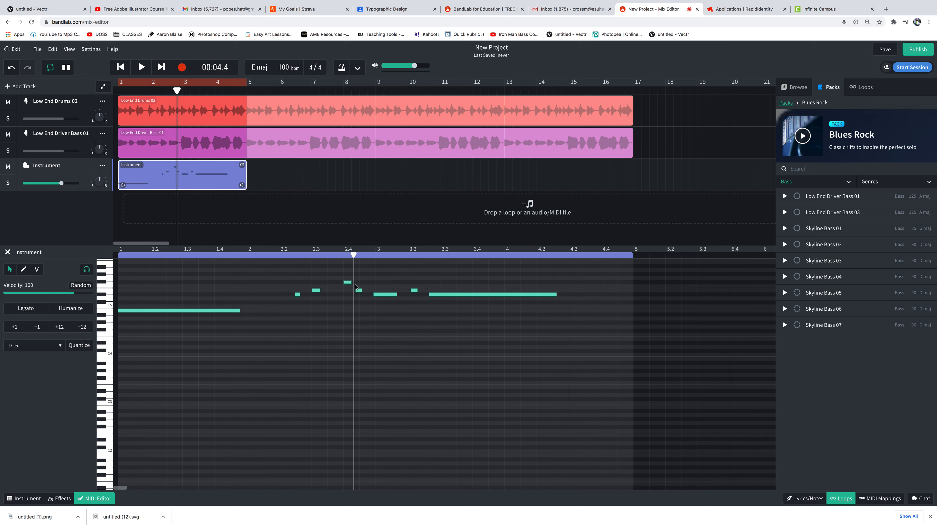
{"action": "left_click", "coordinate": [80, 61]}
{"action": "left_click_drag", "start_coordinate": [346, 285], "coordinate": [339, 283]}
Set the quantize value to 1/32, toggle Snap to Grid again and move the F#5 note to beat 2.4.
{"action": "left_click", "coordinate": [59, 346]}
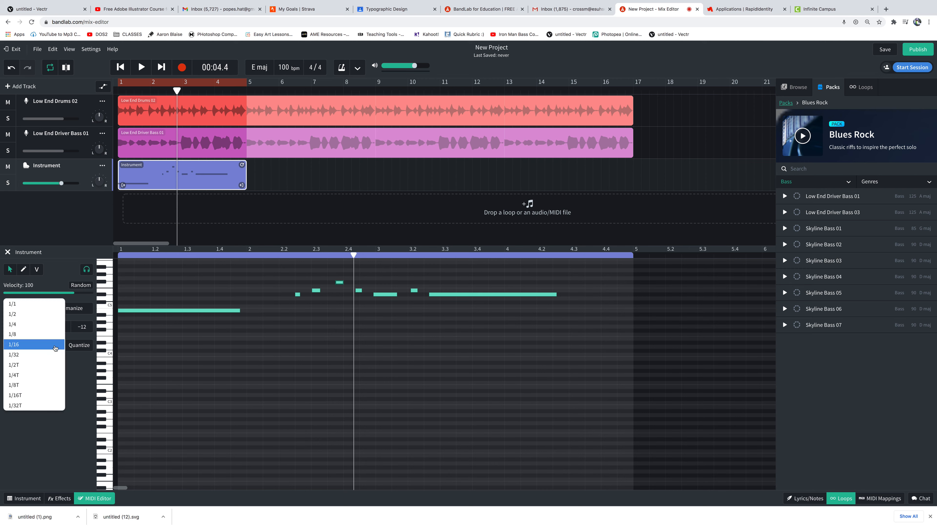
{"action": "left_click", "coordinate": [37, 356]}
{"action": "left_click", "coordinate": [340, 282]}
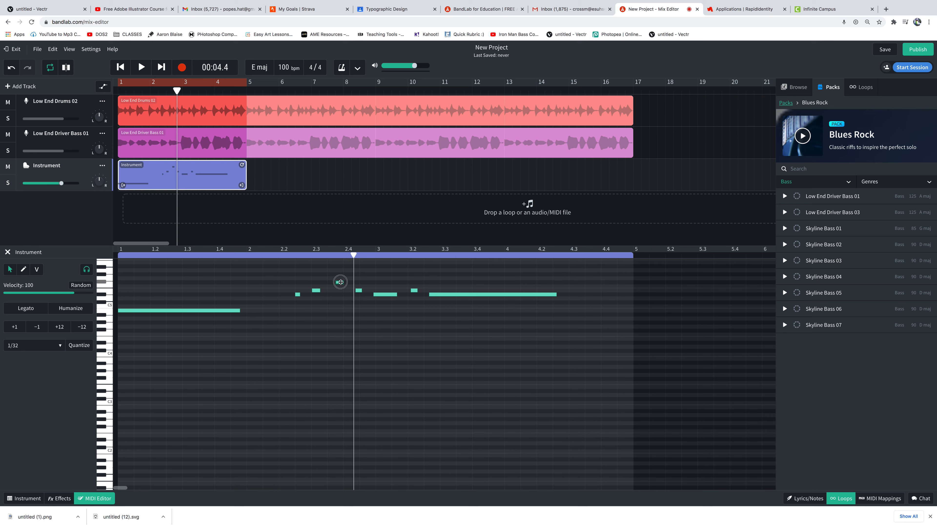
{"action": "left_click", "coordinate": [68, 49]}
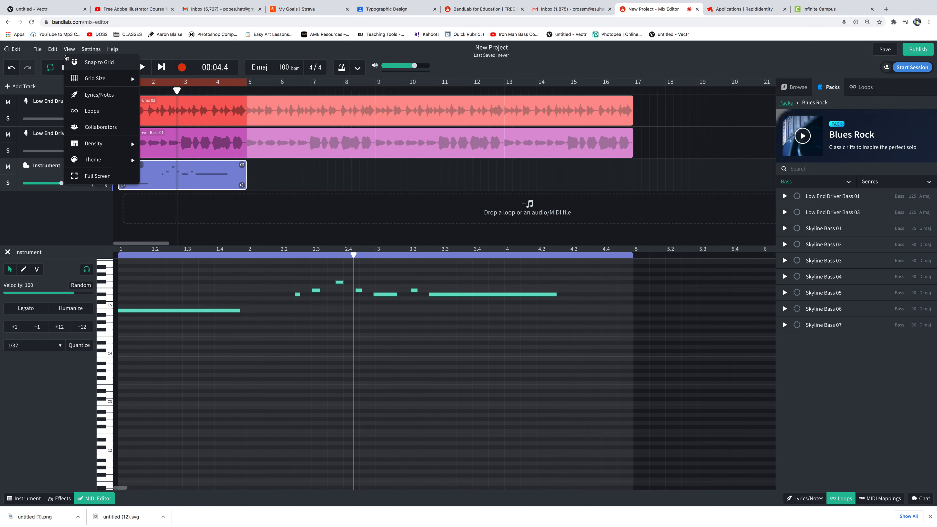
{"action": "left_click", "coordinate": [78, 64]}
{"action": "mouse_move", "coordinate": [341, 284]}
{"action": "left_mouse_down"}
{"action": "mouse_move", "coordinate": [331, 285]}
{"action": "mouse_move", "coordinate": [349, 284]}
{"action": "left_mouse_up"}
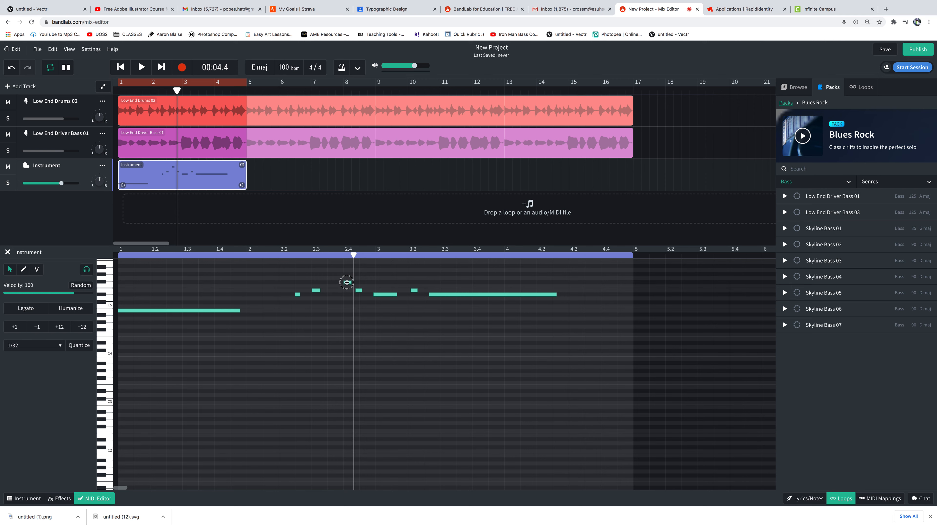
{"action": "left_click", "coordinate": [48, 346]}
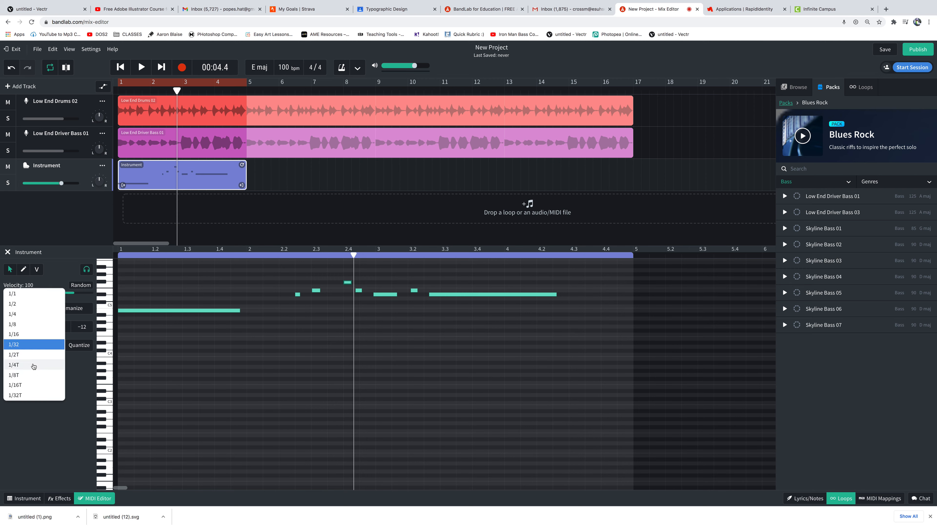
{"action": "left_click", "coordinate": [20, 345]}
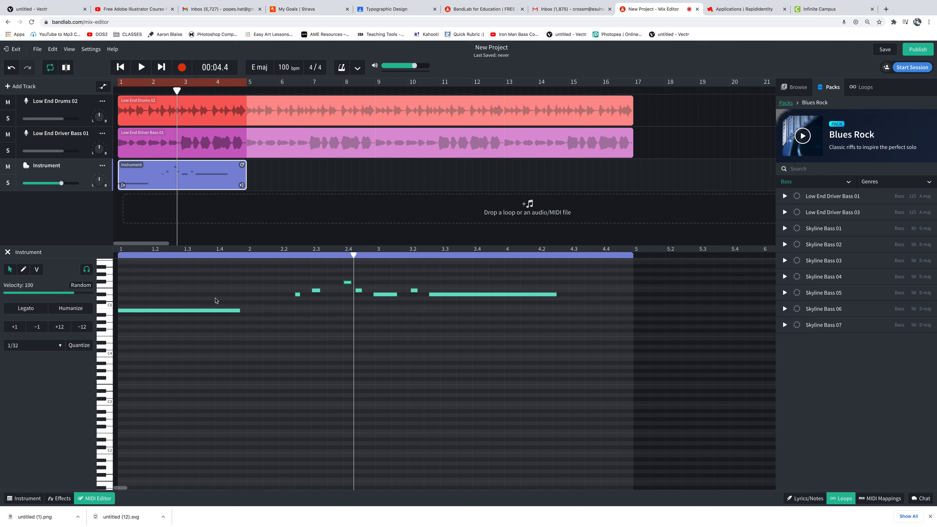
Replay the piano part from the start of bar 1 to hear the repositioned F#5 note.
{"action": "left_click_drag", "start_coordinate": [354, 255], "coordinate": [119, 289]}
{"action": "key", "text": "space"}
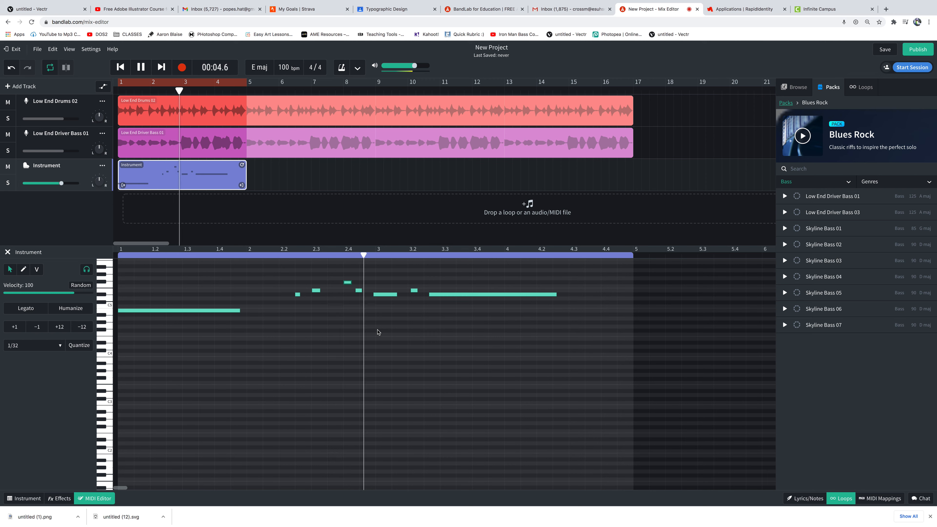
{"action": "key", "text": "space"}
Align the remaining piano notes to the grid, placing D#5 at bar 3, E5 at beat 3.2 and the long D#5 half a beat after it.
{"action": "left_click_drag", "start_coordinate": [359, 292], "coordinate": [385, 296]}
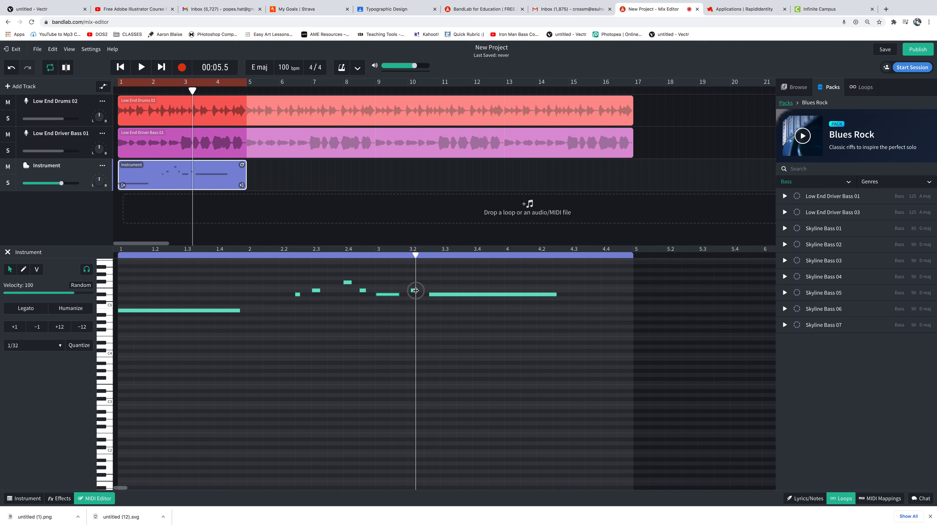
{"action": "left_click", "coordinate": [394, 290]}
{"action": "left_click_drag", "start_coordinate": [411, 291], "coordinate": [434, 295]}
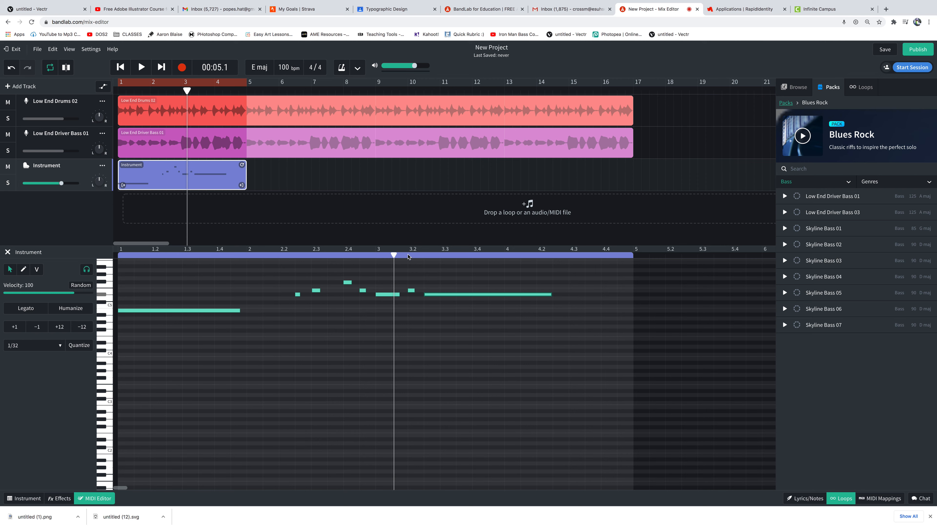
Lengthen the four short notes in bar 2 together and extend the E5 at beat 3.2 to meet the long D#5.
{"action": "left_click", "coordinate": [250, 268]}
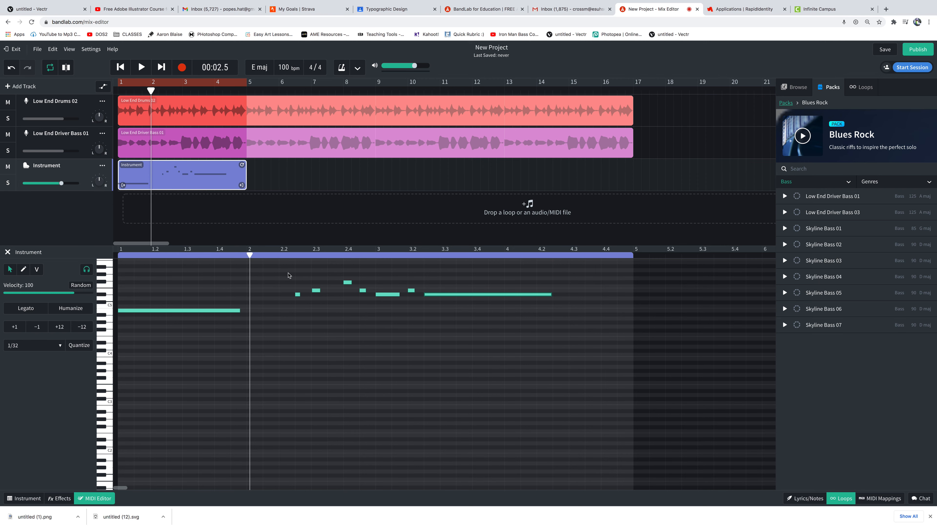
{"action": "left_click_drag", "start_coordinate": [300, 267], "coordinate": [369, 322]}
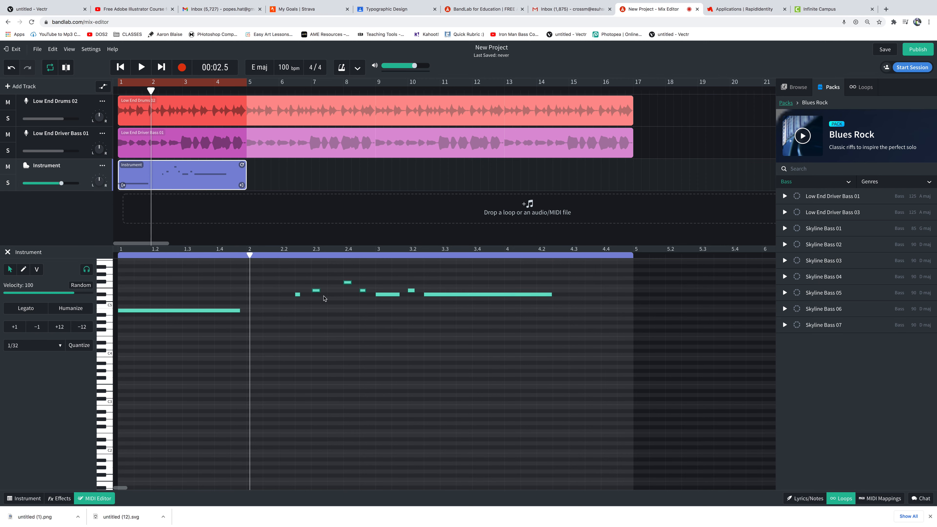
{"action": "left_click_drag", "start_coordinate": [288, 266], "coordinate": [369, 318]}
{"action": "left_click_drag", "start_coordinate": [299, 294], "coordinate": [312, 295]}
{"action": "left_click", "coordinate": [412, 291]}
{"action": "left_click_drag", "start_coordinate": [413, 291], "coordinate": [421, 292]}
Play the piano melody from bar 1 to review the lengthened notes with the drums and bass.
{"action": "left_click_drag", "start_coordinate": [254, 257], "coordinate": [119, 258]}
{"action": "key", "text": "space"}
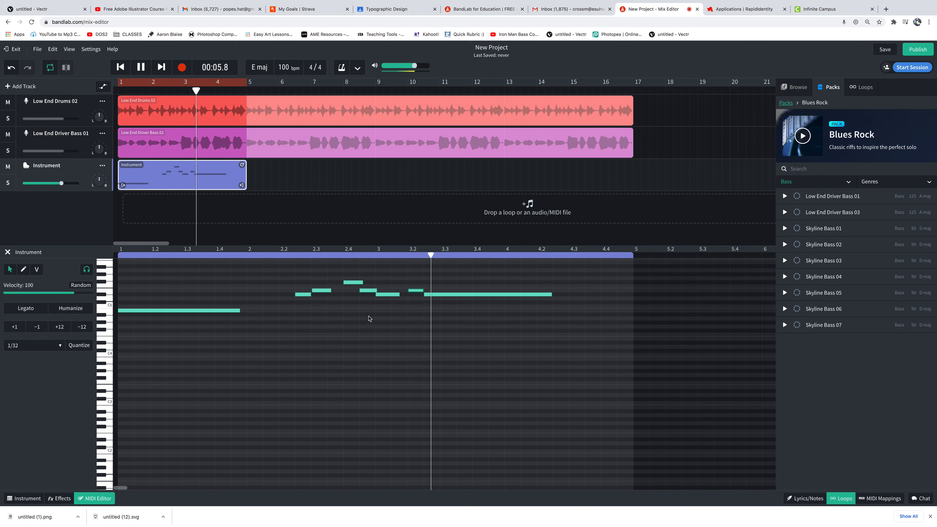
{"action": "key", "text": "space"}
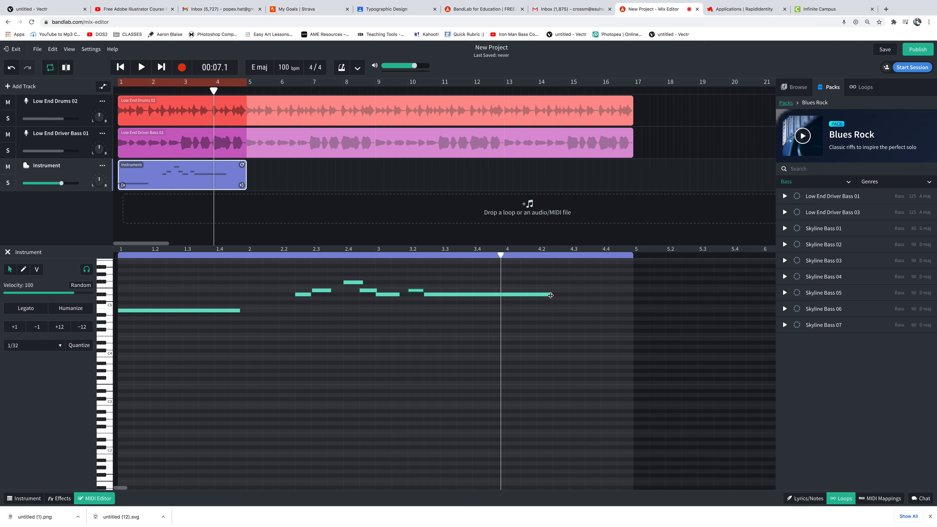
Shorten the long D#5 in bar 3 to one beat and extend the first E5 in bar 2 to meet the F#5.
{"action": "left_click_drag", "start_coordinate": [550, 296], "coordinate": [457, 302]}
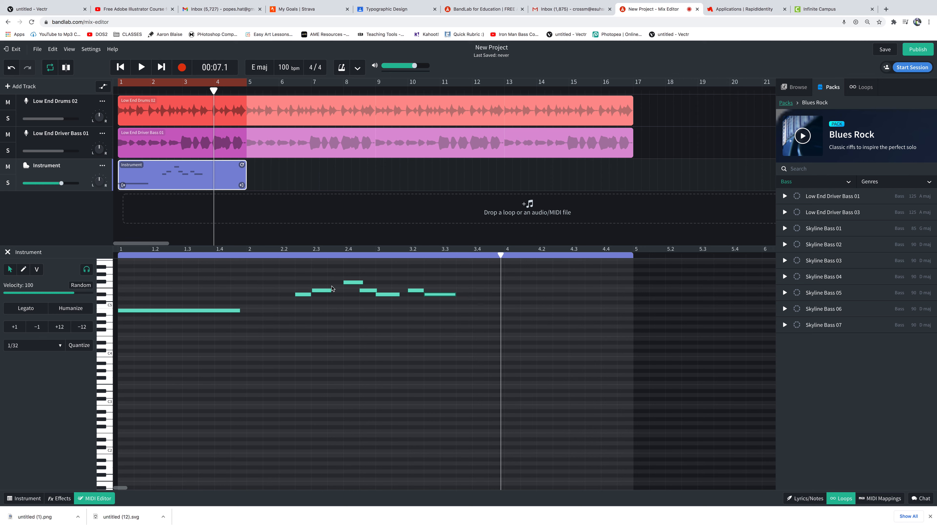
{"action": "left_click_drag", "start_coordinate": [331, 291], "coordinate": [342, 293]}
Copy the one-beat D#5 as a D5 directly after it in bar 3 and play the melody from bar 1.
{"action": "left_click", "coordinate": [447, 296]}
{"action": "left_click_drag", "start_coordinate": [434, 297], "coordinate": [473, 296]}
{"action": "left_click_drag", "start_coordinate": [502, 256], "coordinate": [119, 256]}
{"action": "key", "text": "space"}
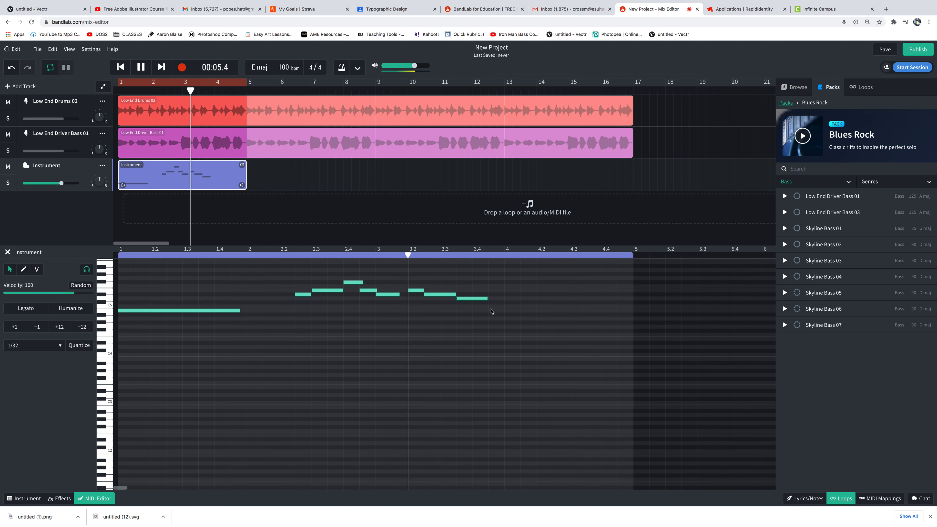
{"action": "key", "text": "space"}
Lower the copied D5 to C#5 and replay the melody from bar 1.
{"action": "left_click_drag", "start_coordinate": [467, 301], "coordinate": [467, 307]}
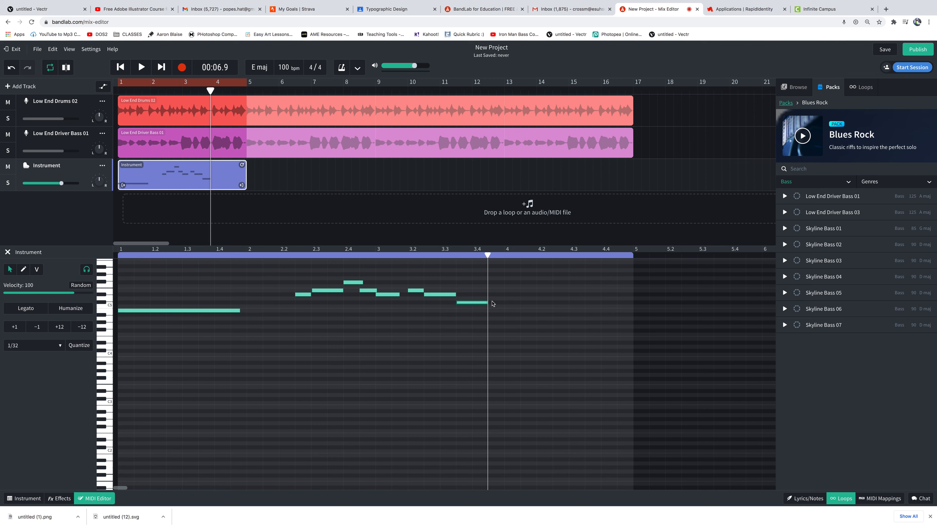
{"action": "left_click_drag", "start_coordinate": [488, 258], "coordinate": [118, 257]}
{"action": "key", "text": "space"}
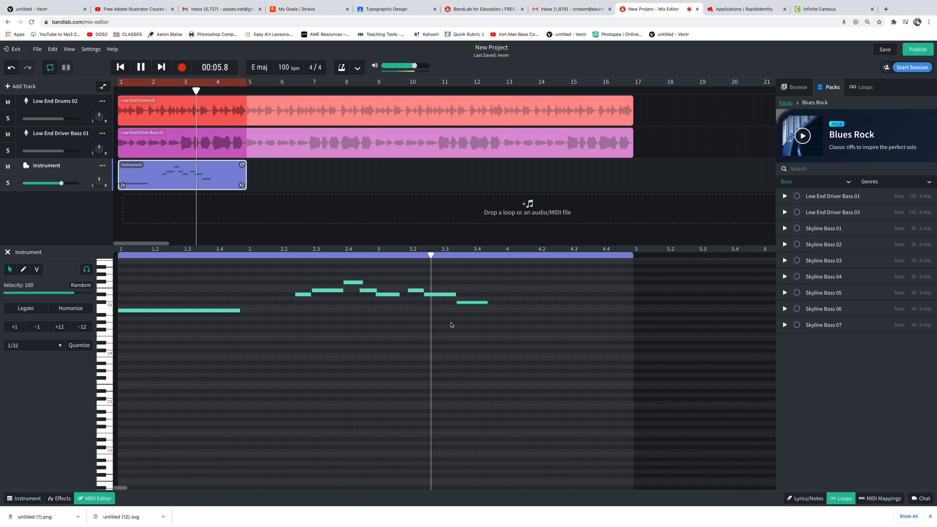
{"action": "key", "text": "space"}
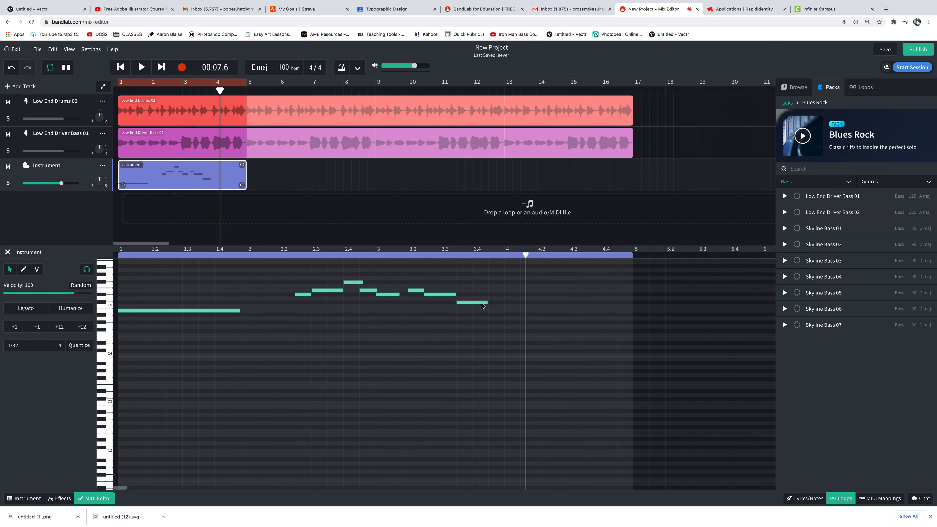
Copy the C#5 as a one-beat B4 directly after it and replay the part from bar 1.
{"action": "left_click_drag", "start_coordinate": [478, 304], "coordinate": [515, 313]}
{"action": "left_click_drag", "start_coordinate": [525, 255], "coordinate": [91, 282]}
{"action": "key", "text": "space"}
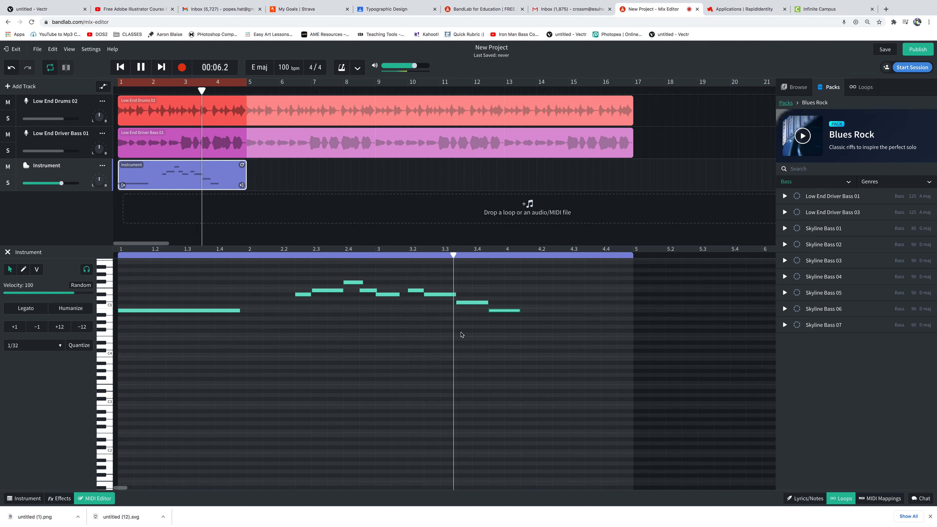
{"action": "key", "text": "space"}
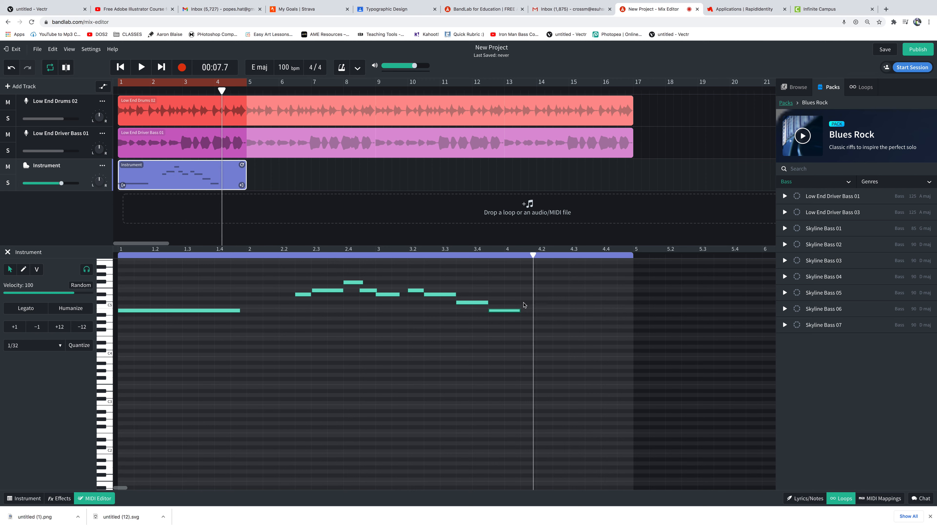
Copy the B4 as a one-beat C#5 starting at bar 4, and shorten the B4 before it to half a beat.
{"action": "left_click_drag", "start_coordinate": [512, 313], "coordinate": [544, 304]}
{"action": "key", "text": "space"}
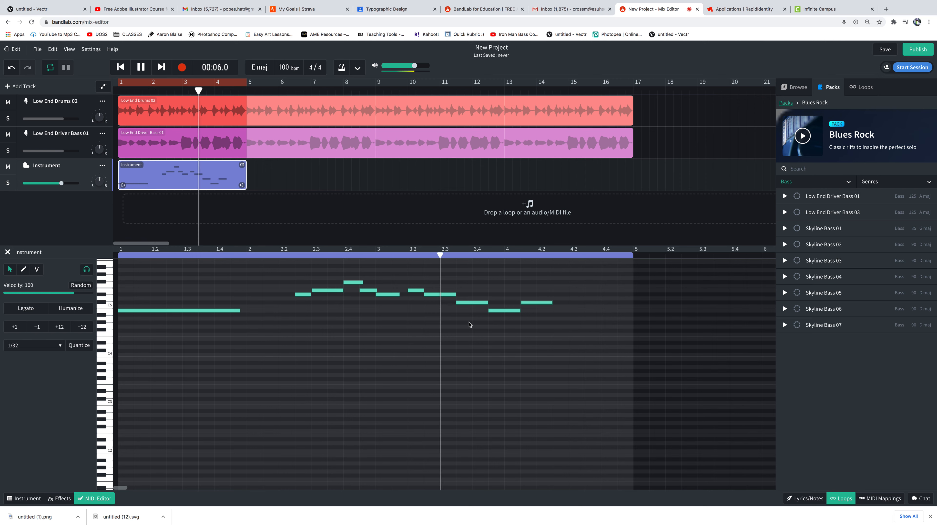
{"action": "key", "text": "space"}
{"action": "mouse_move", "coordinate": [518, 311]}
{"action": "left_mouse_down"}
{"action": "mouse_move", "coordinate": [501, 312]}
{"action": "mouse_move", "coordinate": [513, 304]}
{"action": "left_mouse_up"}
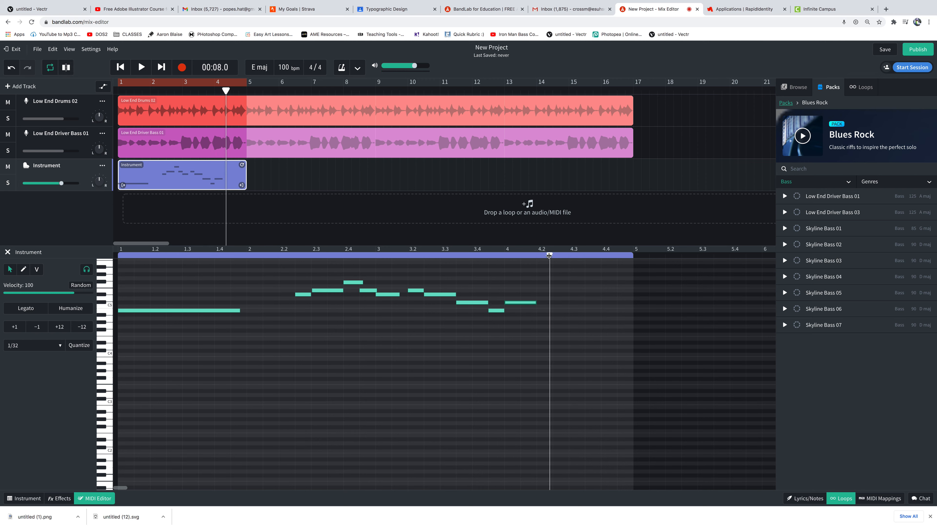
Turn off loop playback and play the melody from the D#5 in bar 2.
{"action": "left_click_drag", "start_coordinate": [550, 252], "coordinate": [301, 254]}
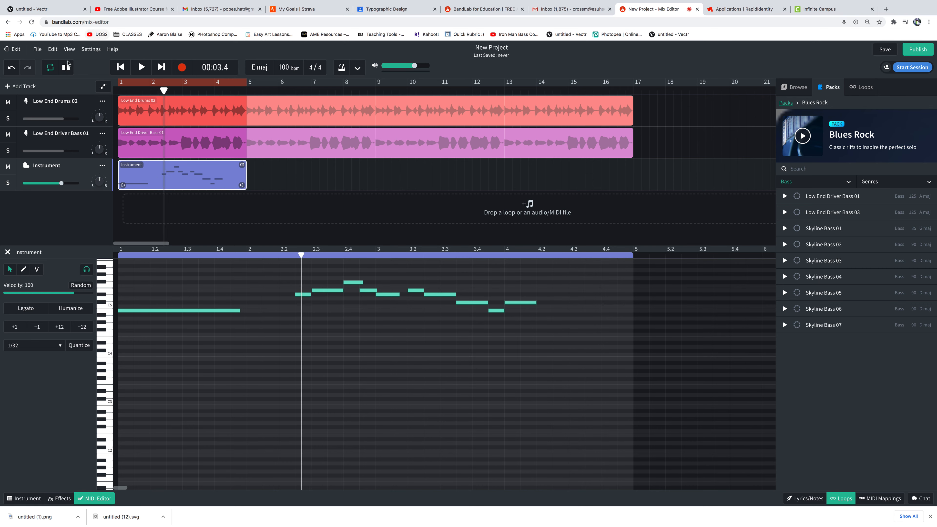
{"action": "left_click", "coordinate": [51, 69]}
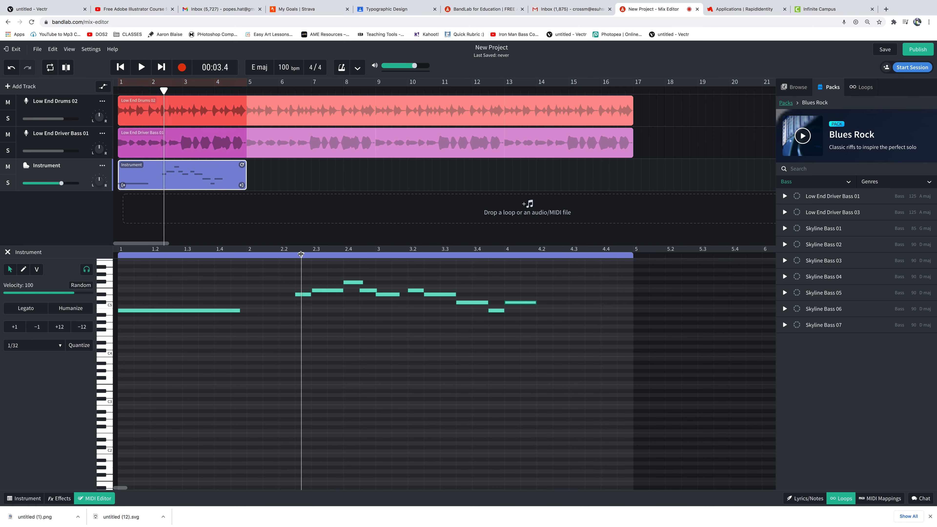
{"action": "key", "text": "space"}
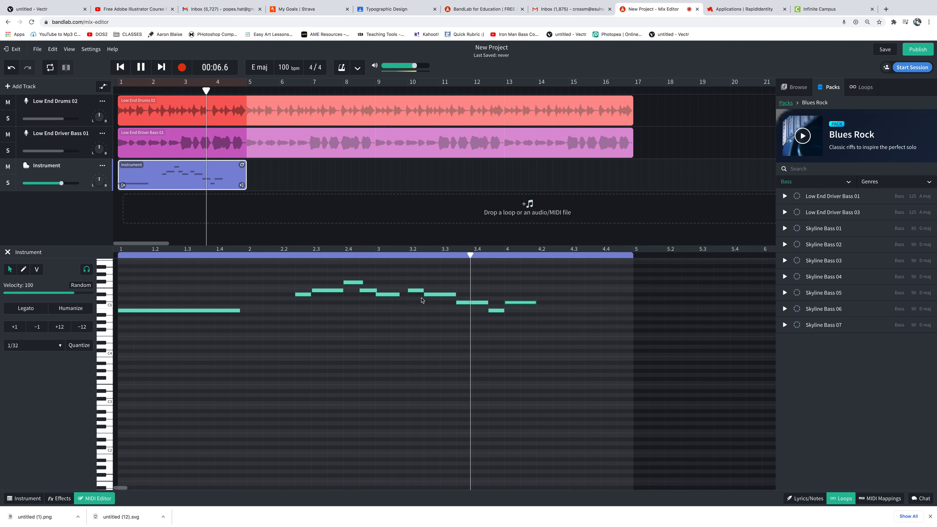
{"action": "key", "text": "space"}
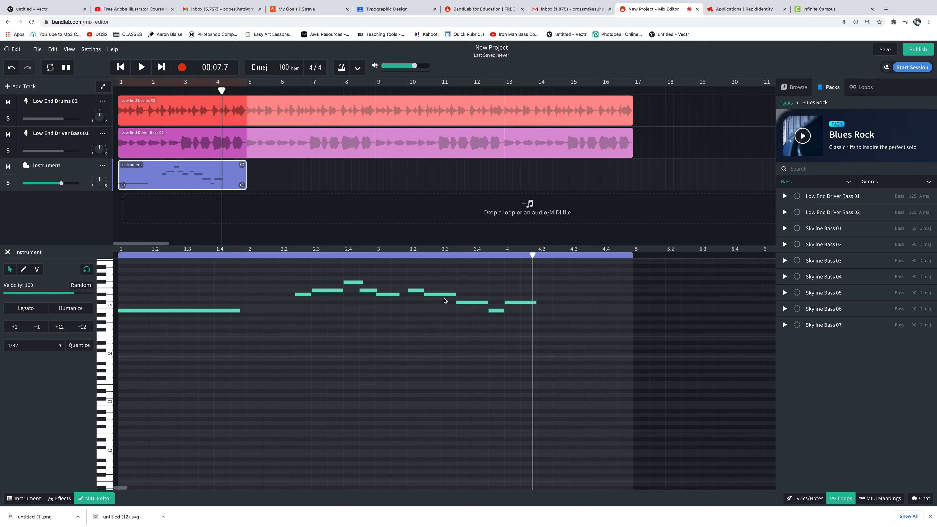
Shorten the D#5 following the E5 at beat 3.2 to half a beat and replay from the middle of bar 2.
{"action": "left_click_drag", "start_coordinate": [455, 295], "coordinate": [436, 295]}
{"action": "left_click", "coordinate": [283, 266]}
{"action": "left_click", "coordinate": [290, 255]}
{"action": "key", "text": "space"}
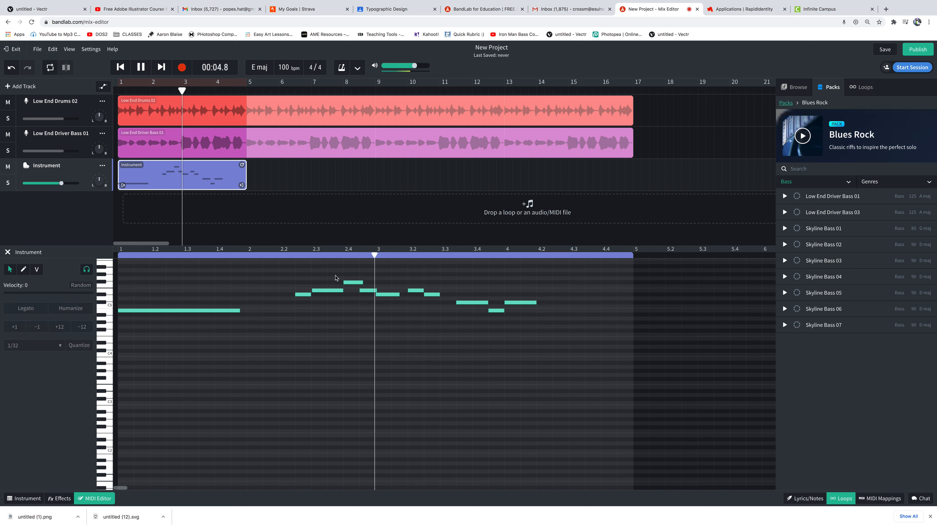
{"action": "key", "text": "space"}
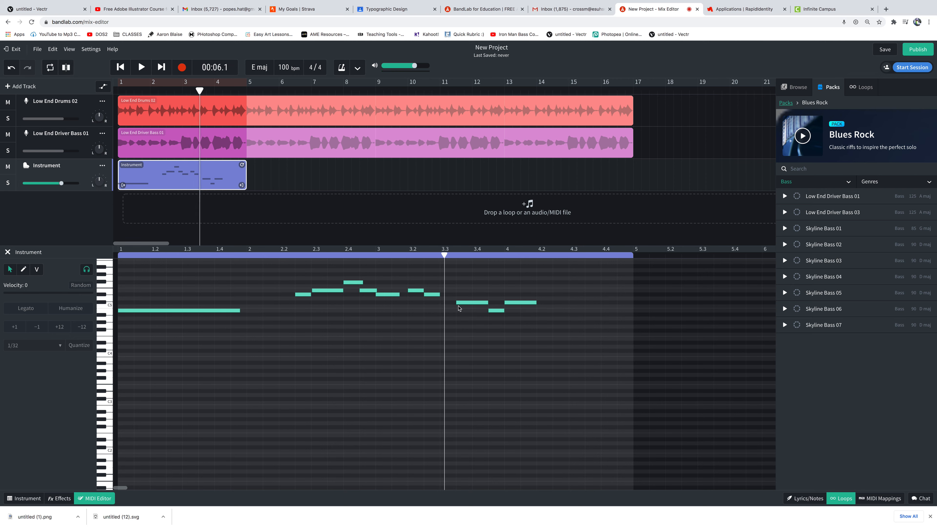
Move the C#5 in bar 3 half a beat earlier to start at beat 3.3, and replay the phrase from bar 2.
{"action": "mouse_move", "coordinate": [459, 303]}
{"action": "left_mouse_down"}
{"action": "mouse_move", "coordinate": [441, 303]}
{"action": "mouse_move", "coordinate": [471, 303]}
{"action": "left_mouse_up"}
{"action": "left_click_drag", "start_coordinate": [446, 255], "coordinate": [276, 272]}
{"action": "key", "text": "space"}
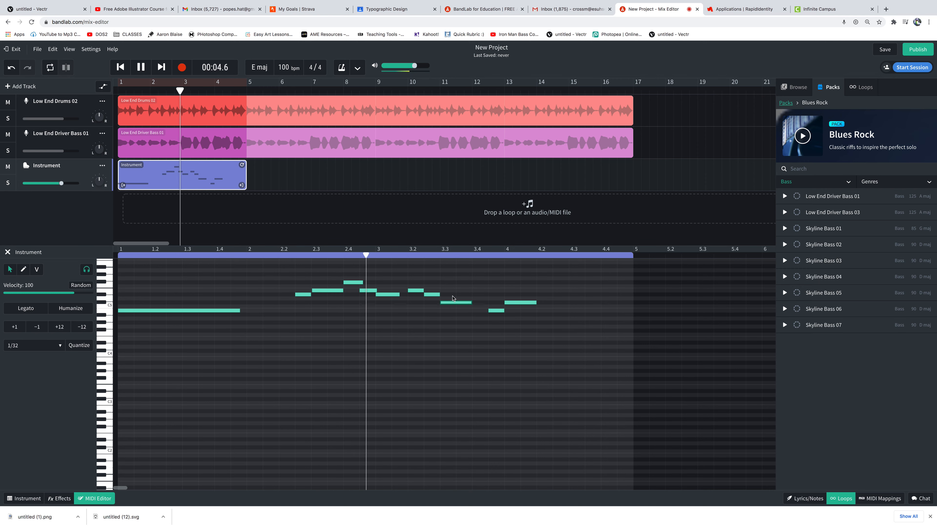
{"action": "key", "text": "space"}
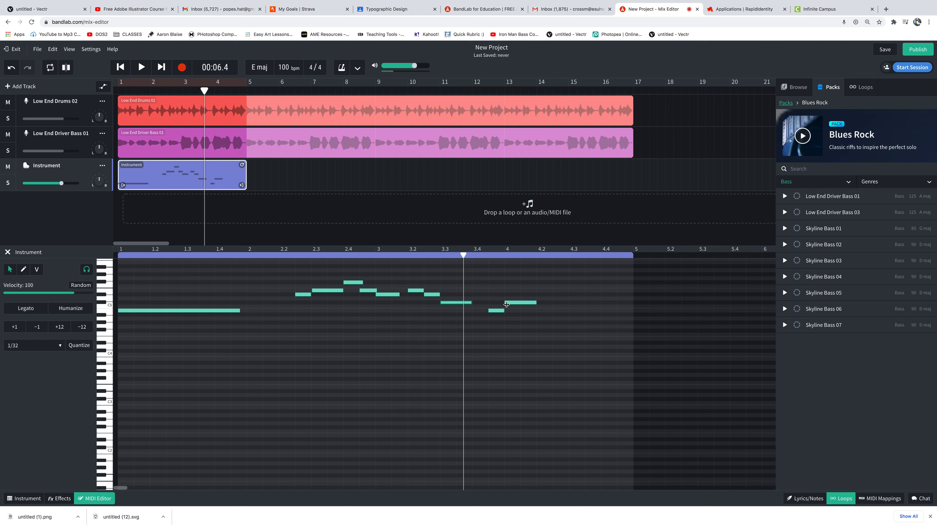
Sound individual notes in bars 3 and 4 to compare their pitches.
{"action": "left_click_drag", "start_coordinate": [485, 300], "coordinate": [531, 325]}
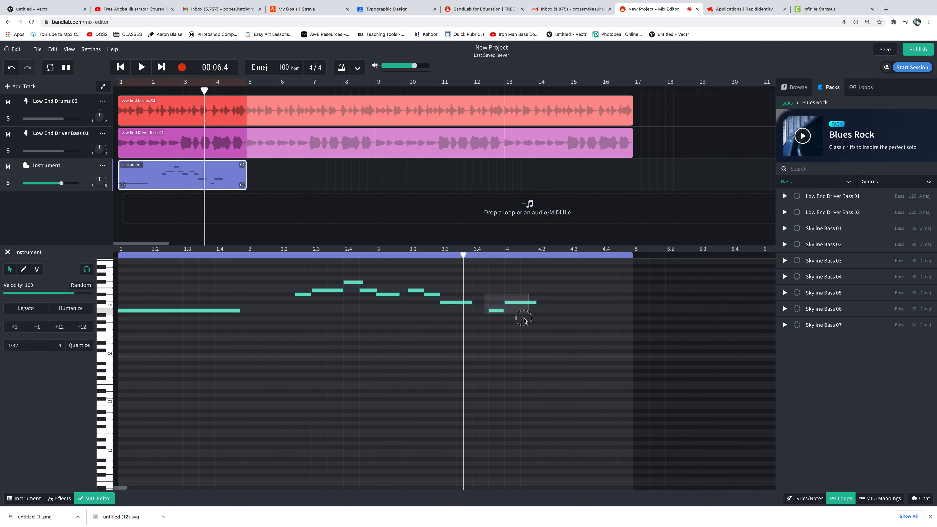
{"action": "left_click", "coordinate": [510, 297]}
{"action": "left_click", "coordinate": [495, 312]}
{"action": "left_click", "coordinate": [447, 303]}
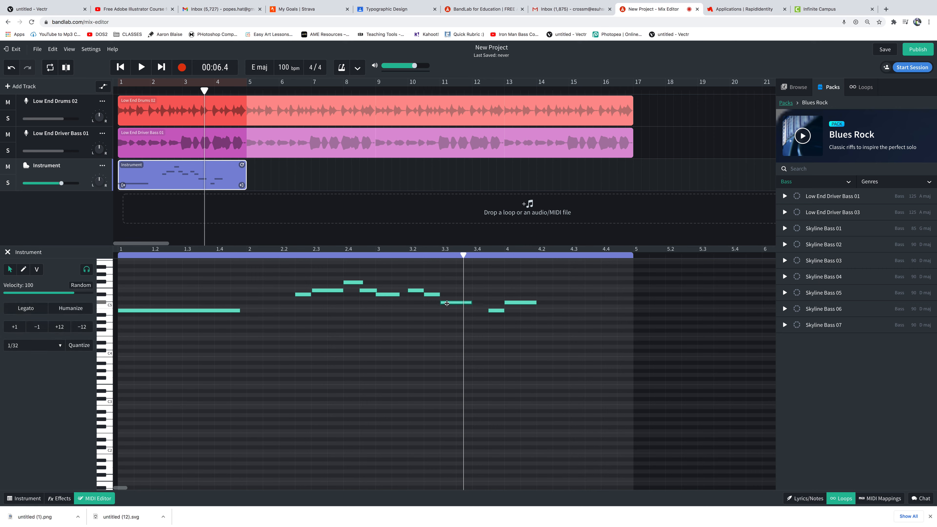
{"action": "left_click", "coordinate": [413, 292]}
{"action": "left_click", "coordinate": [432, 294]}
{"action": "left_click", "coordinate": [461, 302]}
{"action": "left_click", "coordinate": [433, 294]}
Raise the half-beat B4 before bar 4 to D#5, and add a one-beat B4 starting half a beat into bar 4.
{"action": "left_click_drag", "start_coordinate": [492, 308], "coordinate": [491, 292]}
{"action": "left_click", "coordinate": [512, 302]}
{"action": "left_click_drag", "start_coordinate": [522, 305], "coordinate": [536, 312]}
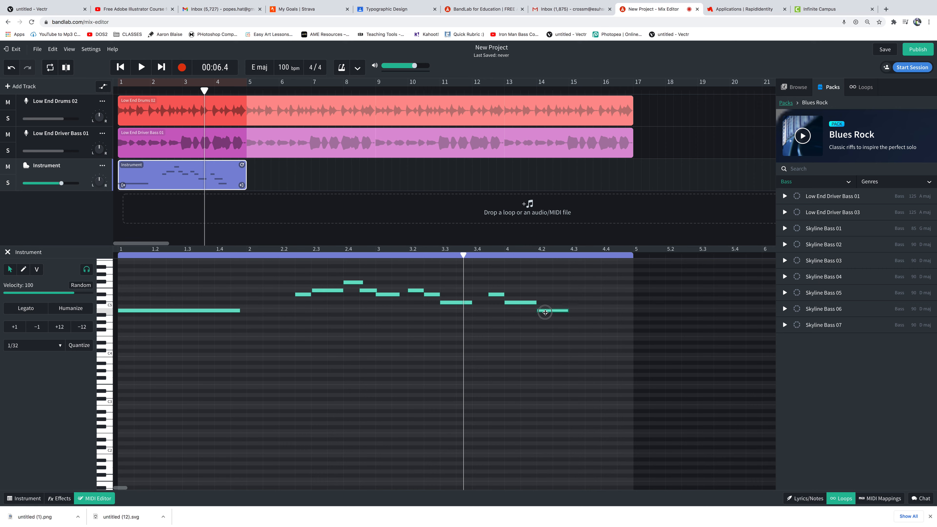
{"action": "left_click_drag", "start_coordinate": [463, 257], "coordinate": [361, 254]}
{"action": "key", "text": "space"}
{"action": "key", "text": "space"}
Shift the last D#5, C#5 and B4 together half a beat earlier, starting at beat 3.4, and play from bar 3.
{"action": "left_click_drag", "start_coordinate": [502, 301], "coordinate": [554, 330]}
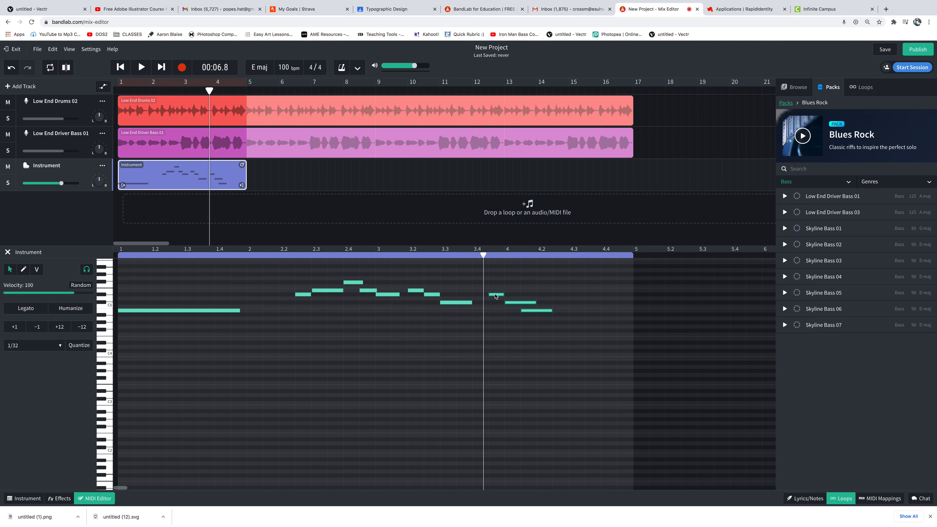
{"action": "left_click_drag", "start_coordinate": [481, 256], "coordinate": [373, 254]}
{"action": "key", "text": "space"}
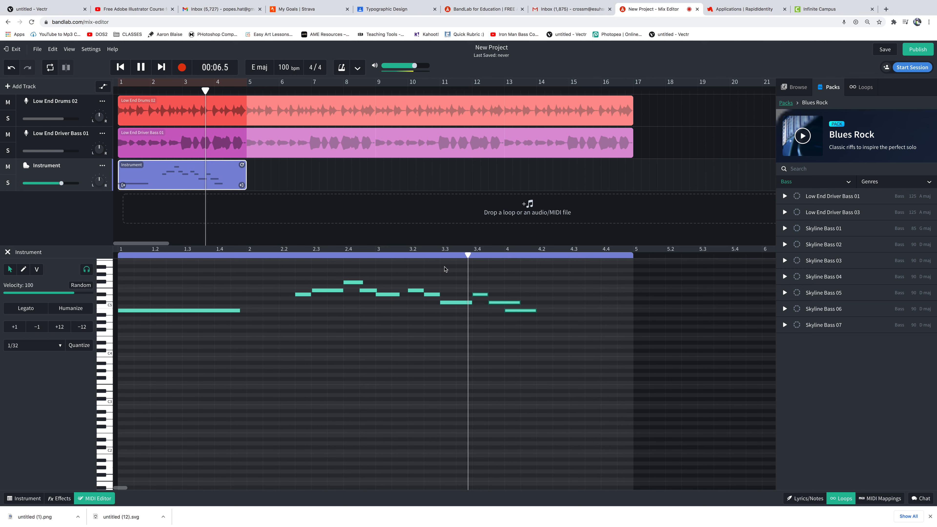
{"action": "key", "text": "space"}
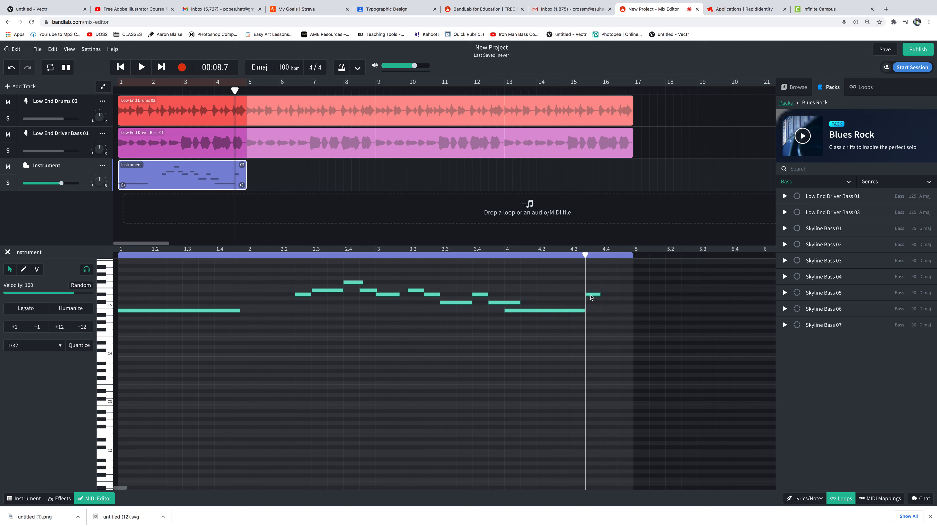
Play the melody from bar 2 and fill out bar 4 with a longer B4, a half-beat D#5 and a one-beat E5.
{"action": "left_click_drag", "start_coordinate": [585, 254], "coordinate": [296, 259]}
{"action": "key", "text": "space"}
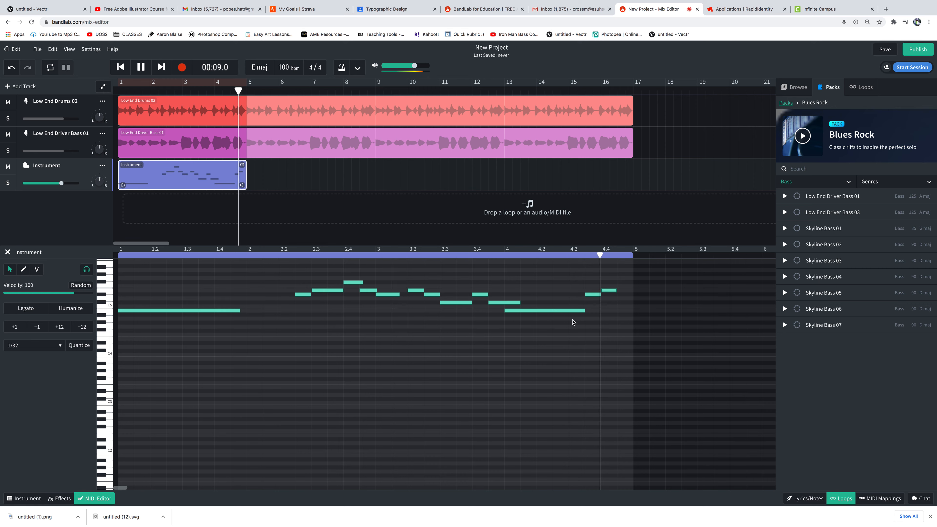
{"action": "key", "text": "space"}
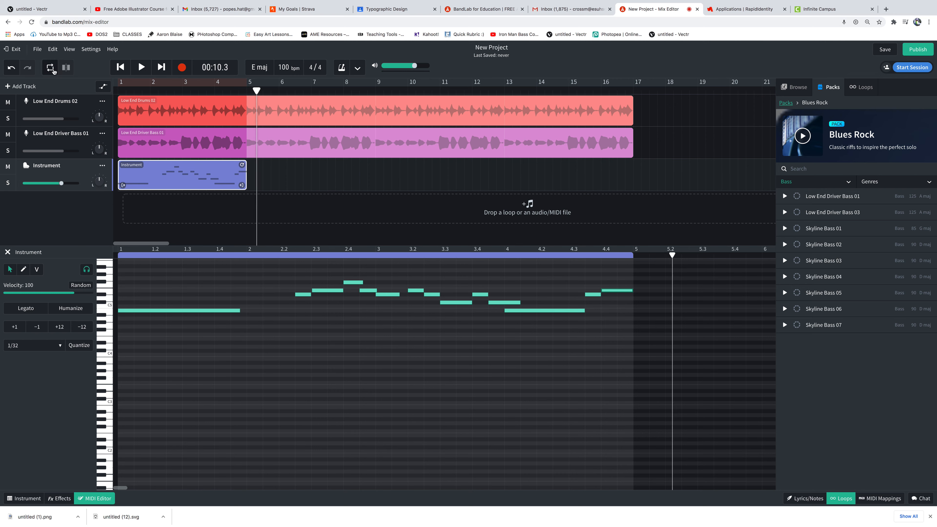
Play the part with looping turned back on and extend the opening B4 to meet the D#5 in bar 2.
{"action": "key", "text": "space"}
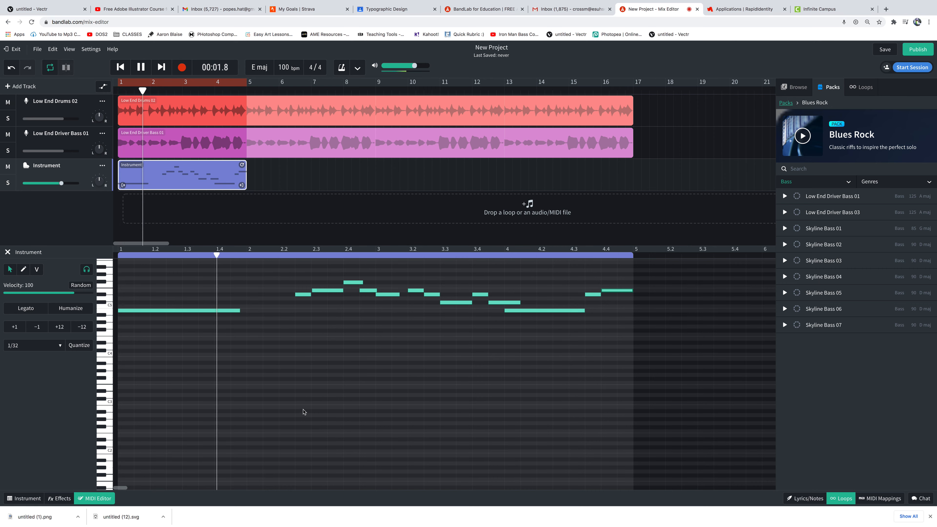
{"action": "left_click_drag", "start_coordinate": [240, 309], "coordinate": [294, 311]}
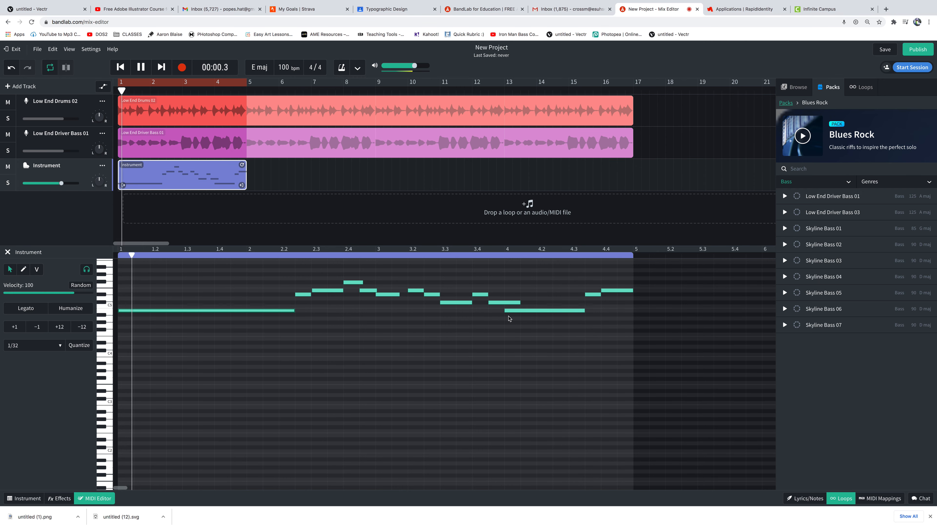
{"action": "key", "text": "space"}
Try transposing the opening B4 up to F5 in semitone steps.
{"action": "scroll", "coordinate": [137, 313], "scroll_direction": "up", "scroll_amount": 2}
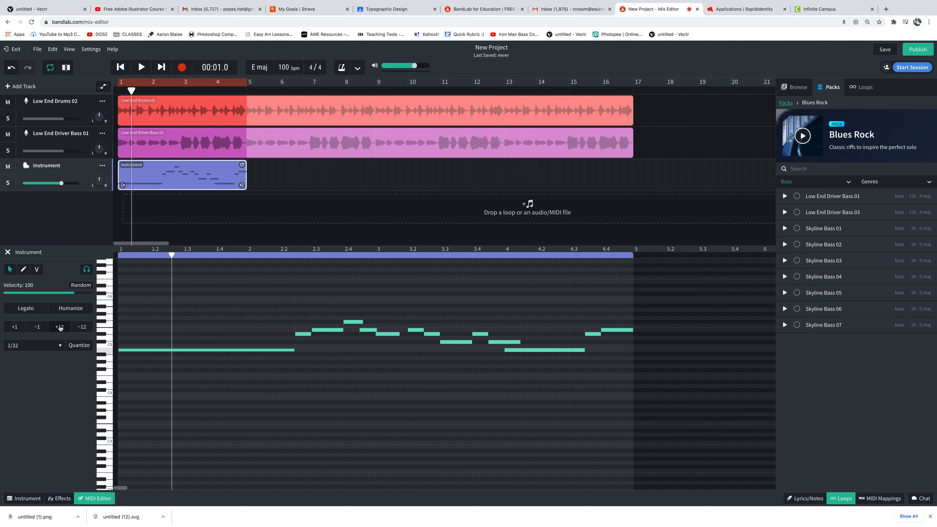
{"action": "left_click", "coordinate": [16, 328]}
{"action": "left_click", "coordinate": [16, 328]}
{"action": "left_click", "coordinate": [15, 328]}
{"action": "left_click", "coordinate": [15, 329]}
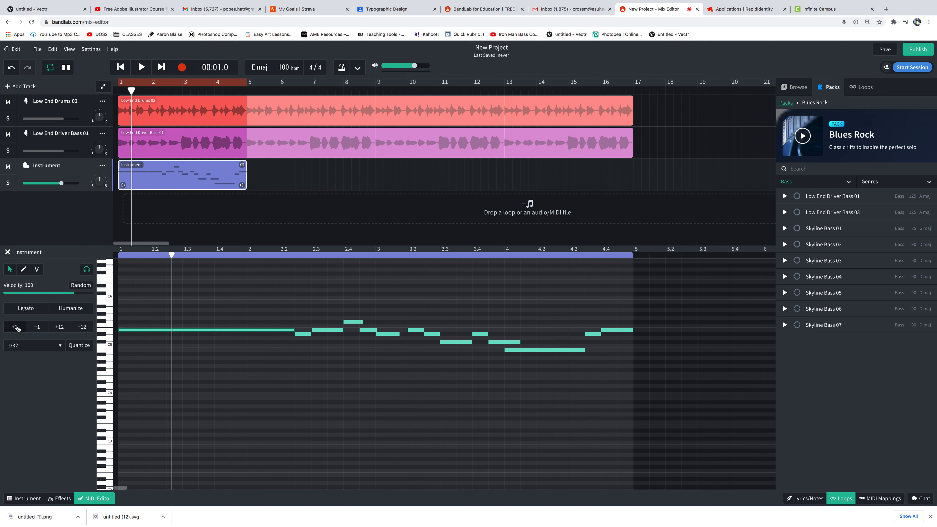
{"action": "left_click", "coordinate": [17, 328]}
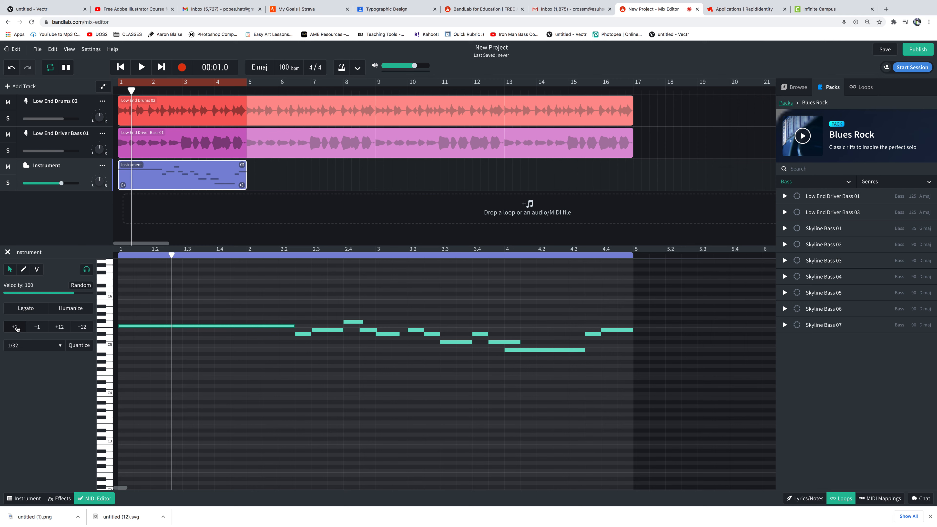
Undo the semitone transpositions of the opening note.
{"action": "key", "text": "ctrl+z"}
{"action": "key", "text": "ctrl+z"}
{"action": "key", "text": "ctrl+z"}
{"action": "key", "text": "ctrl+z"}
{"action": "key", "text": "ctrl+z"}
{"action": "key", "text": "ctrl+z"}
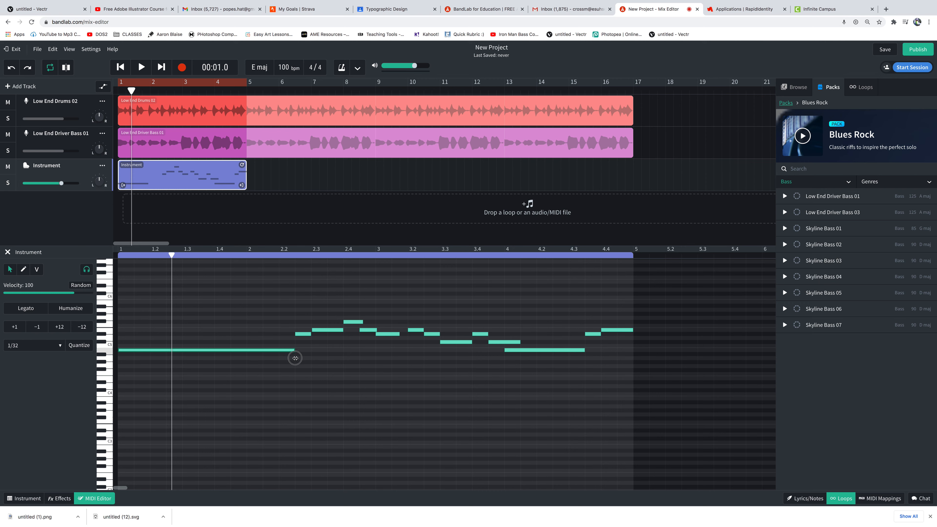
Stack copies of the opening B4 at C#5, D#5 and F#5 to form a chord, and play it from the start.
{"action": "left_click", "coordinate": [131, 350]}
{"action": "left_click_drag", "start_coordinate": [132, 347], "coordinate": [132, 345]}
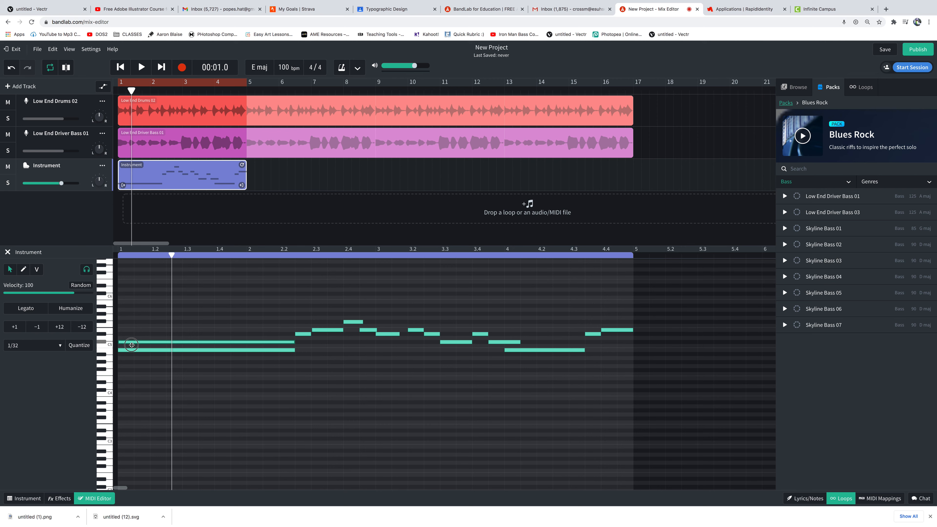
{"action": "left_click_drag", "start_coordinate": [132, 345], "coordinate": [131, 324]}
{"action": "key", "text": "Return"}
{"action": "key", "text": "space"}
{"action": "key", "text": "space"}
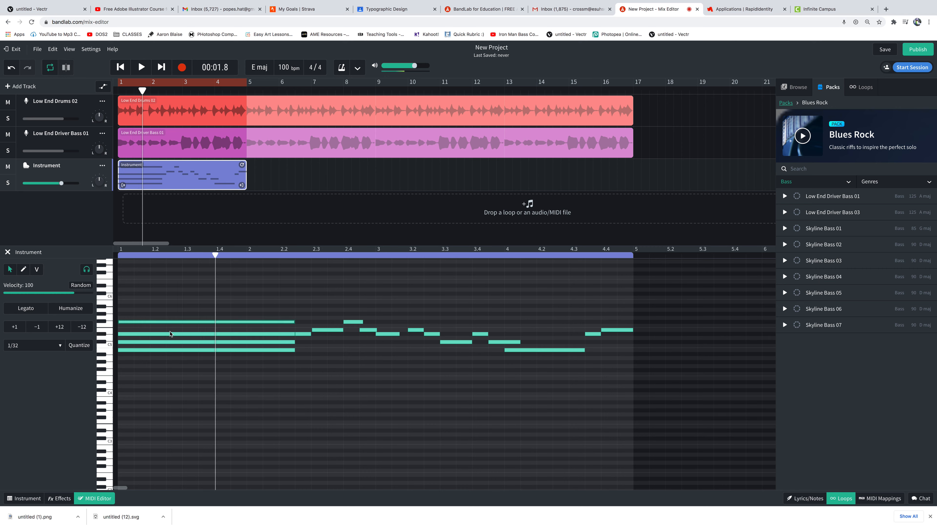
Raise the D#5 in the opening chord to E5 and replay the song from the start.
{"action": "left_click_drag", "start_coordinate": [165, 334], "coordinate": [165, 330]}
{"action": "key", "text": "Return"}
{"action": "key", "text": "space"}
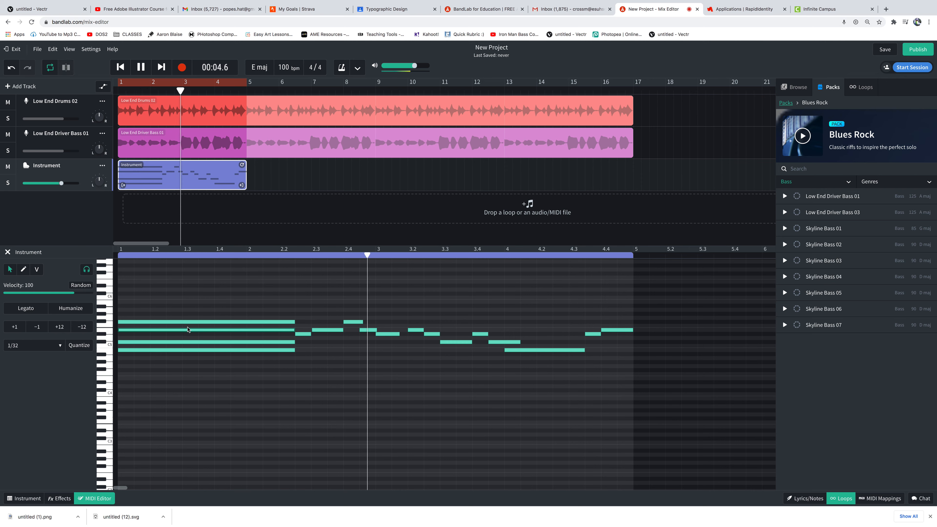
{"action": "key", "text": "space"}
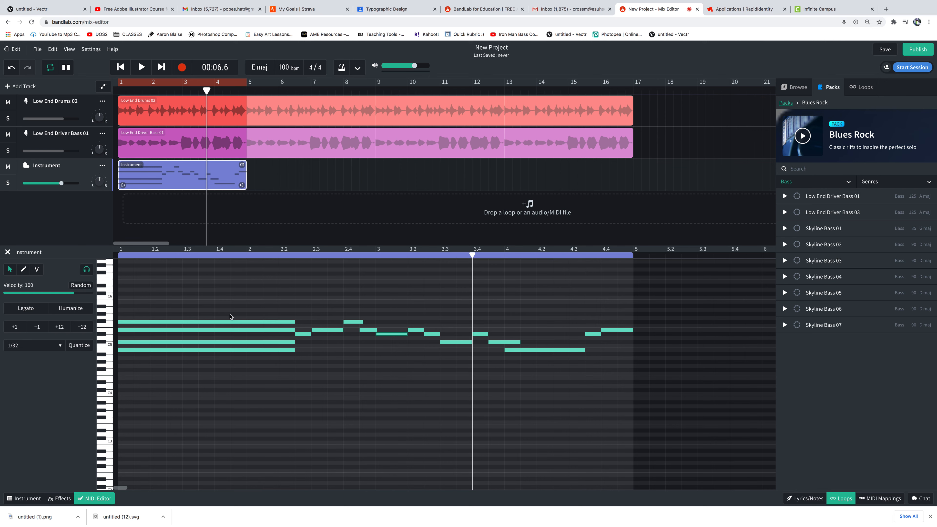
Delete the E5 from the opening chord and replay the song from the start.
{"action": "key", "text": "Delete"}
{"action": "key", "text": "Return"}
{"action": "key", "text": "space"}
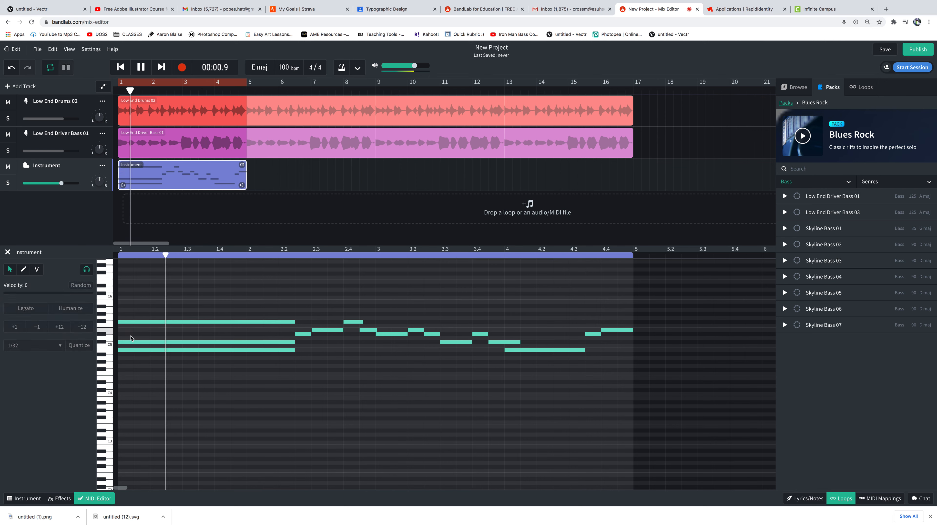
Raise the C#5 in the opening chord to D#5 and replay the song from the start.
{"action": "key", "text": "space"}
{"action": "left_click_drag", "start_coordinate": [130, 343], "coordinate": [131, 336]}
{"action": "key", "text": "Return"}
{"action": "key", "text": "space"}
{"action": "key", "text": "space"}
{"action": "key", "text": "Return"}
{"action": "key", "text": "space"}
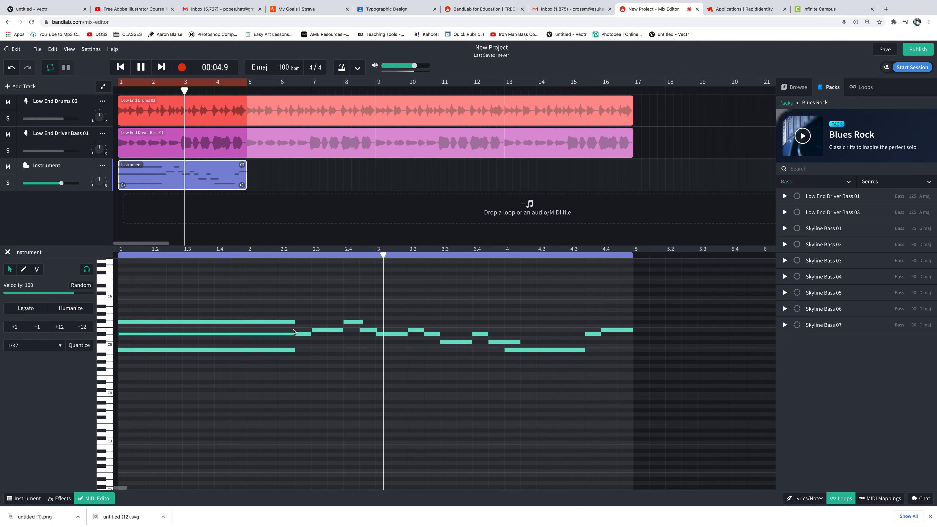
Trim the ends of the opening chord's F#5 and B4 slightly, and delay the starts of its F#5 and D#5.
{"action": "left_click", "coordinate": [291, 322]}
{"action": "left_click_drag", "start_coordinate": [290, 323], "coordinate": [289, 350]}
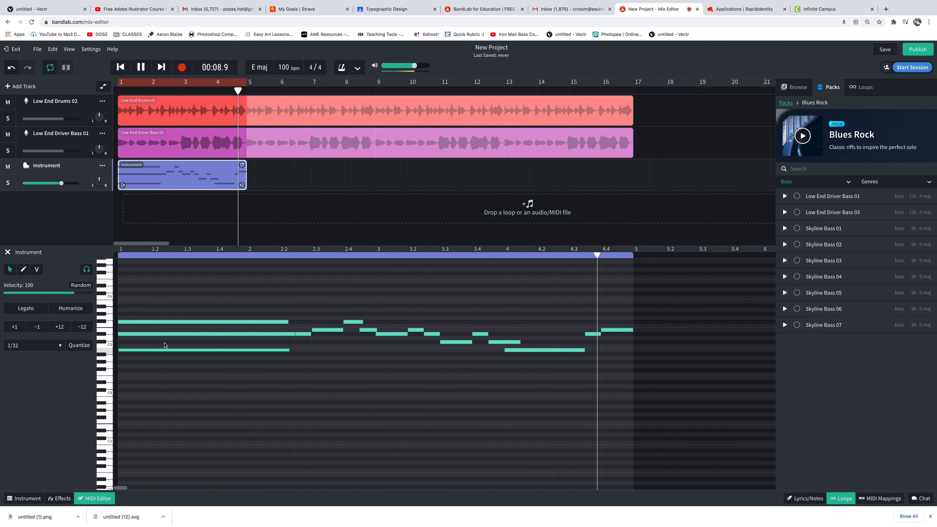
{"action": "left_click_drag", "start_coordinate": [119, 323], "coordinate": [122, 334]}
{"action": "left_click", "coordinate": [119, 334]}
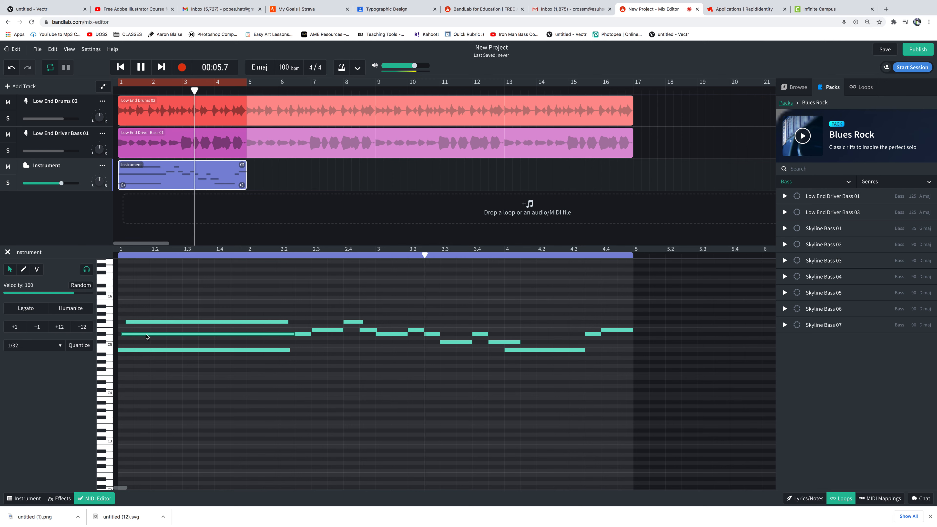
Add a long B5 to the opening chord, fine-tune the staggered starts of the D#5 and F#5, and stop playback.
{"action": "left_click_drag", "start_coordinate": [154, 335], "coordinate": [136, 302]}
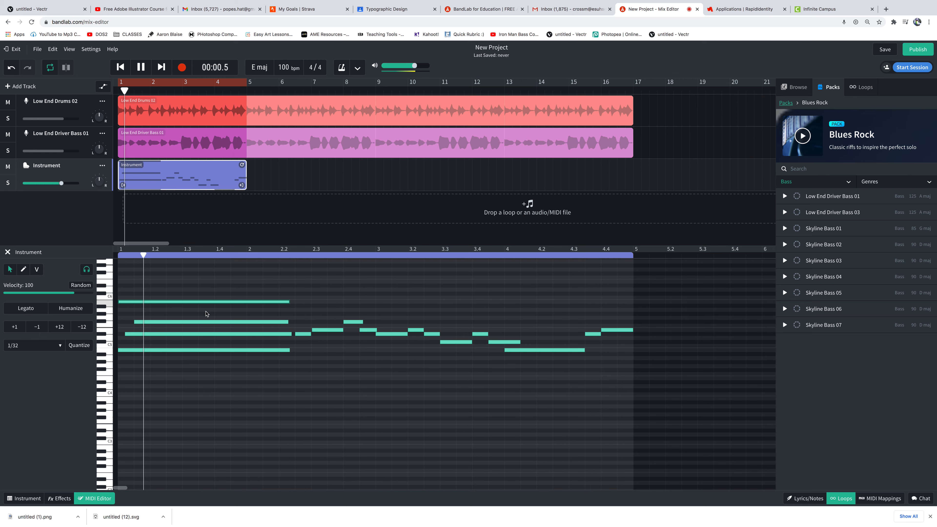
{"action": "left_click", "coordinate": [125, 334]}
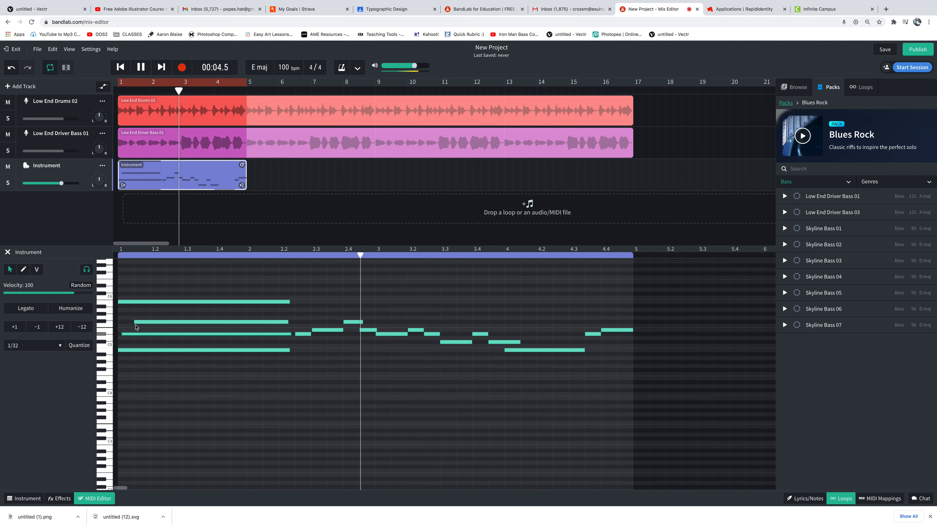
{"action": "left_click_drag", "start_coordinate": [126, 334], "coordinate": [126, 324]}
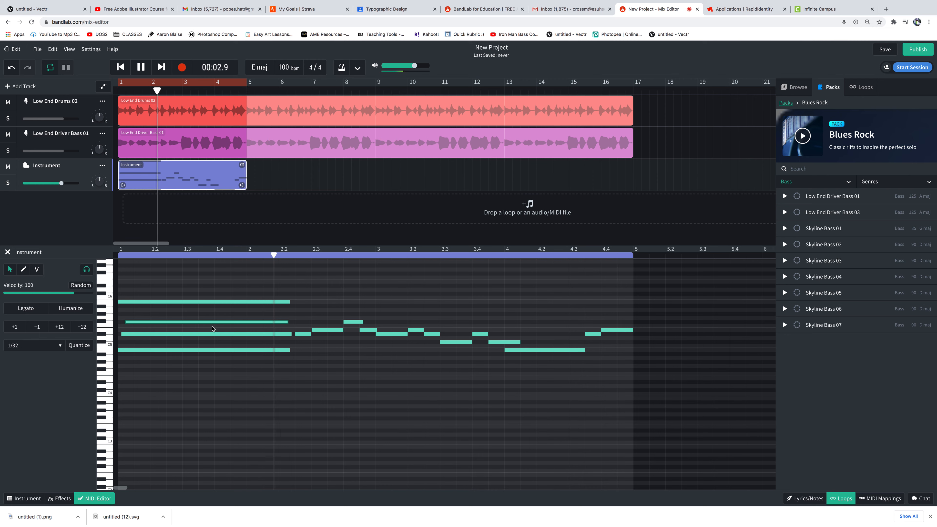
{"action": "key", "text": "space"}
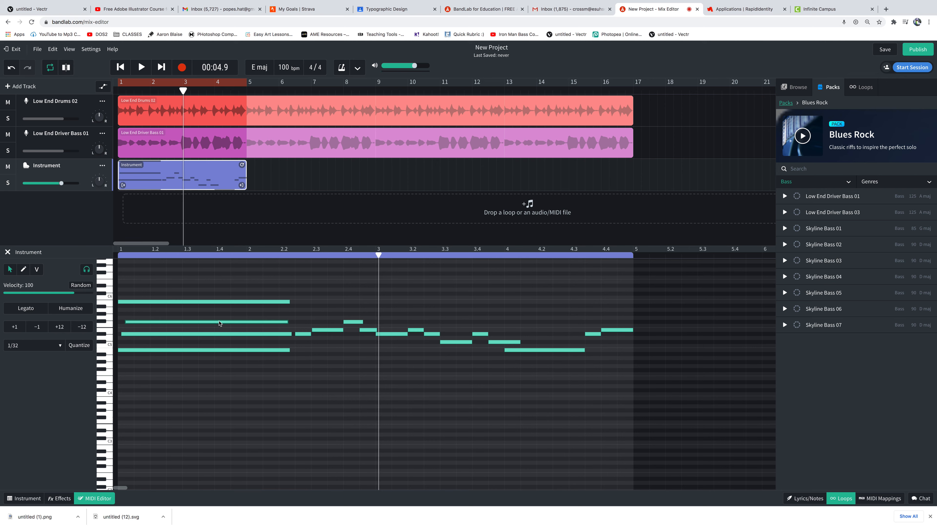
Add one-beat F#5 notes at 3.2 and 3.4 above the melody, and play the song from the start.
{"action": "left_click_drag", "start_coordinate": [344, 321], "coordinate": [459, 323]}
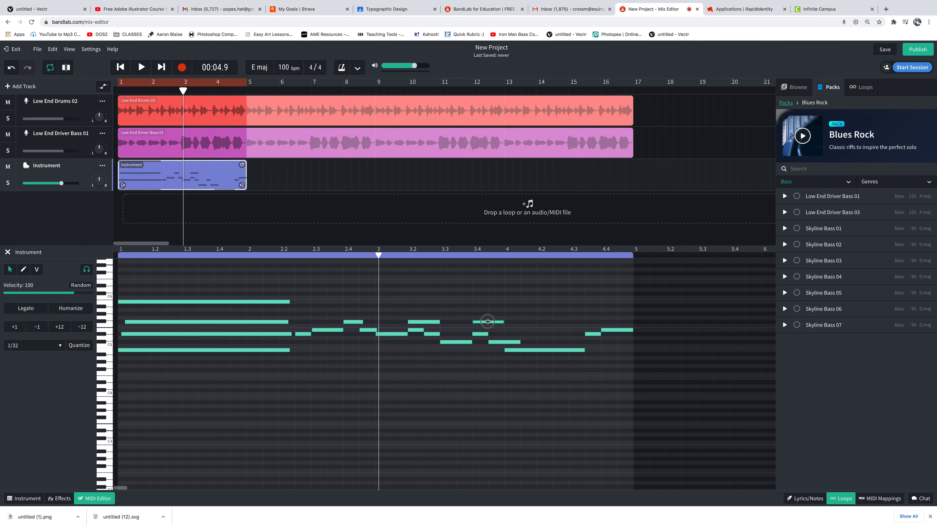
{"action": "left_click_drag", "start_coordinate": [379, 257], "coordinate": [35, 297]}
{"action": "key", "text": "space"}
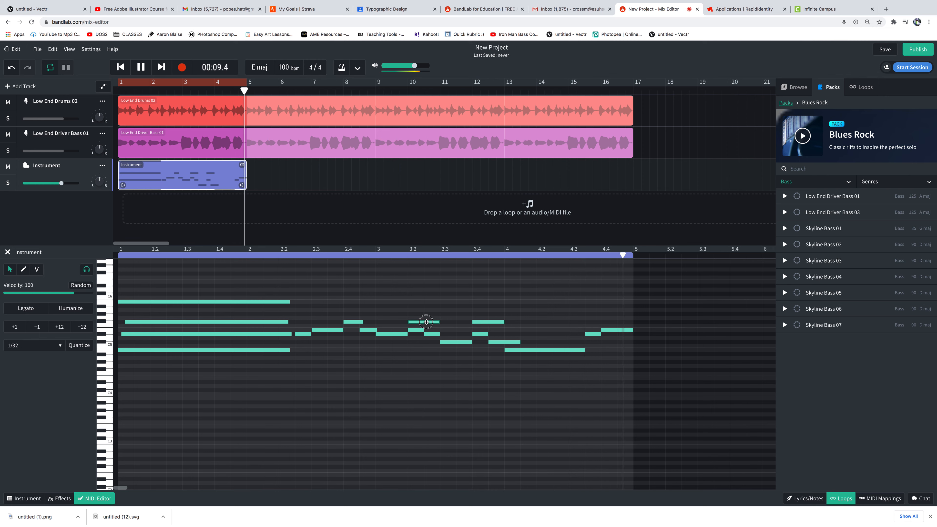
Shorten the two added F#5 notes to half a beat and shift them just ahead of 3.2 and 3.4.
{"action": "left_click_drag", "start_coordinate": [426, 322], "coordinate": [409, 322]}
{"action": "left_click_drag", "start_coordinate": [423, 323], "coordinate": [402, 322]}
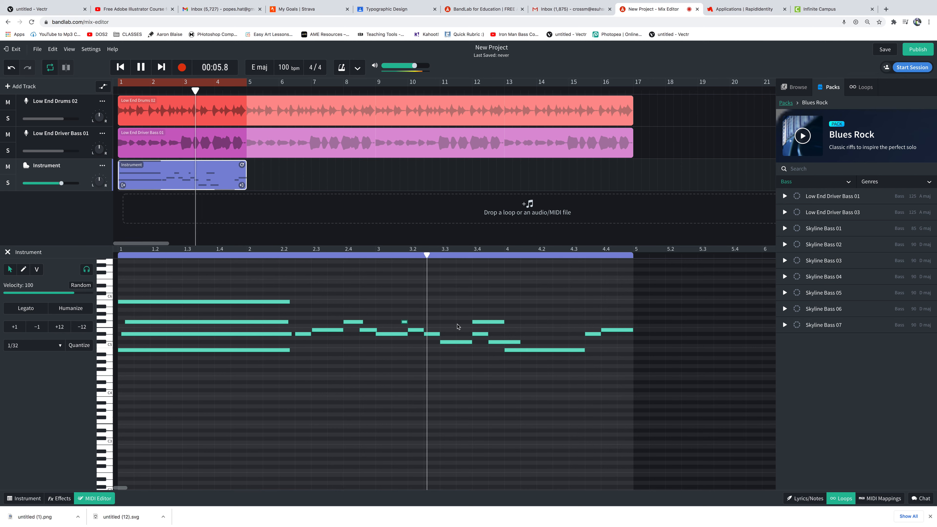
{"action": "left_click_drag", "start_coordinate": [480, 323], "coordinate": [392, 322]}
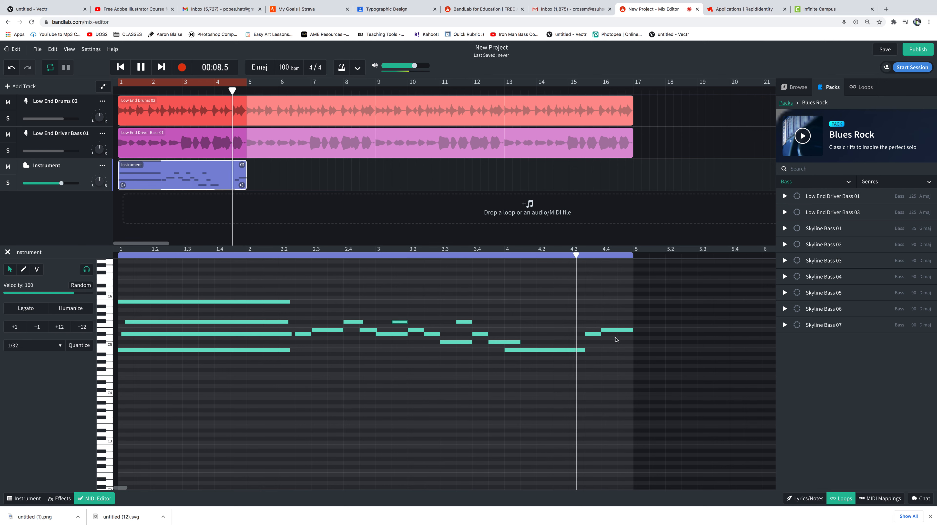
Stop playback, shorten the long B4 in bar 4 to end before 4.3, and place a short A#4 right after it.
{"action": "key", "text": "space"}
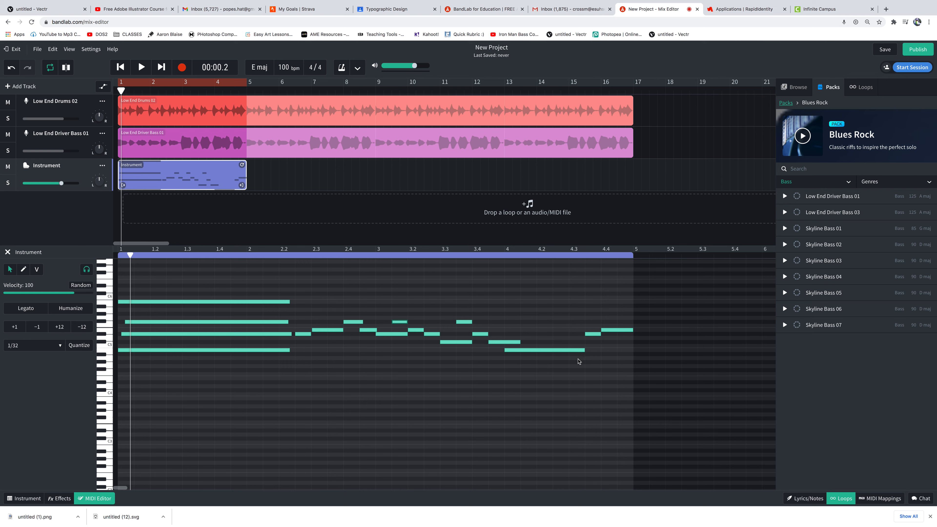
{"action": "left_click_drag", "start_coordinate": [584, 351], "coordinate": [570, 351]}
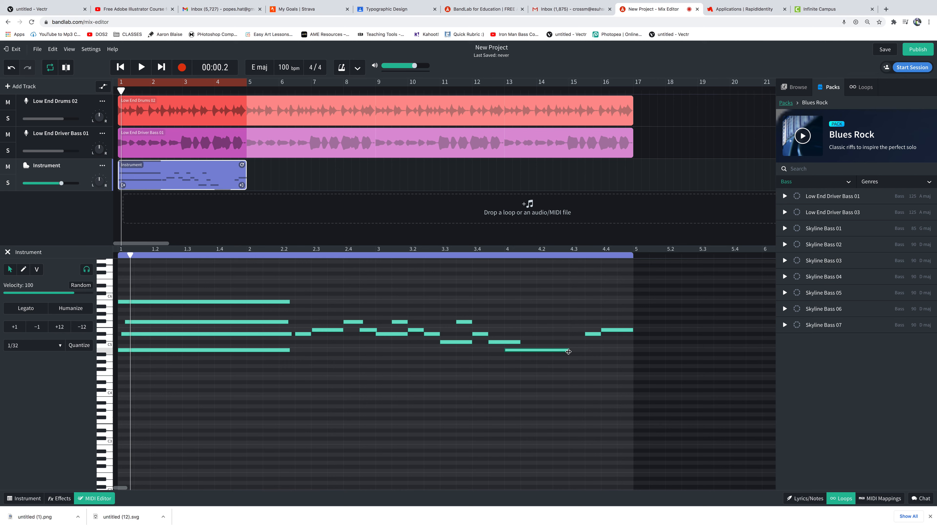
{"action": "left_click_drag", "start_coordinate": [594, 335], "coordinate": [586, 355]}
Audition the Grand Piano keys from E4 up to B4 on the virtual keyboard.
{"action": "left_click", "coordinate": [30, 499]}
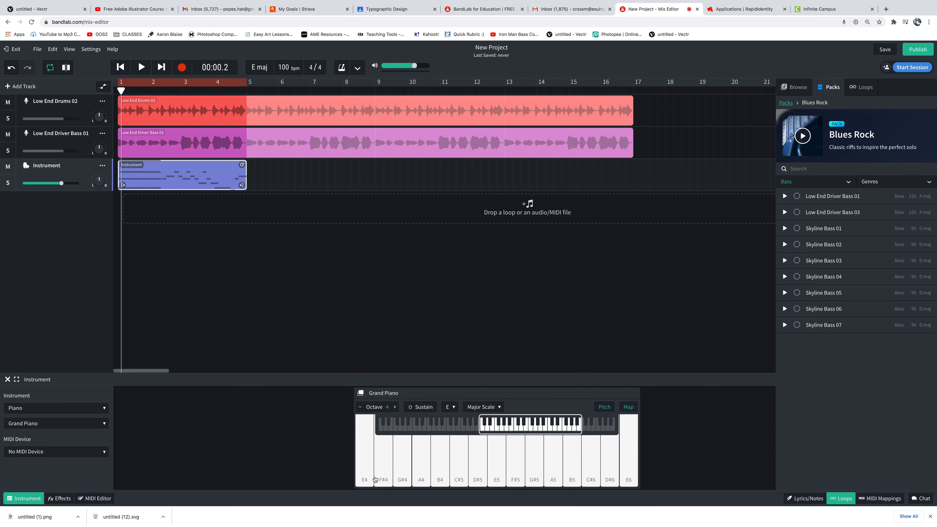
{"action": "left_click", "coordinate": [365, 475]}
{"action": "left_click", "coordinate": [380, 475]}
{"action": "left_click", "coordinate": [384, 476]}
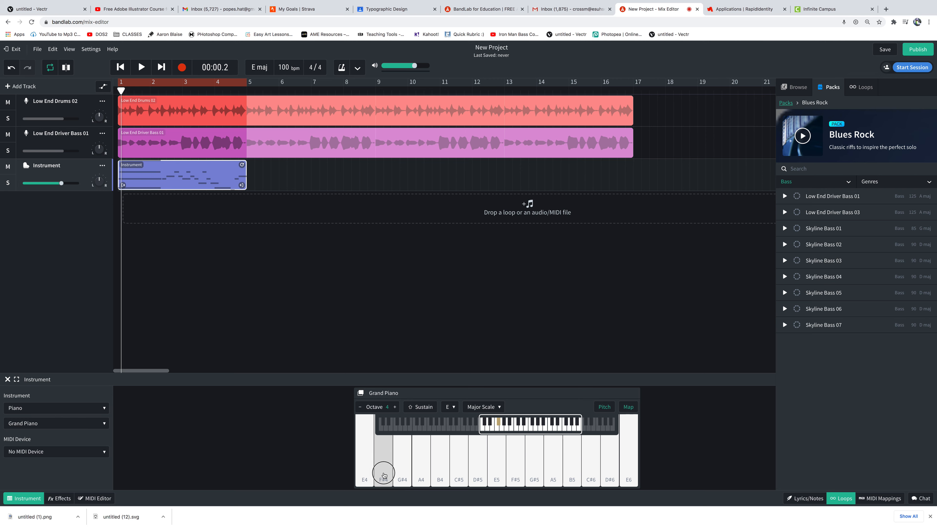
{"action": "left_click", "coordinate": [384, 476]}
{"action": "left_click", "coordinate": [405, 474]}
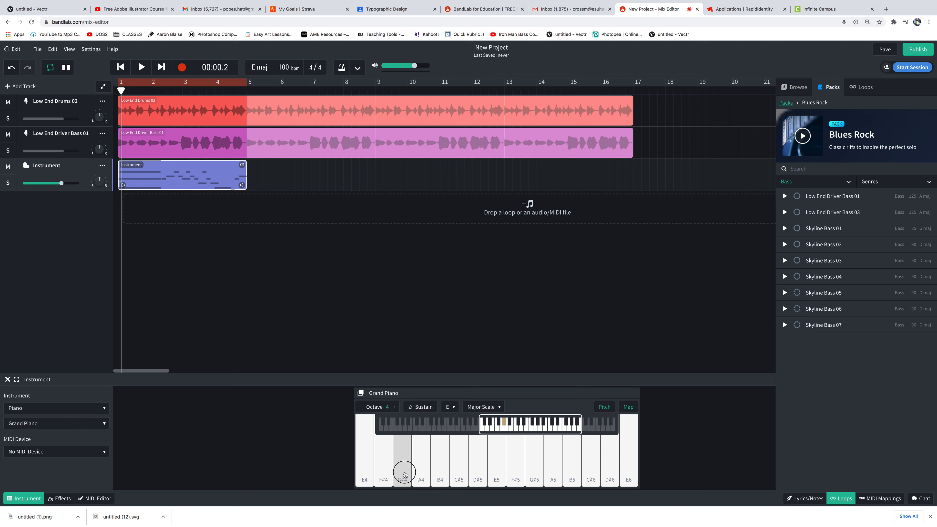
{"action": "left_click", "coordinate": [421, 475]}
{"action": "left_click", "coordinate": [439, 476]}
{"action": "left_click", "coordinate": [404, 469]}
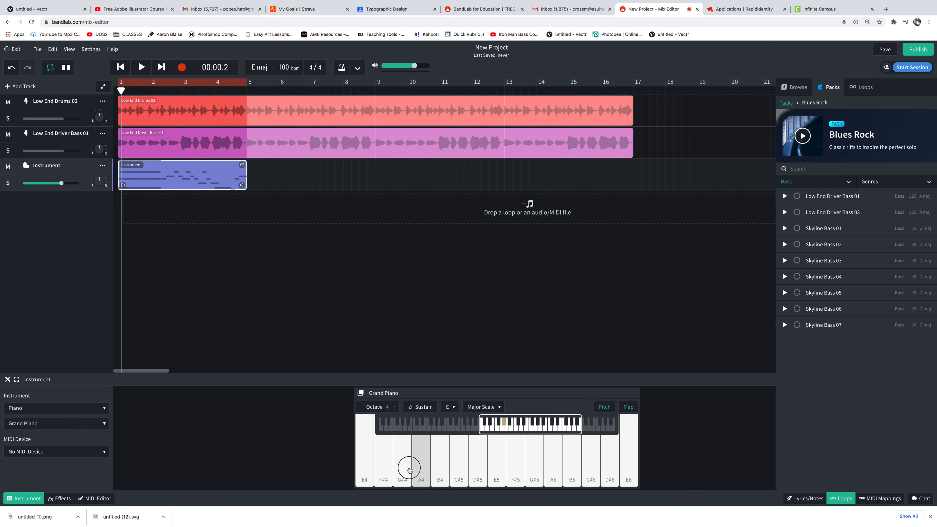
{"action": "left_click", "coordinate": [391, 468]}
{"action": "left_click", "coordinate": [392, 472]}
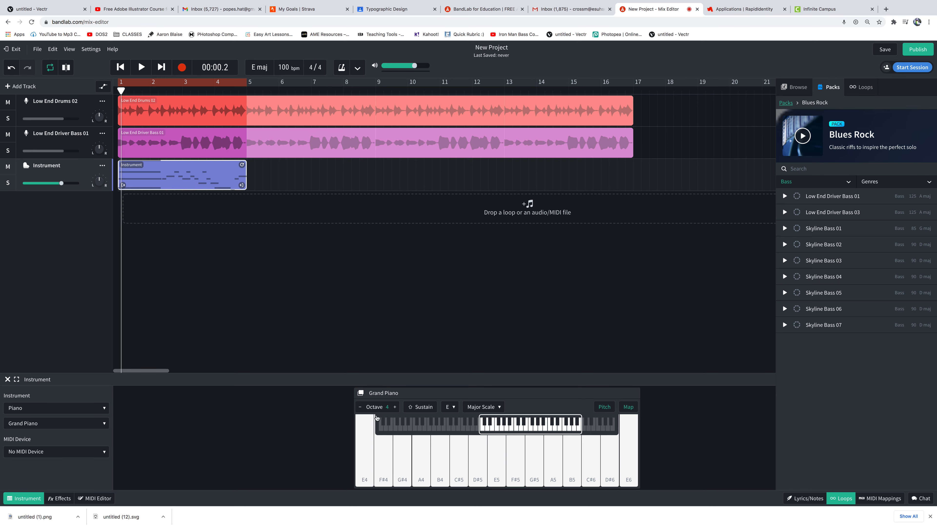
Raise the short F#5 just before 3.4 to G#5, lower the A#4 in bar 4 to G#4, and play the result.
{"action": "double_click", "coordinate": [180, 173]}
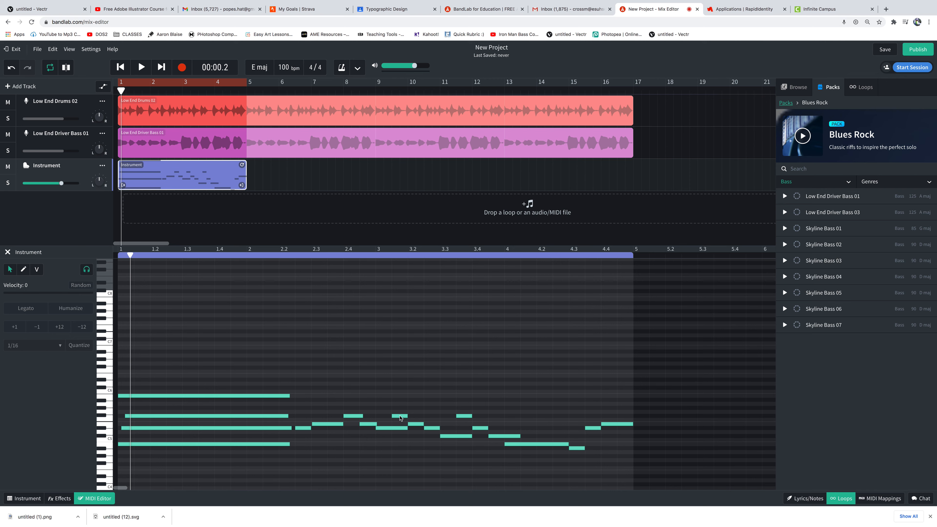
{"action": "left_click_drag", "start_coordinate": [464, 418], "coordinate": [464, 411]}
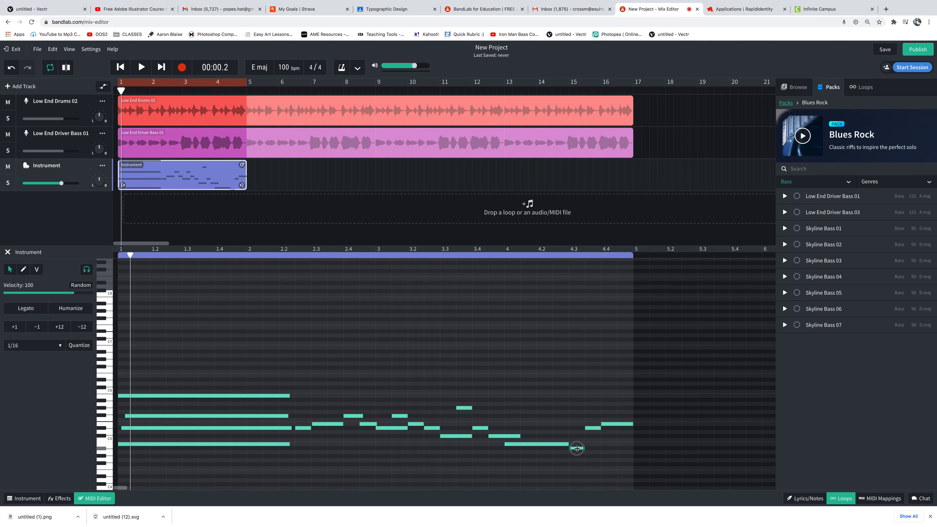
{"action": "key", "text": "space"}
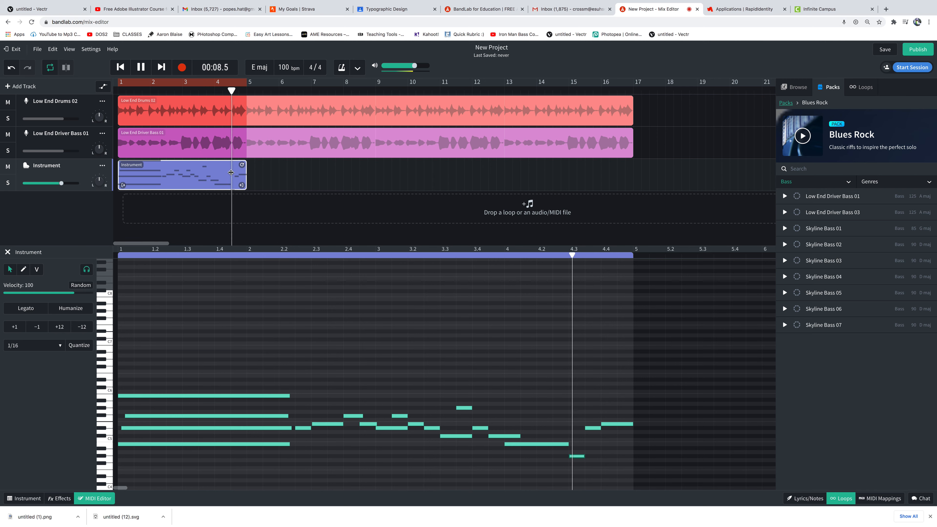
Loop the Instrument region out to bar 17, stop playback and return the playhead to the start.
{"action": "left_click_drag", "start_coordinate": [243, 165], "coordinate": [634, 168]}
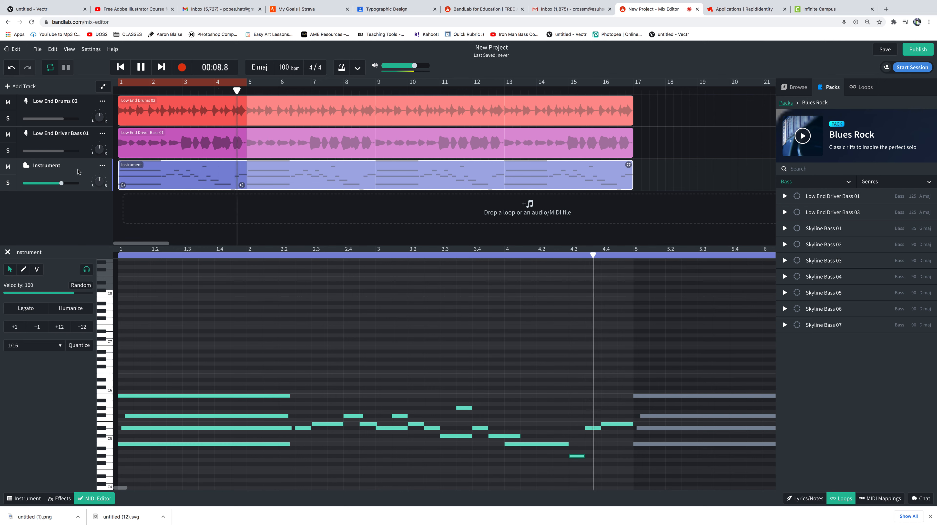
{"action": "key", "text": "space"}
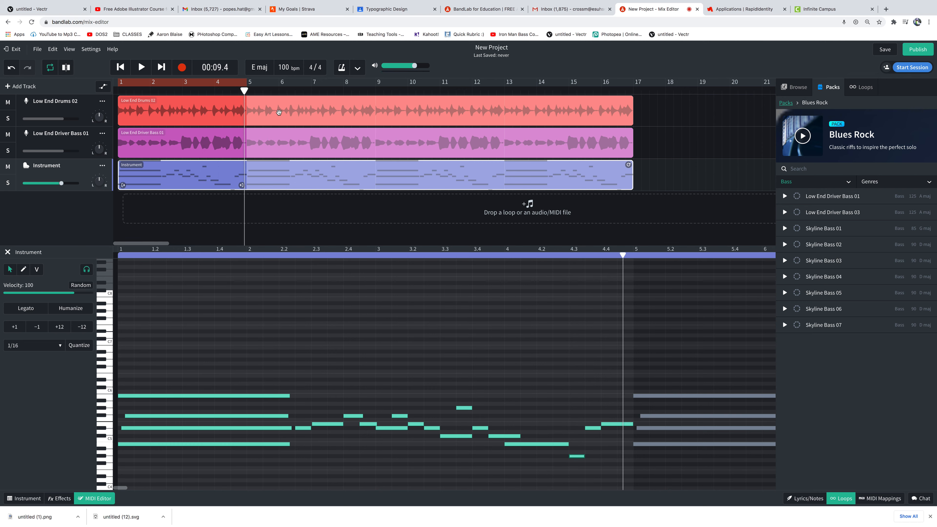
{"action": "left_click_drag", "start_coordinate": [244, 89], "coordinate": [118, 89]}
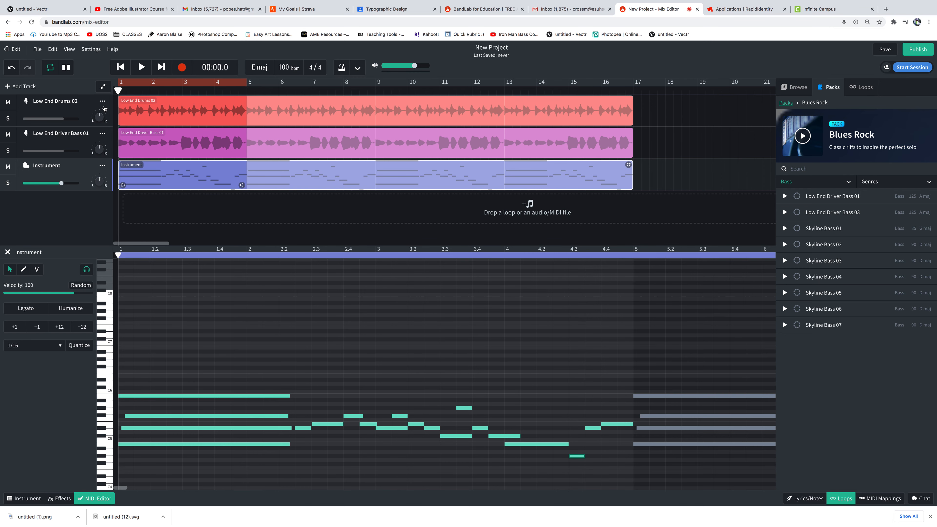
Play up the Grand Piano's E major scale, and try the keyboard with its scale root set to D.
{"action": "left_click", "coordinate": [24, 499]}
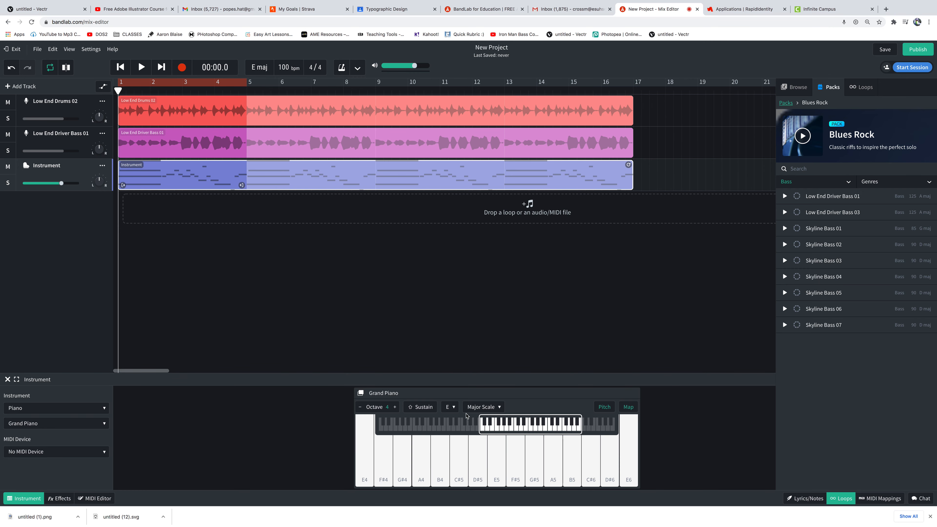
{"action": "left_click_drag", "start_coordinate": [370, 474], "coordinate": [478, 466]}
{"action": "left_click", "coordinate": [454, 408]}
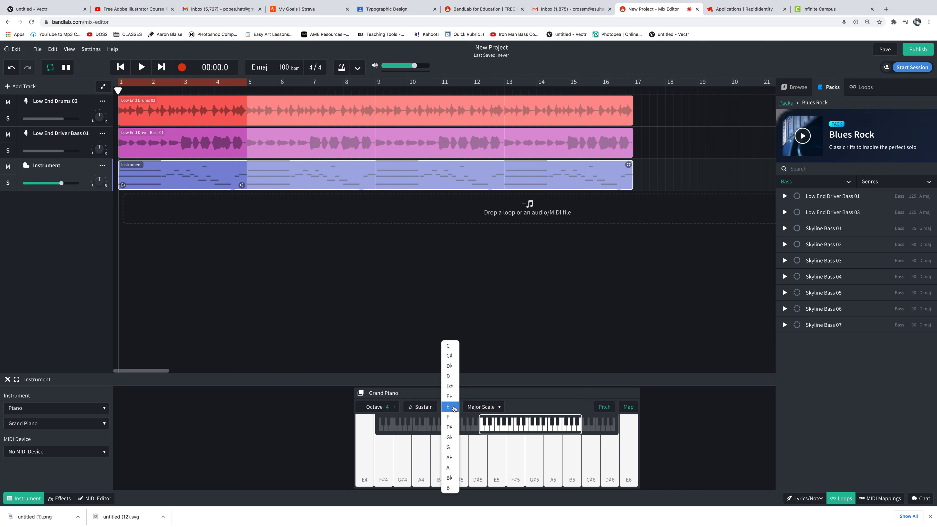
{"action": "left_click", "coordinate": [450, 377]}
{"action": "left_click_drag", "start_coordinate": [369, 470], "coordinate": [484, 424]}
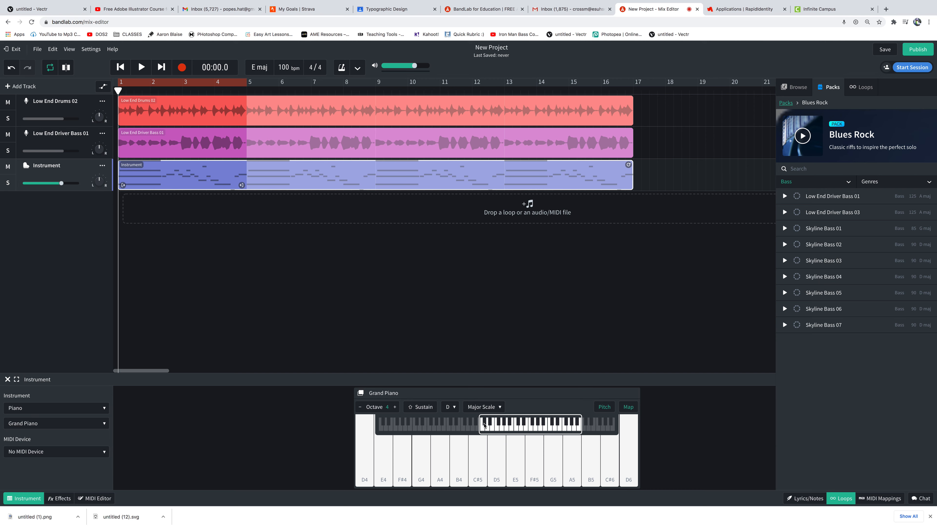
Set the Grand Piano keyboard's scale root back to E and play up the scale.
{"action": "left_click", "coordinate": [455, 407]}
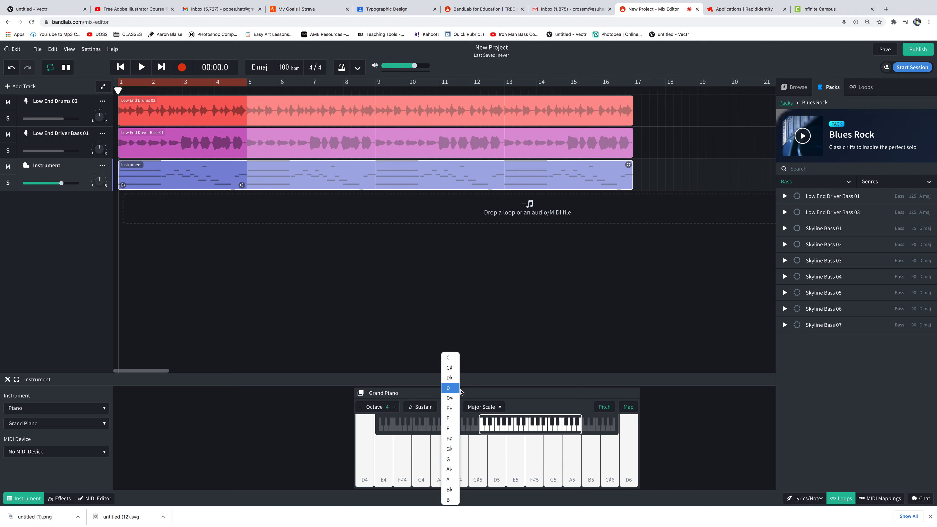
{"action": "left_click", "coordinate": [450, 419]}
{"action": "mouse_move", "coordinate": [365, 464]}
{"action": "left_mouse_down"}
{"action": "mouse_move", "coordinate": [624, 462]}
{"action": "mouse_move", "coordinate": [373, 467]}
{"action": "mouse_move", "coordinate": [456, 474]}
{"action": "left_mouse_up"}
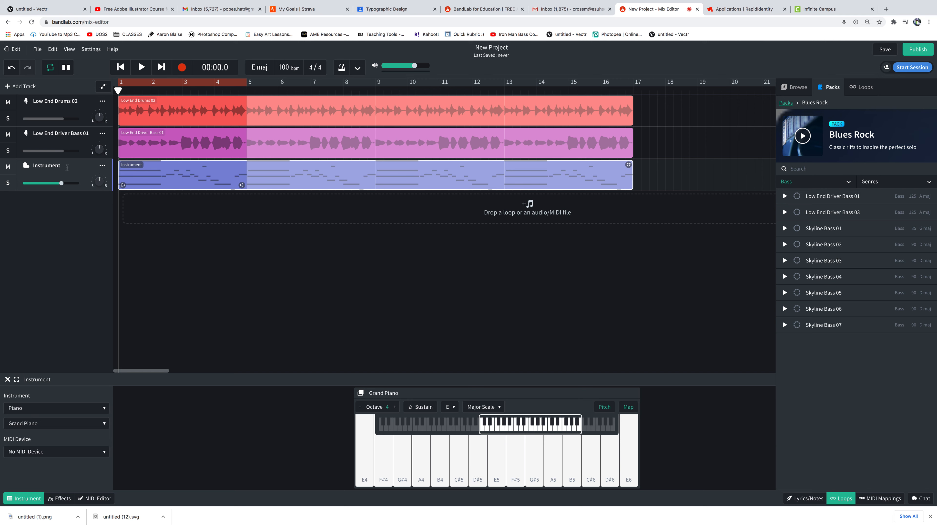
Add a Voice/Mic track to the project.
{"action": "left_click", "coordinate": [17, 85]}
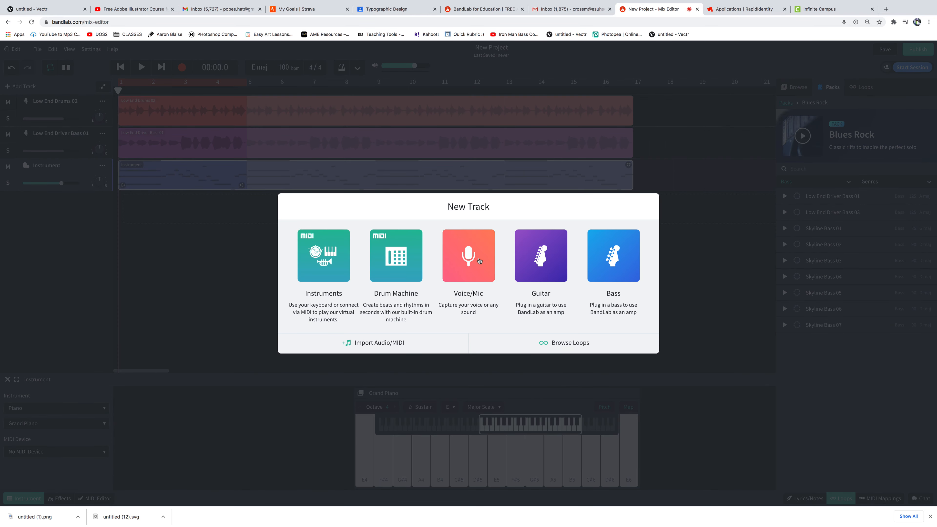
{"action": "left_click", "coordinate": [450, 257]}
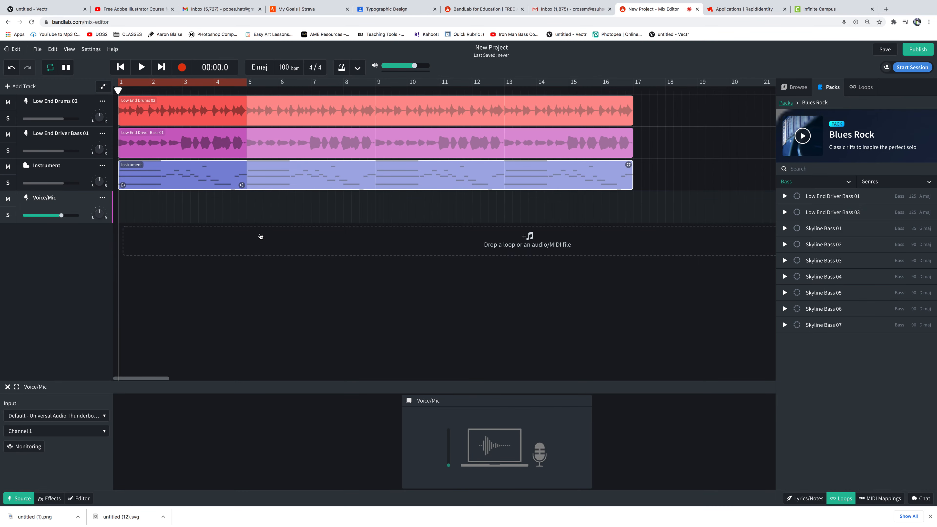
Record a test take over the first four bars of the Voice/Mic track and delete the take.
{"action": "left_click", "coordinate": [183, 68]}
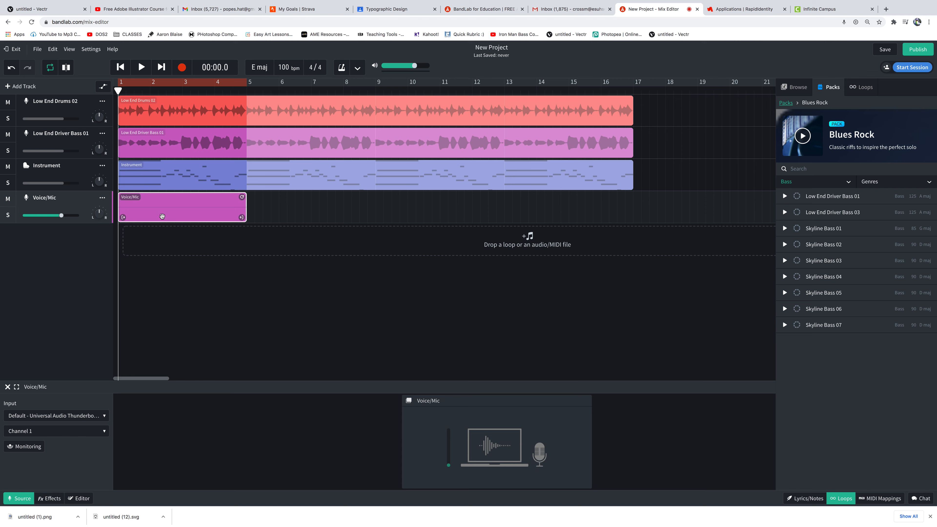
{"action": "key", "text": "Delete"}
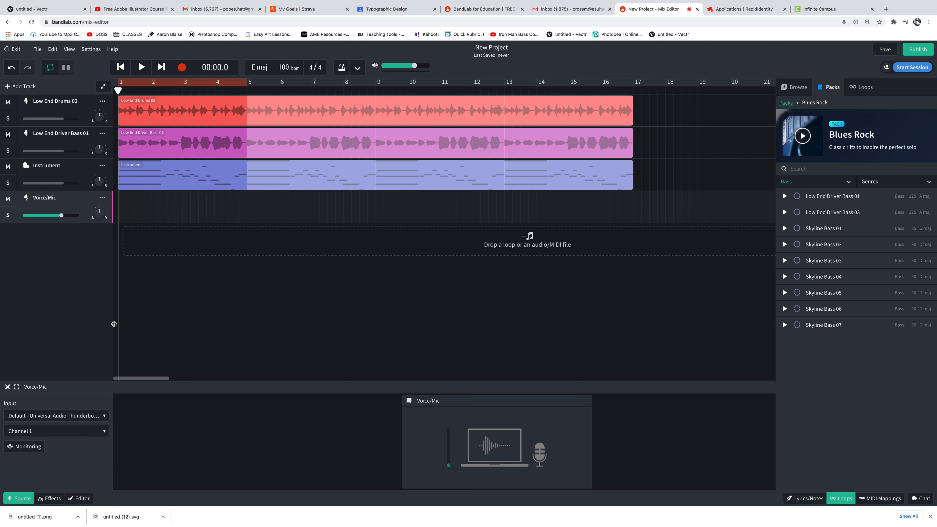
Set the Voice/Mic input to iMac Pro Microphone (Built-in) and record a new take over the first four bars.
{"action": "left_click", "coordinate": [53, 417]}
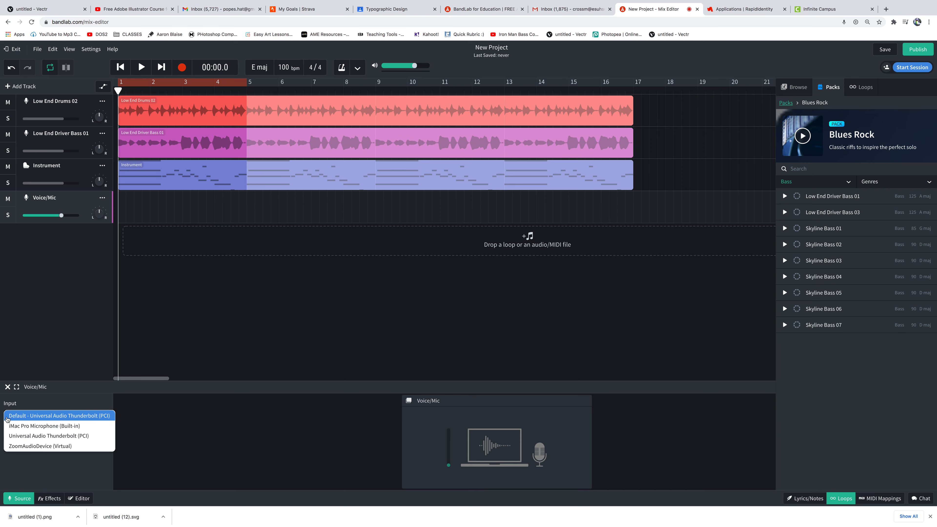
{"action": "left_click", "coordinate": [51, 427]}
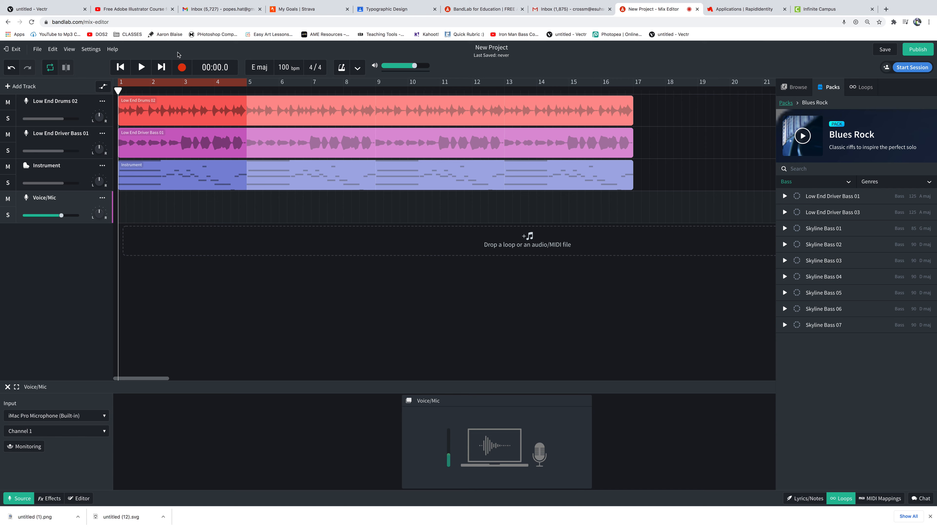
{"action": "left_click", "coordinate": [182, 68]}
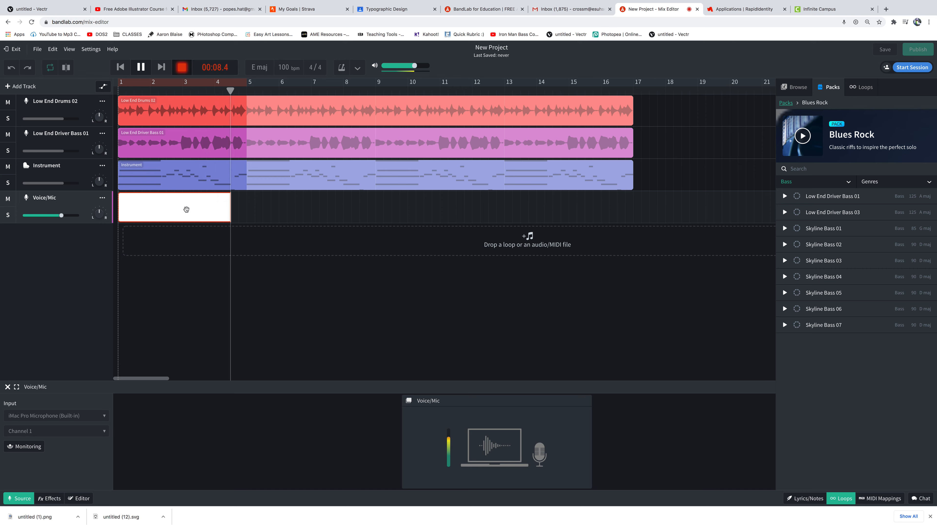
{"action": "key", "text": "space"}
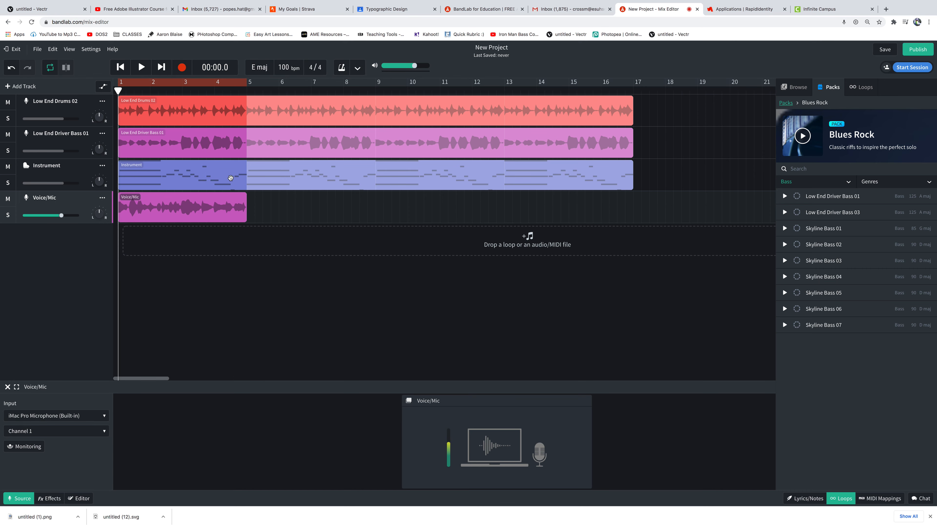
Play back the Voice/Mic take, open its clip in the editor and listen to it from the beginning.
{"action": "key", "text": "space"}
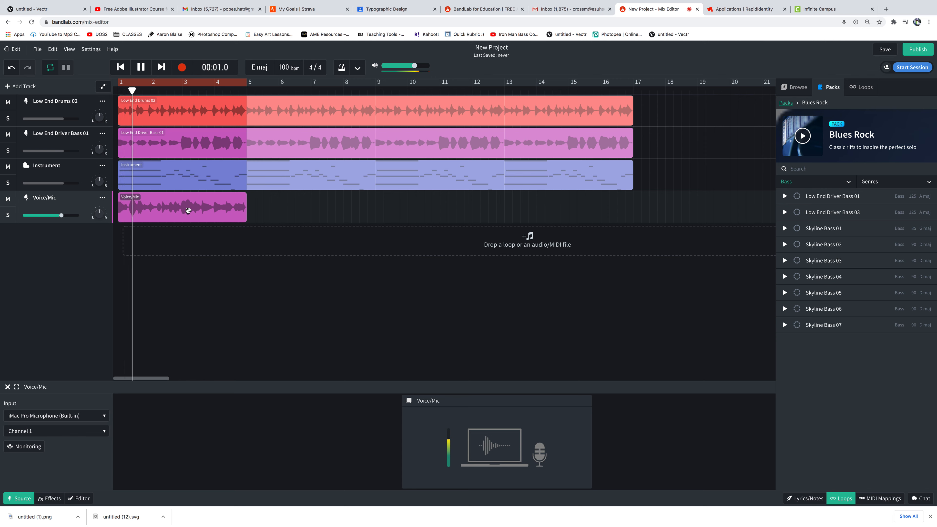
{"action": "left_click", "coordinate": [165, 213]}
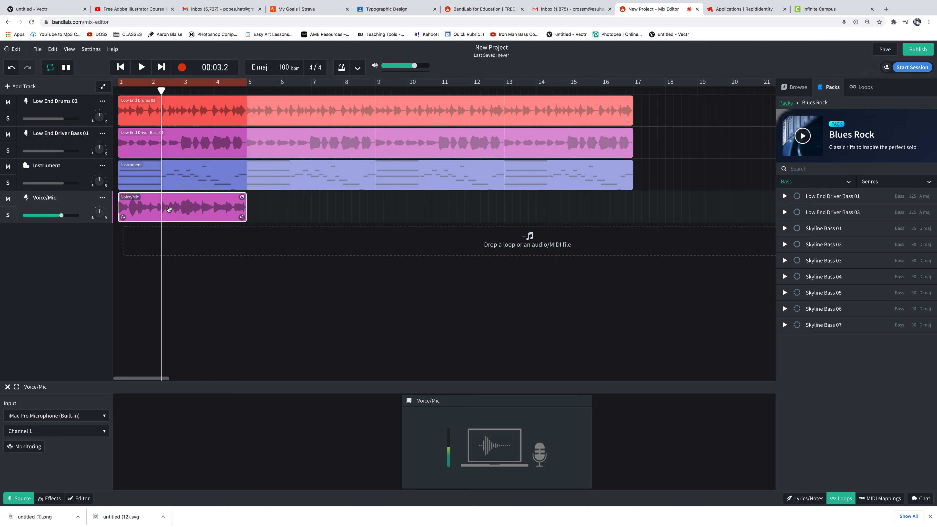
{"action": "double_click", "coordinate": [168, 209]}
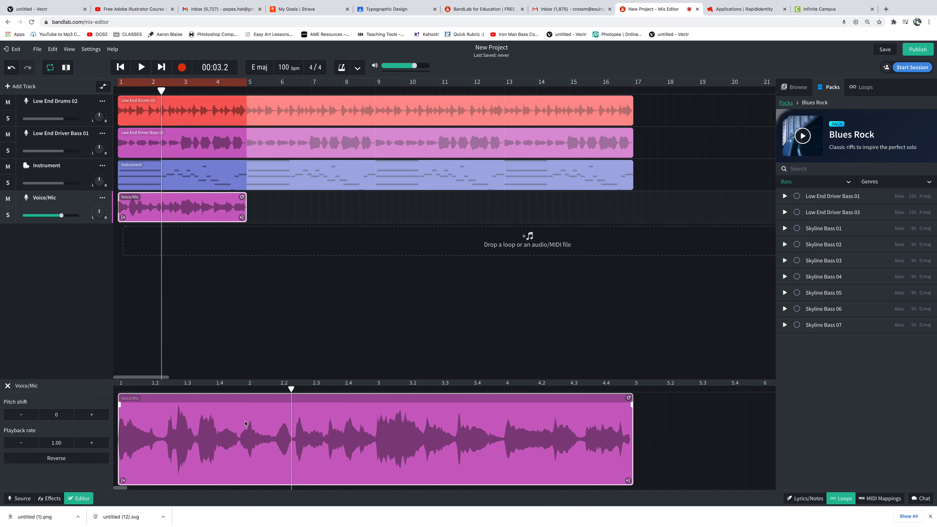
{"action": "left_click_drag", "start_coordinate": [292, 391], "coordinate": [118, 391]}
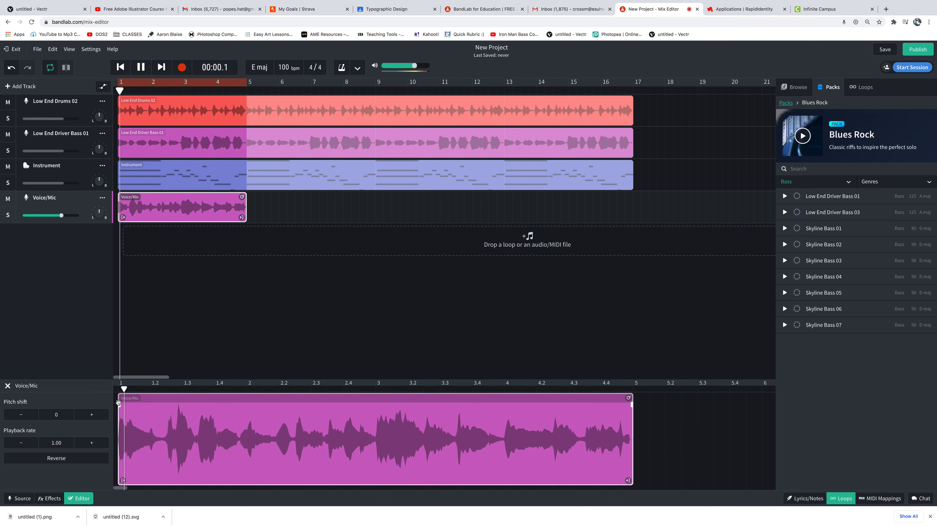
{"action": "key", "text": "space"}
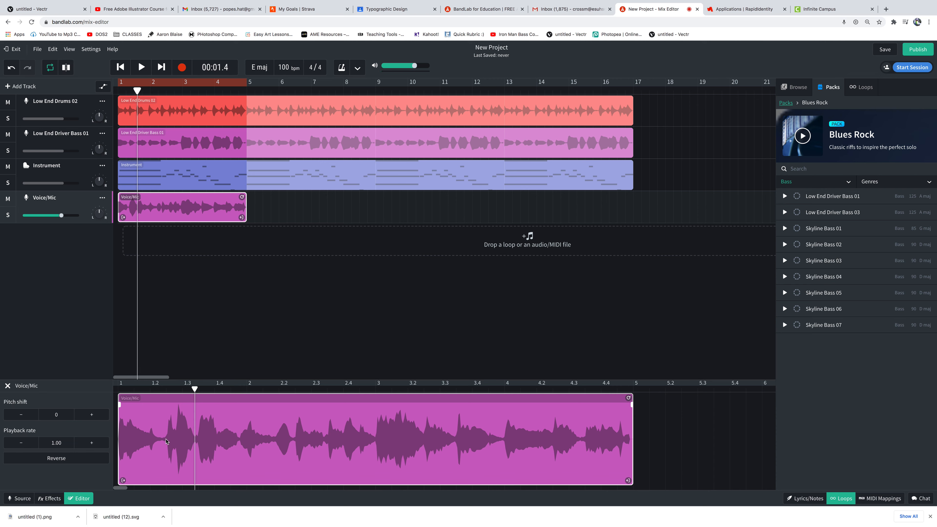
Trim the start of the Voice/Mic clip to about beat 1.2, add a short fade-in and play it back.
{"action": "left_click_drag", "start_coordinate": [122, 480], "coordinate": [168, 480]}
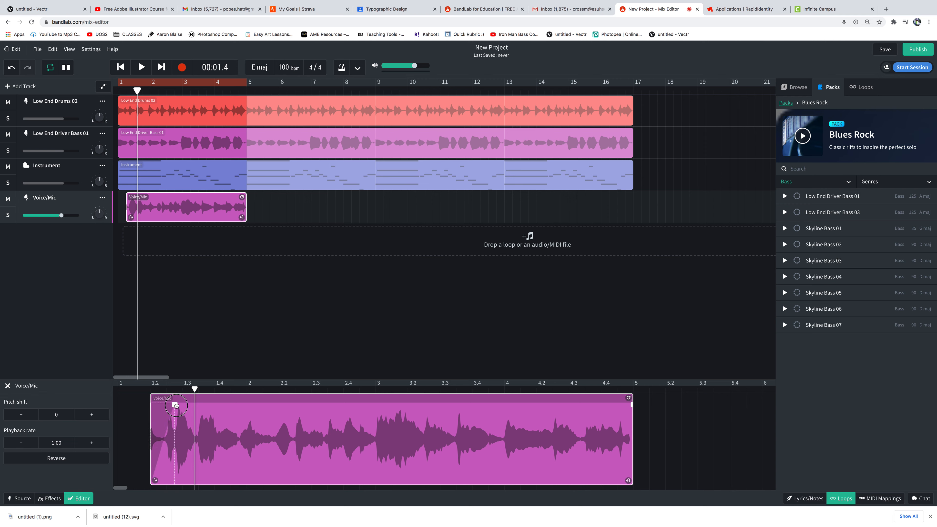
{"action": "left_click_drag", "start_coordinate": [195, 388], "coordinate": [122, 388]}
{"action": "key", "text": "space"}
{"action": "key", "text": "space"}
{"action": "left_click_drag", "start_coordinate": [212, 388], "coordinate": [123, 388]}
{"action": "key", "text": "space"}
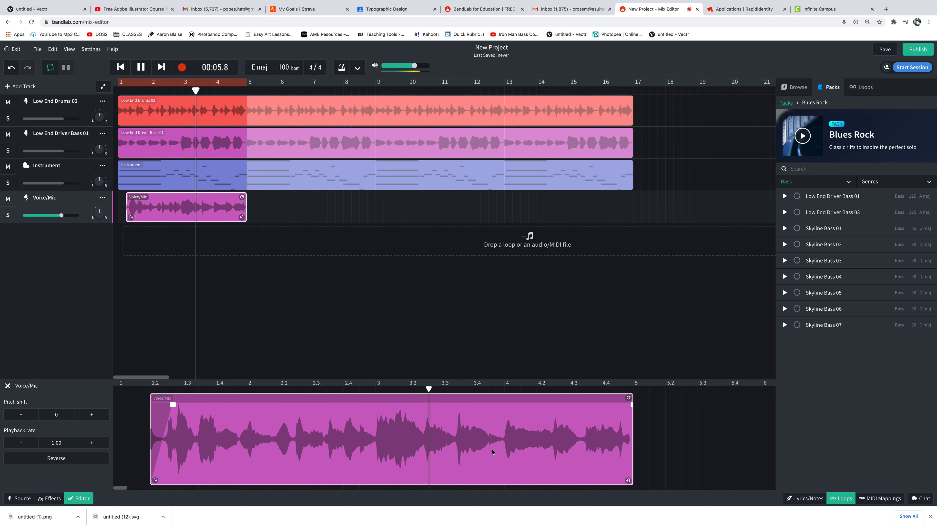
{"action": "key", "text": "space"}
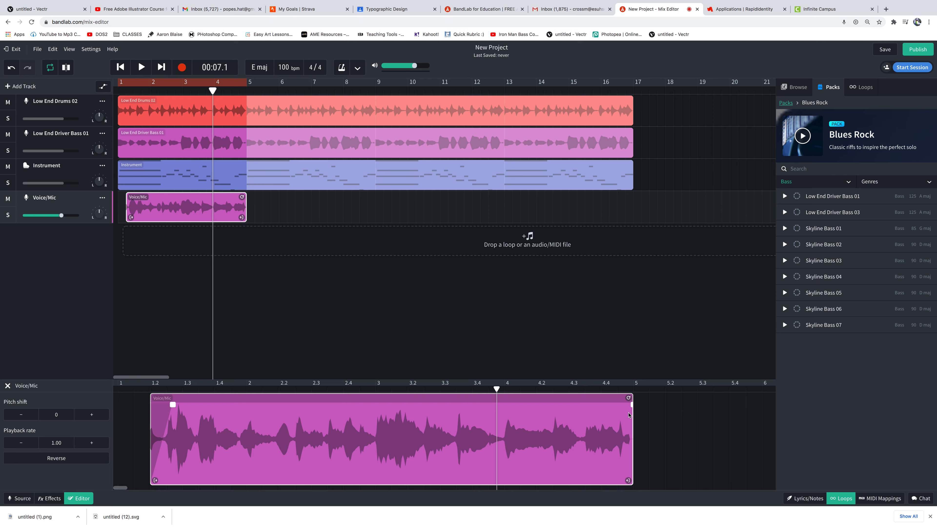
Trim the end of the Voice/Mic clip to about bar 4, add a short fade-out and play it back.
{"action": "left_click_drag", "start_coordinate": [627, 481], "coordinate": [504, 494]}
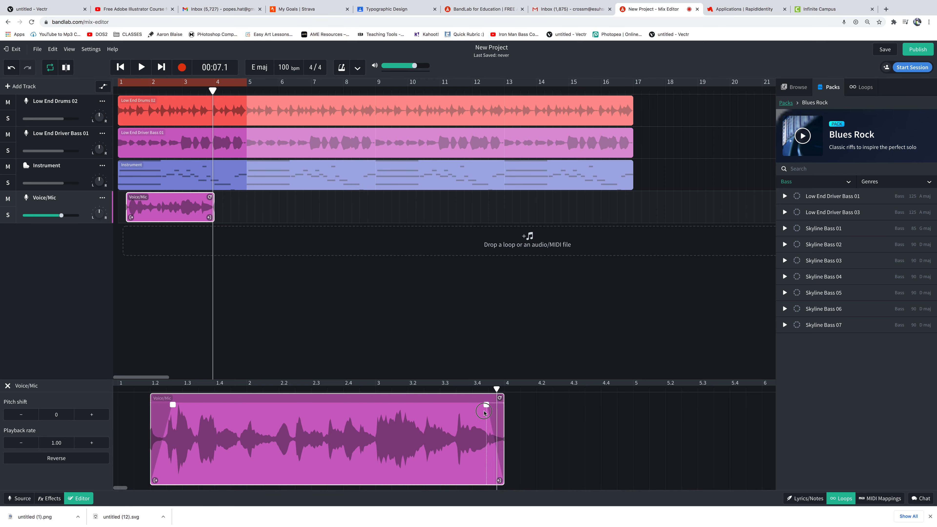
{"action": "left_click_drag", "start_coordinate": [496, 389], "coordinate": [134, 389]}
{"action": "key", "text": "space"}
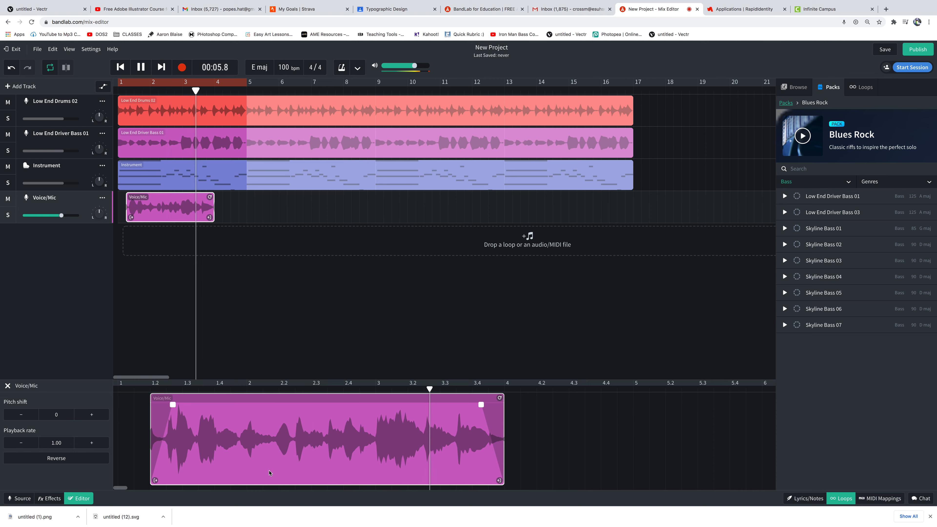
{"action": "key", "text": "space"}
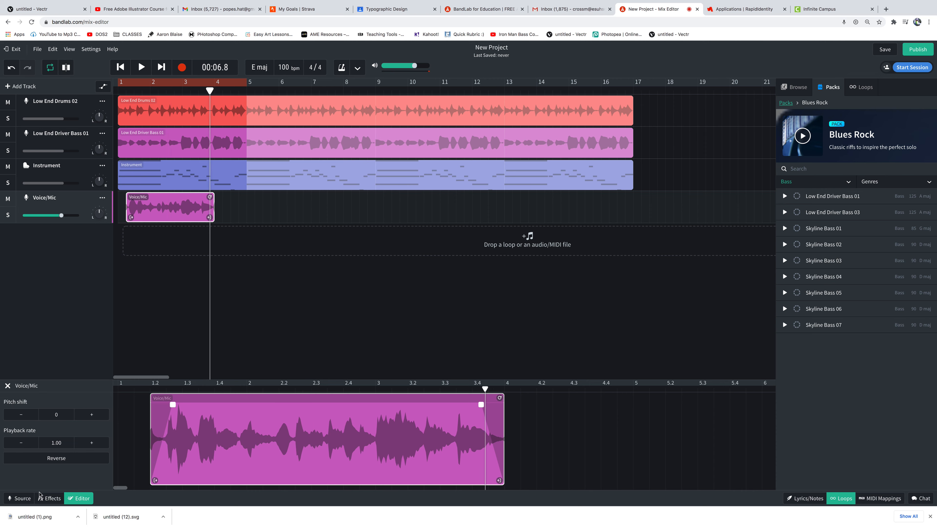
Try the Large Hall effects preset on the Voice/Mic track and listen to it during playback.
{"action": "left_click", "coordinate": [53, 498]}
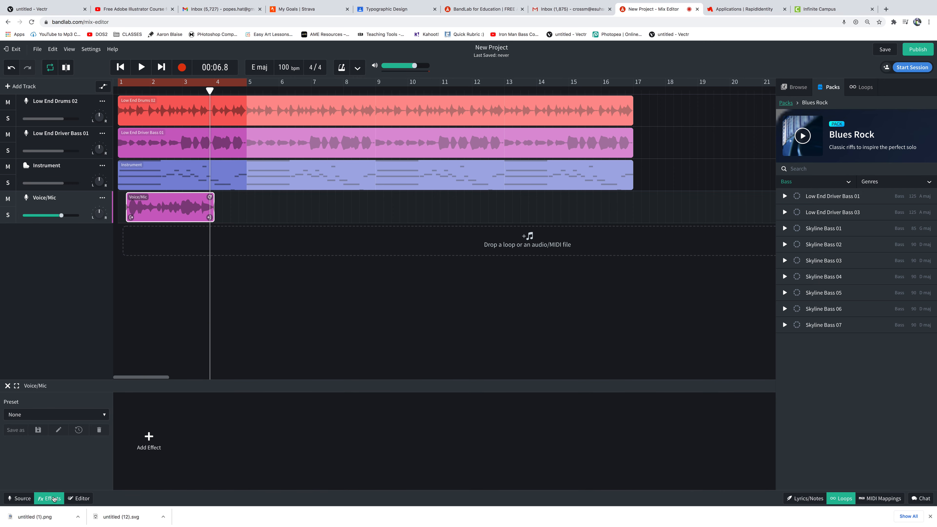
{"action": "left_click", "coordinate": [99, 415]}
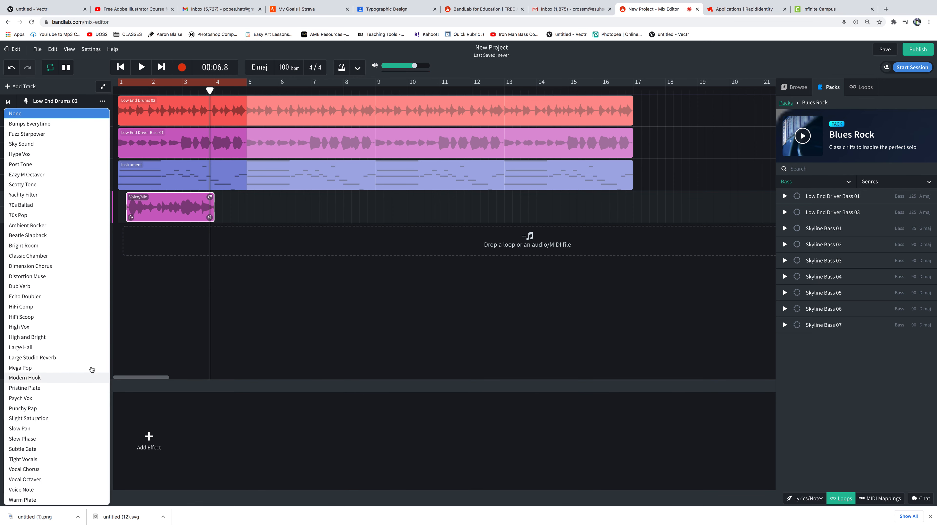
{"action": "left_click", "coordinate": [31, 347]}
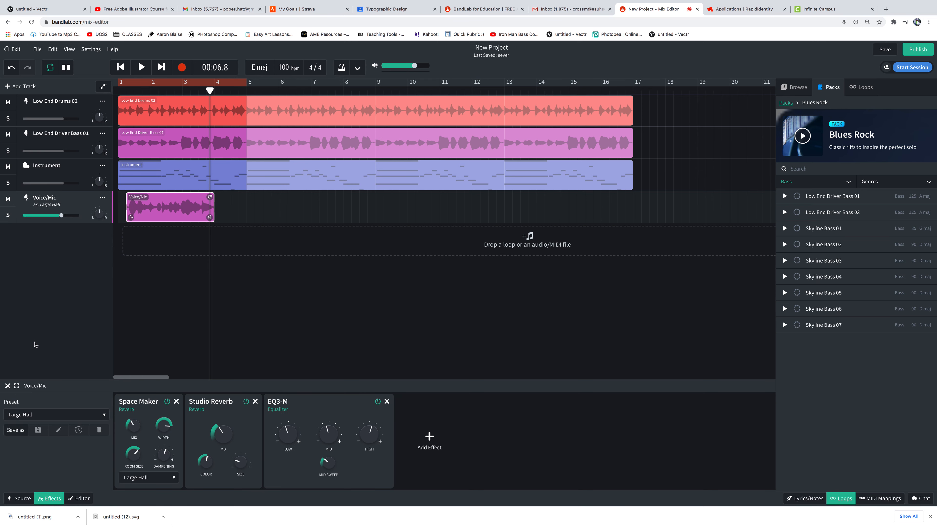
{"action": "key", "text": "space"}
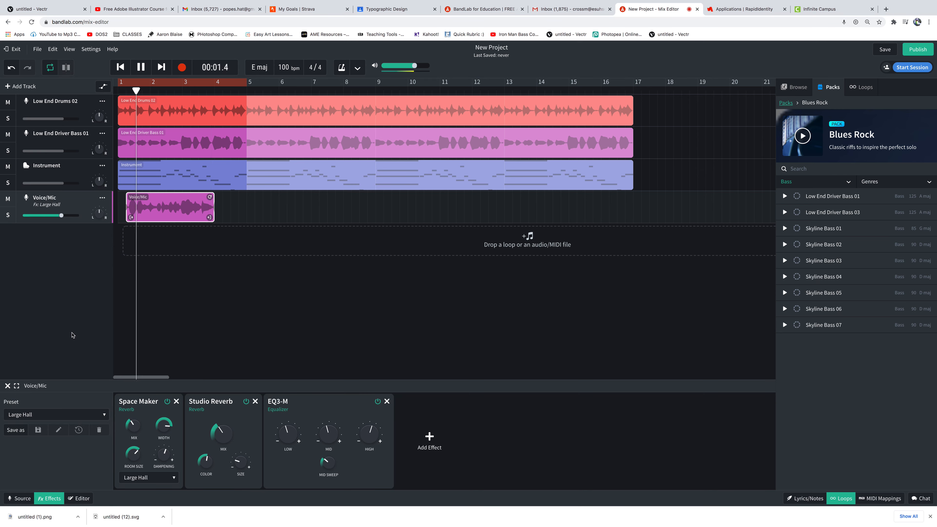
Apply the Fuzz Starpower effects preset to the Voice/Mic track and switch off its BL Driver distortion.
{"action": "left_click", "coordinate": [105, 414]}
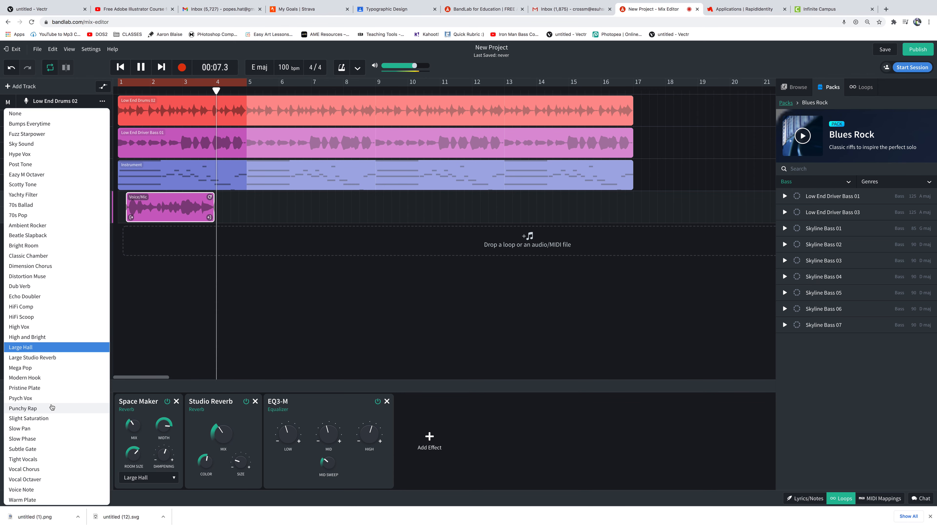
{"action": "left_click", "coordinate": [30, 136]}
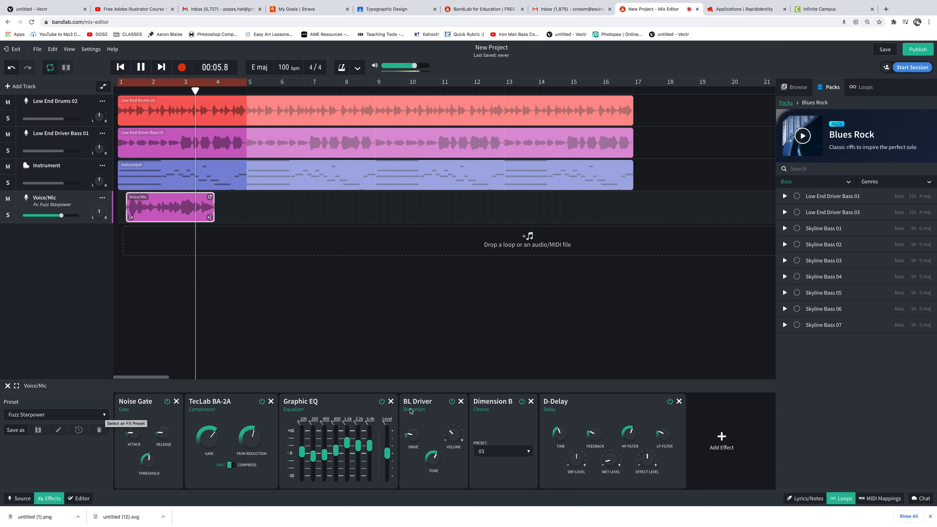
{"action": "left_click", "coordinate": [451, 401]}
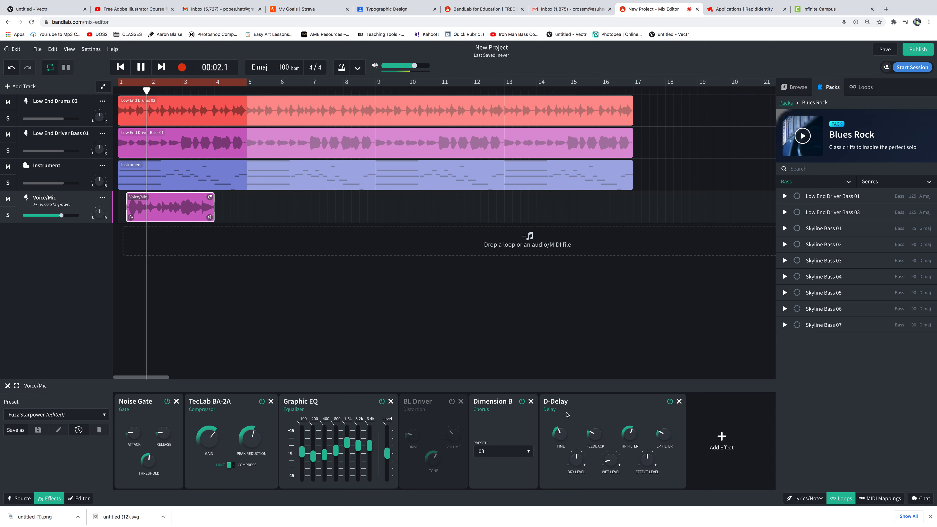
Raise the D-Delay effect's feedback to about 89 % and increase its wet level.
{"action": "mouse_move", "coordinate": [595, 447]}
{"action": "mouse_move", "coordinate": [611, 461]}
{"action": "left_mouse_down"}
{"action": "mouse_move", "coordinate": [606, 413]}
{"action": "mouse_move", "coordinate": [610, 458]}
{"action": "left_mouse_up"}
{"action": "mouse_move", "coordinate": [594, 438]}
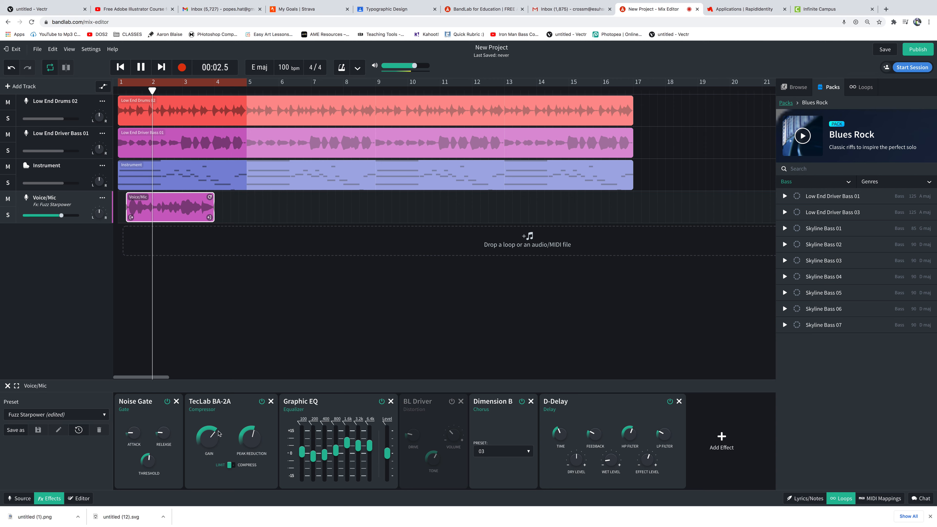
{"action": "left_click_drag", "start_coordinate": [595, 433], "coordinate": [585, 377]}
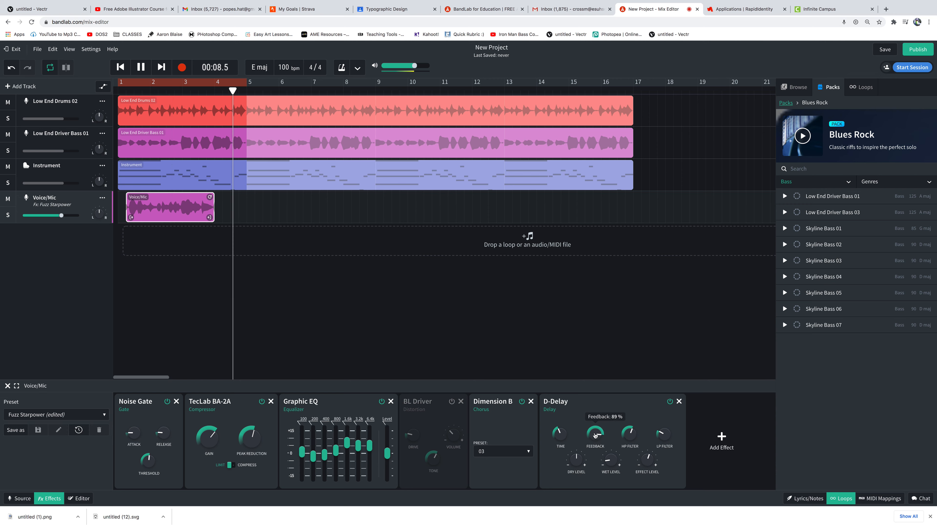
{"action": "left_click_drag", "start_coordinate": [610, 460], "coordinate": [609, 436]}
{"action": "mouse_move", "coordinate": [602, 440]}
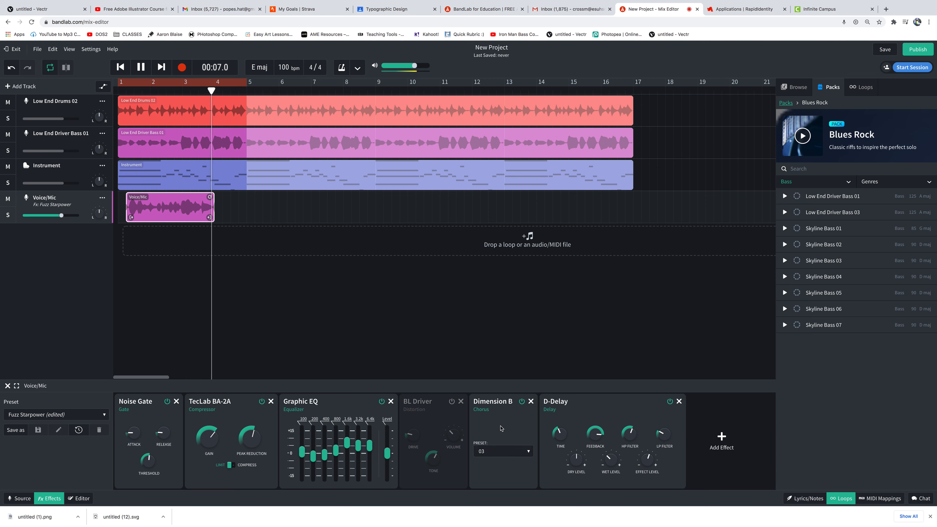
Set the Dimension B chorus preset to 04, and add a Studio Reverb to the effects chain with an adjusted mix.
{"action": "left_click", "coordinate": [528, 452]}
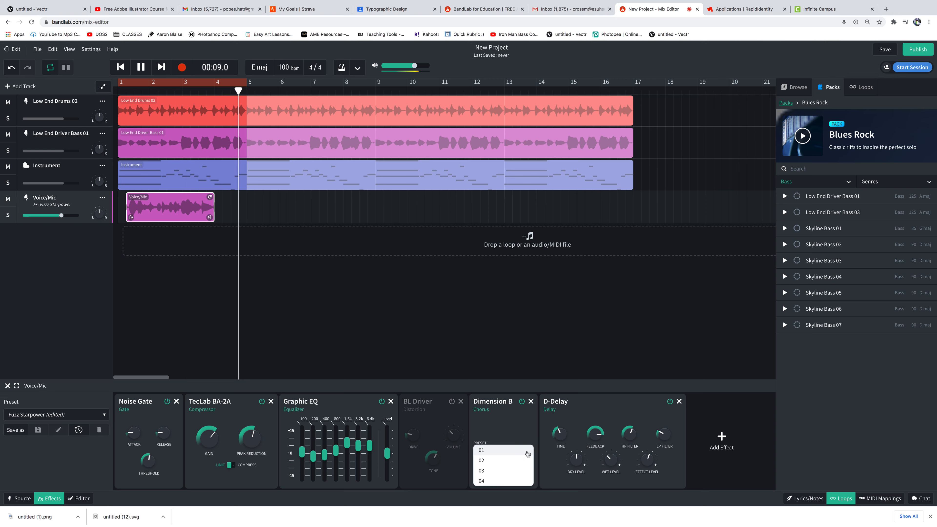
{"action": "left_click", "coordinate": [488, 482]}
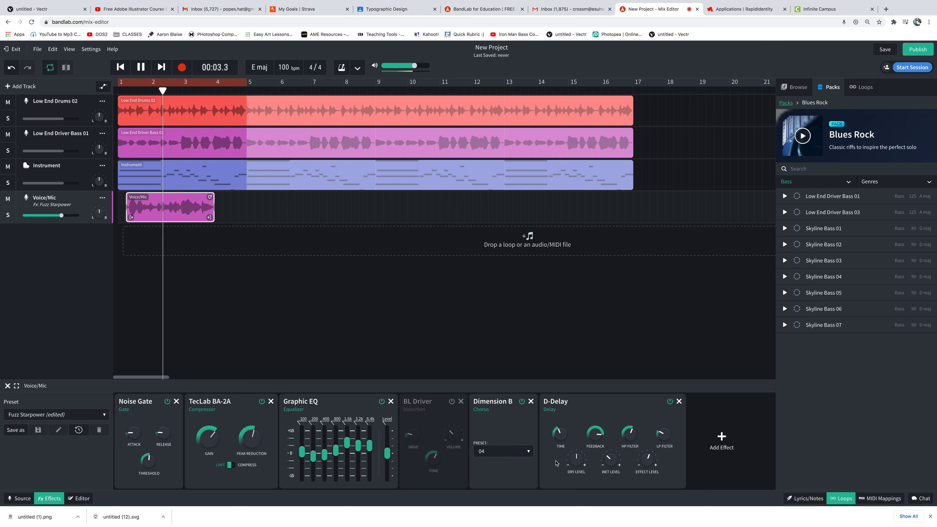
{"action": "left_click", "coordinate": [742, 438]}
{"action": "mouse_move", "coordinate": [724, 442]}
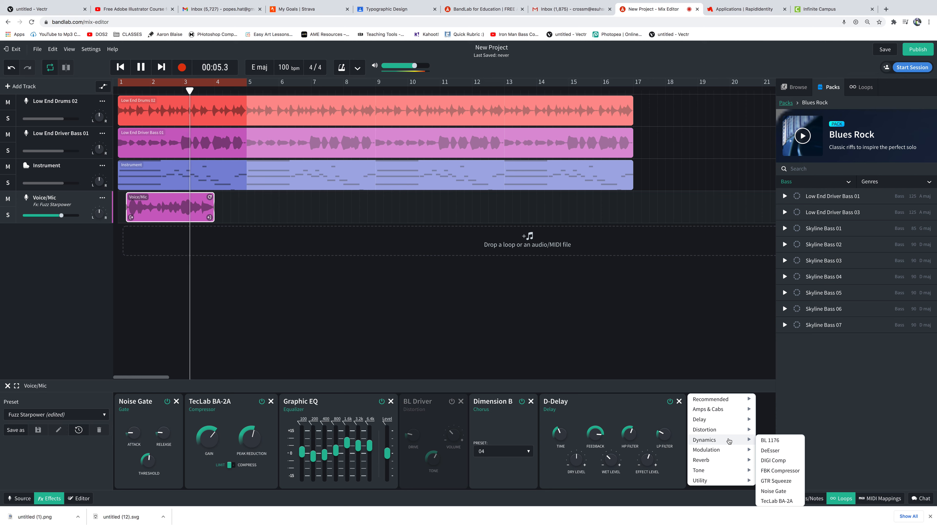
{"action": "mouse_move", "coordinate": [712, 460]}
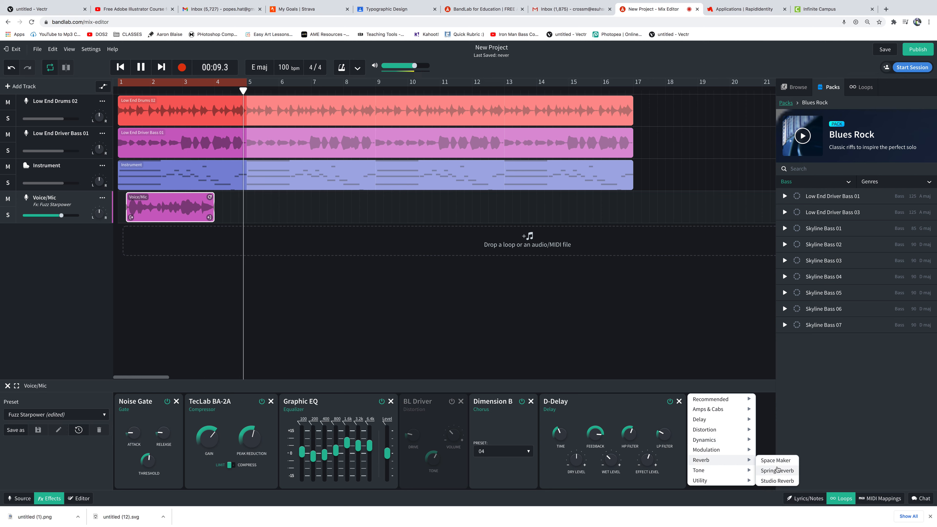
{"action": "left_click", "coordinate": [777, 480]}
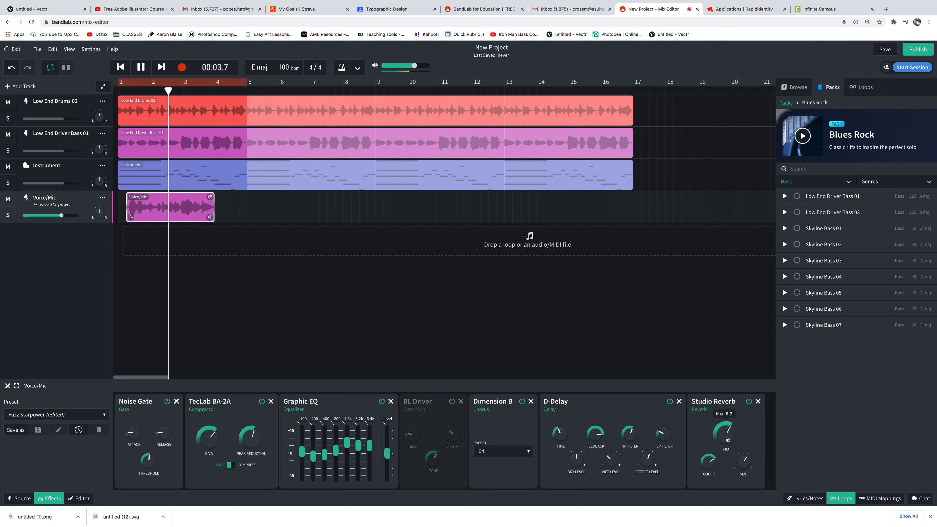
{"action": "mouse_move", "coordinate": [727, 439]}
{"action": "left_mouse_down"}
{"action": "mouse_move", "coordinate": [728, 370]}
{"action": "mouse_move", "coordinate": [729, 456]}
{"action": "left_mouse_up"}
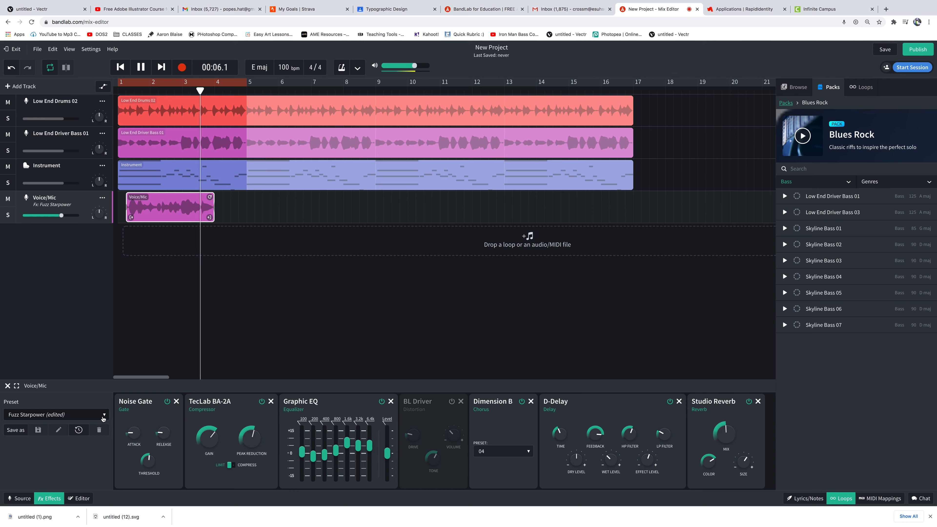
{"action": "left_click", "coordinate": [767, 460]}
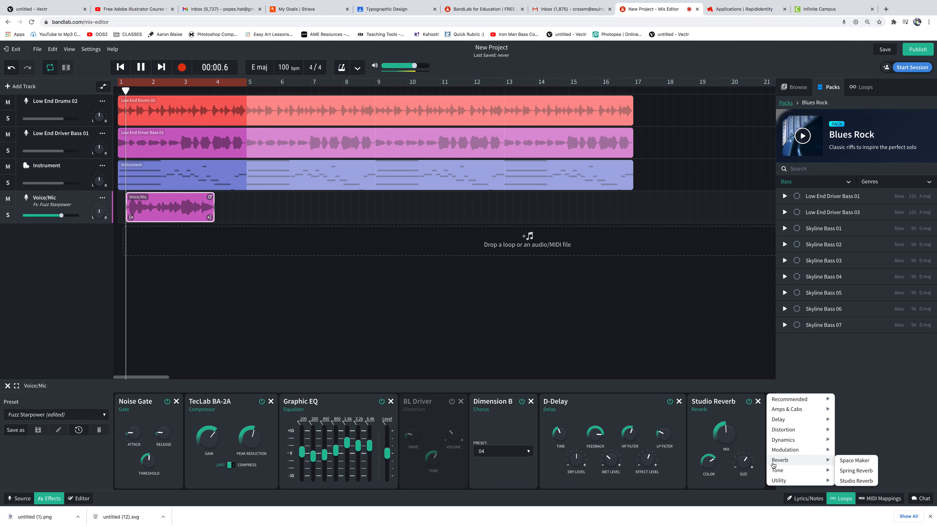
{"action": "mouse_move", "coordinate": [778, 473]}
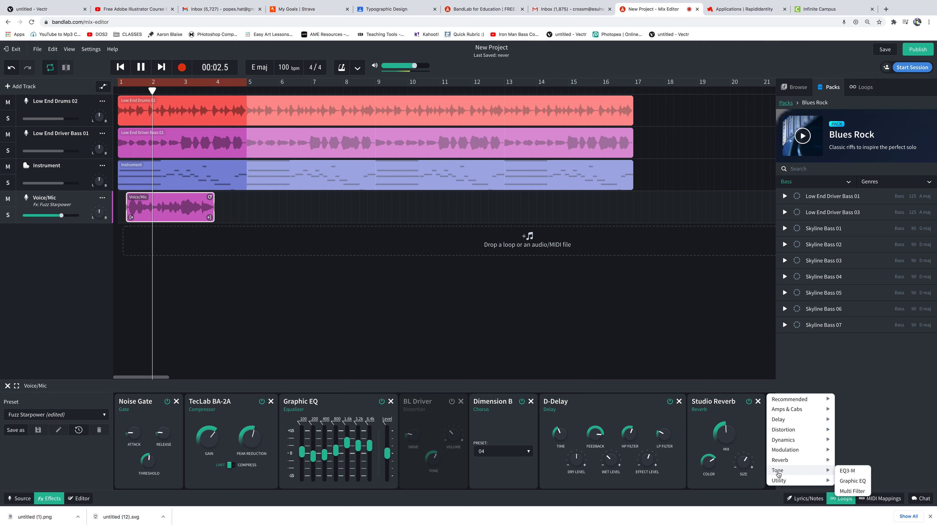
{"action": "mouse_move", "coordinate": [778, 455]}
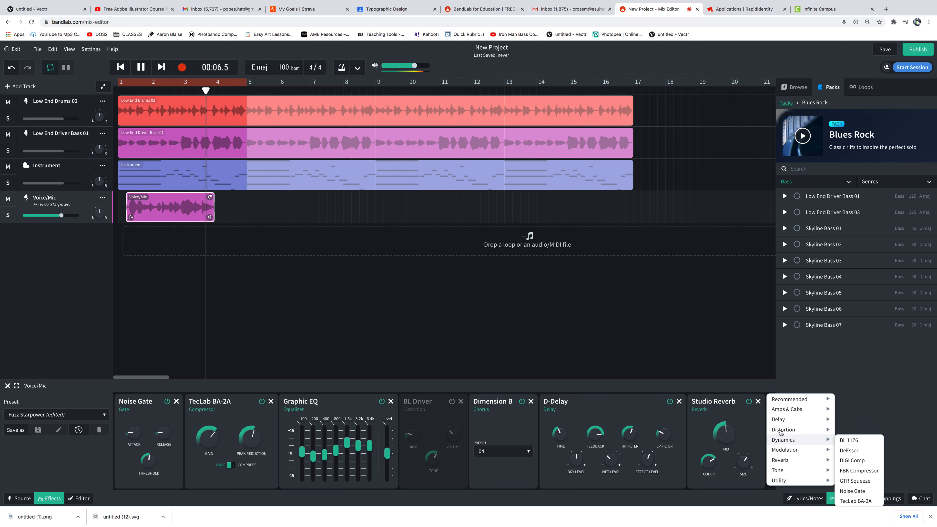
{"action": "mouse_move", "coordinate": [781, 431]}
{"action": "mouse_move", "coordinate": [778, 410]}
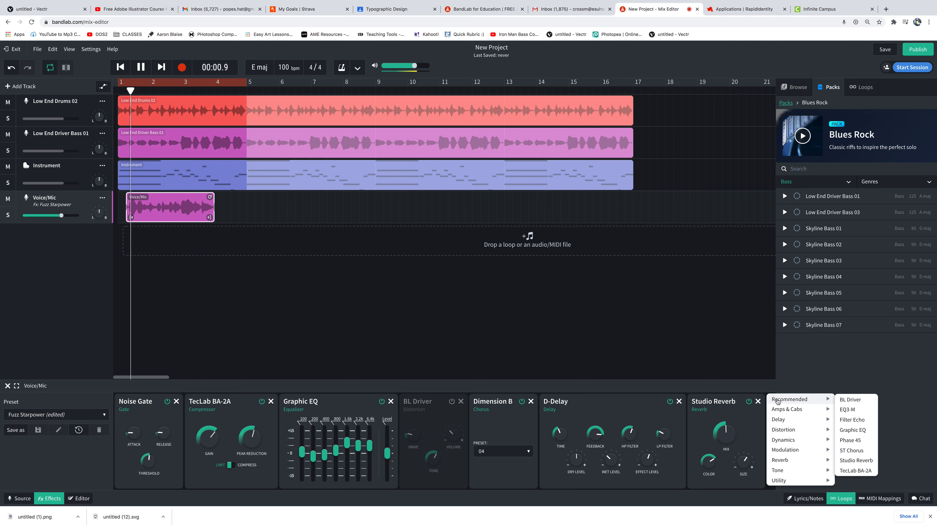
{"action": "left_click", "coordinate": [278, 272]}
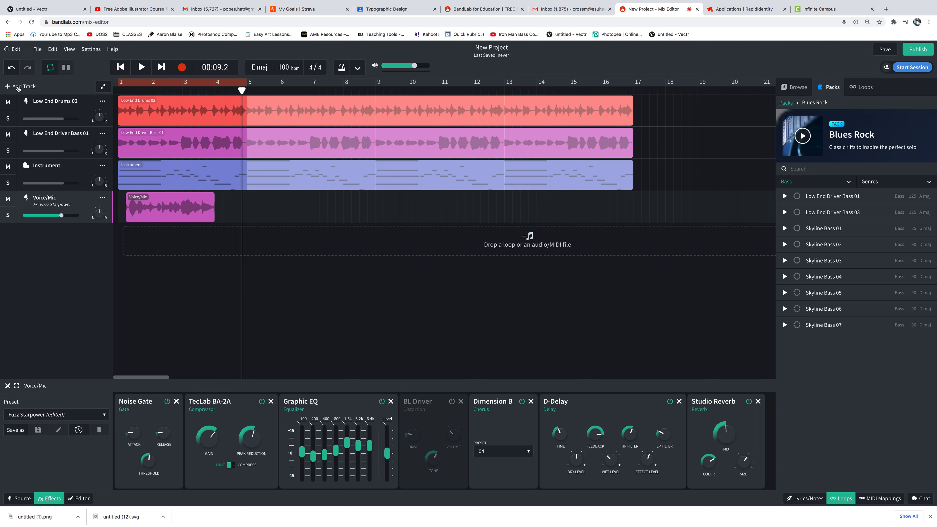
Add a second Instruments track and show its Grand Piano keyboard.
{"action": "left_click", "coordinate": [26, 88]}
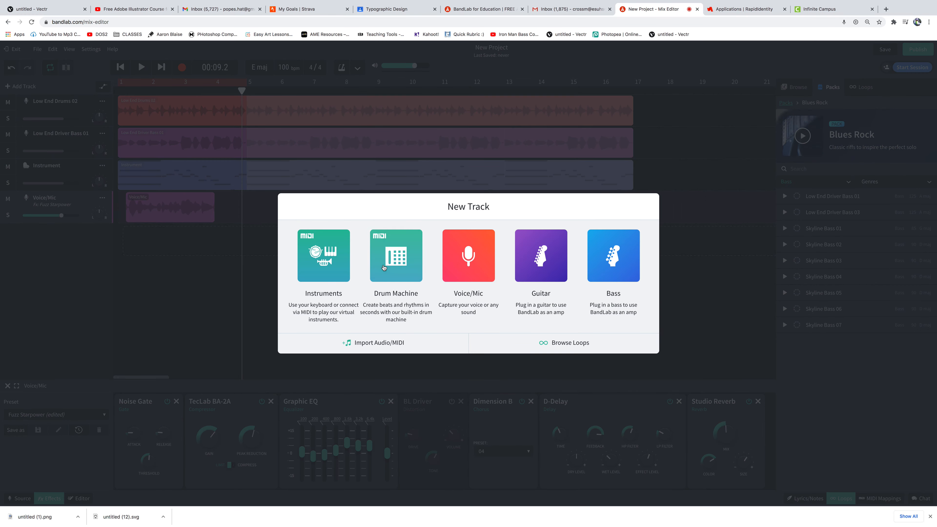
{"action": "left_click", "coordinate": [321, 256]}
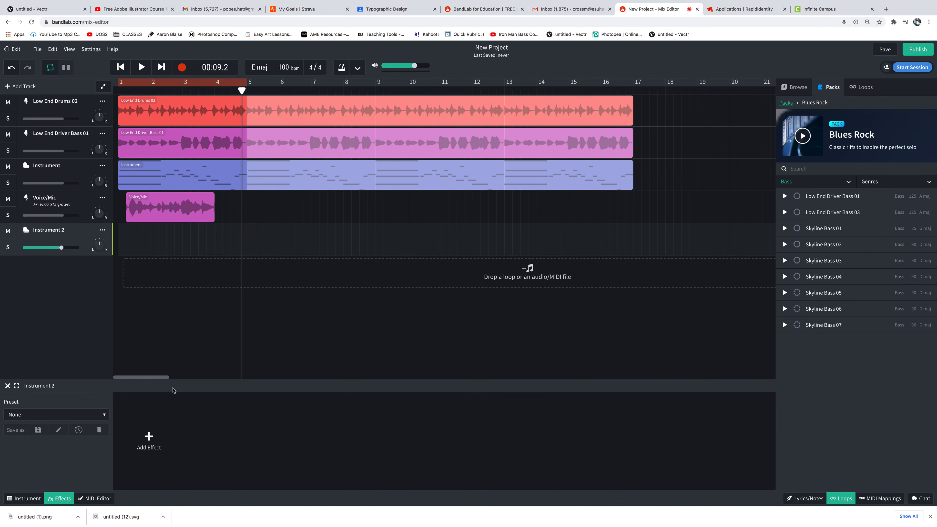
{"action": "left_click", "coordinate": [82, 415]}
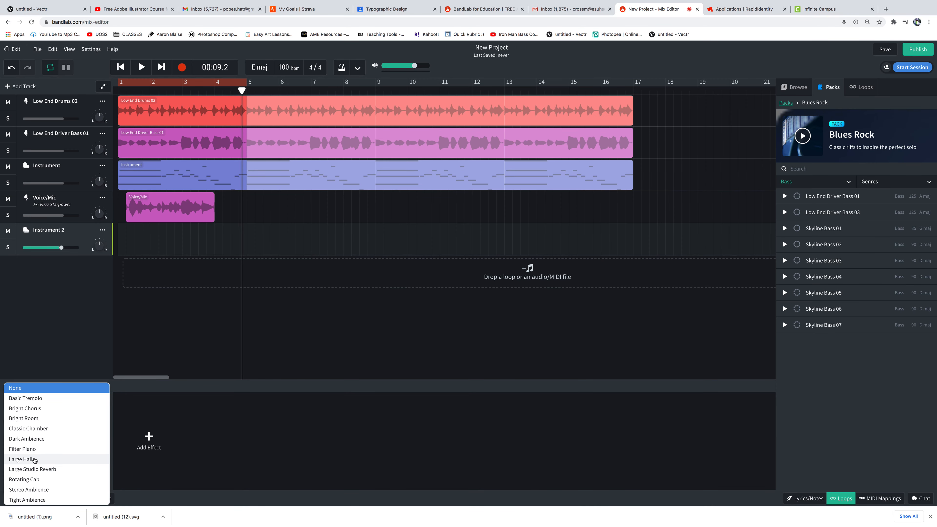
{"action": "left_click", "coordinate": [58, 336]}
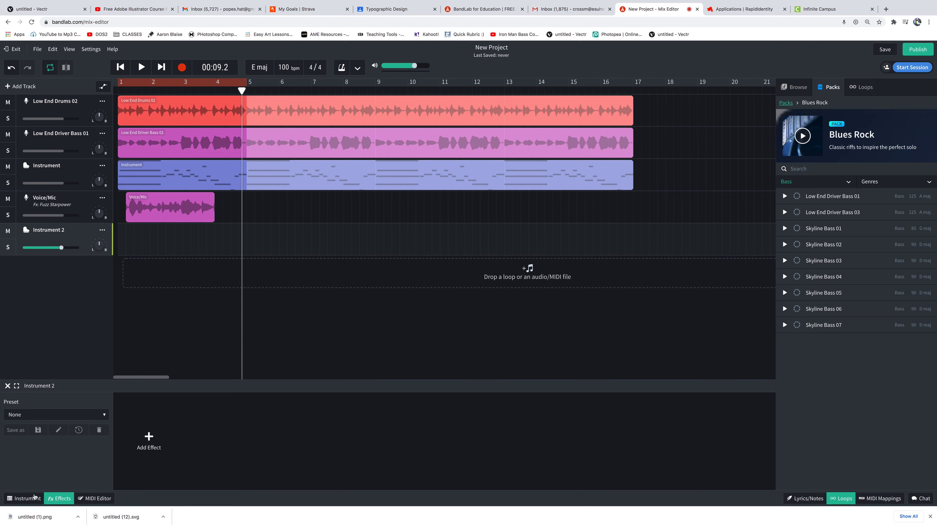
{"action": "left_click", "coordinate": [28, 499]}
Raise the Grand Piano keyboard to octave 4 and try out a few notes.
{"action": "left_click", "coordinate": [459, 451]}
{"action": "left_click", "coordinate": [564, 453]}
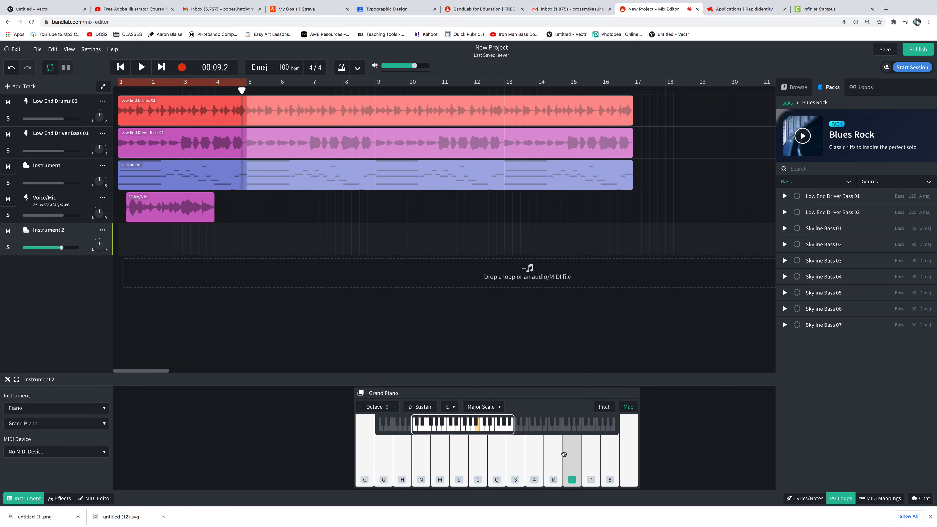
{"action": "left_click", "coordinate": [395, 407]}
{"action": "left_click", "coordinate": [395, 407]}
{"action": "left_click", "coordinate": [530, 458]}
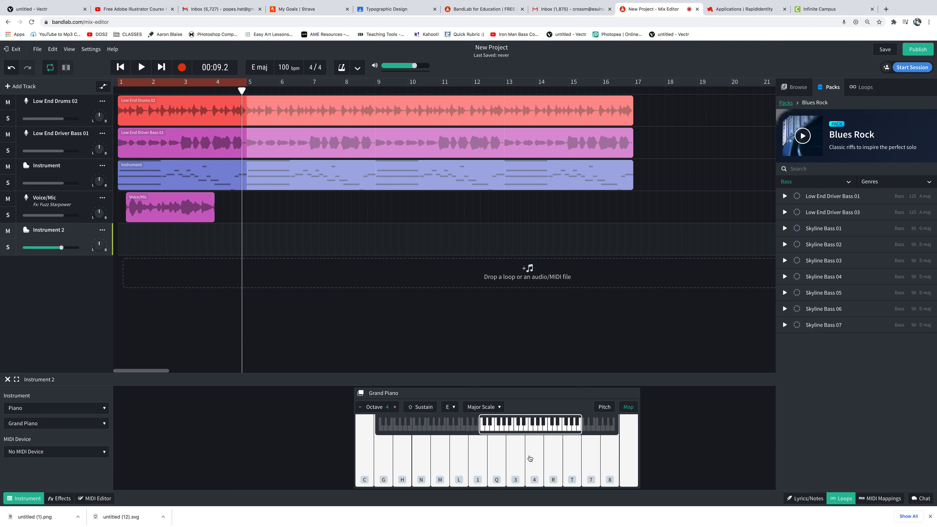
{"action": "left_click_drag", "start_coordinate": [560, 463], "coordinate": [530, 468]}
{"action": "left_click", "coordinate": [535, 471]}
Rehearse a rising and falling melody on the piano notes mapped to 3, 4, R and T without recording.
{"action": "key", "text": "r"}
{"action": "key", "text": "t"}
{"action": "key", "text": "r"}
{"action": "key", "text": "4"}
{"action": "key", "text": "3"}
{"action": "key", "text": "4"}
{"action": "key", "text": "r"}
{"action": "key", "text": "t"}
{"action": "key", "text": "r"}
{"action": "key", "text": "4"}
{"action": "key", "text": "3"}
{"action": "key", "text": "4"}
{"action": "key", "text": "r"}
{"action": "key", "text": "t"}
{"action": "key", "text": "r"}
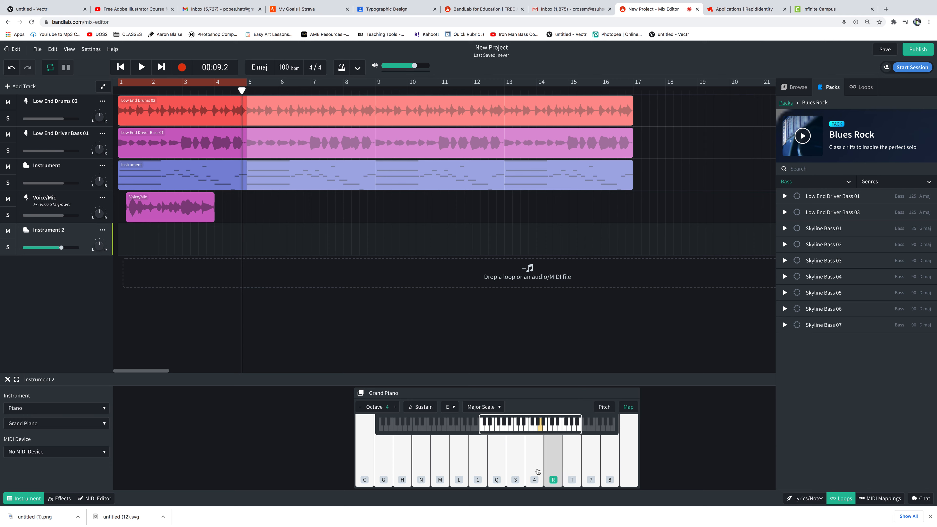
{"action": "key", "text": "4"}
{"action": "key", "text": "3"}
{"action": "key", "text": "4"}
{"action": "key", "text": "r"}
{"action": "key", "text": "t"}
{"action": "key", "text": "r"}
{"action": "key", "text": "4"}
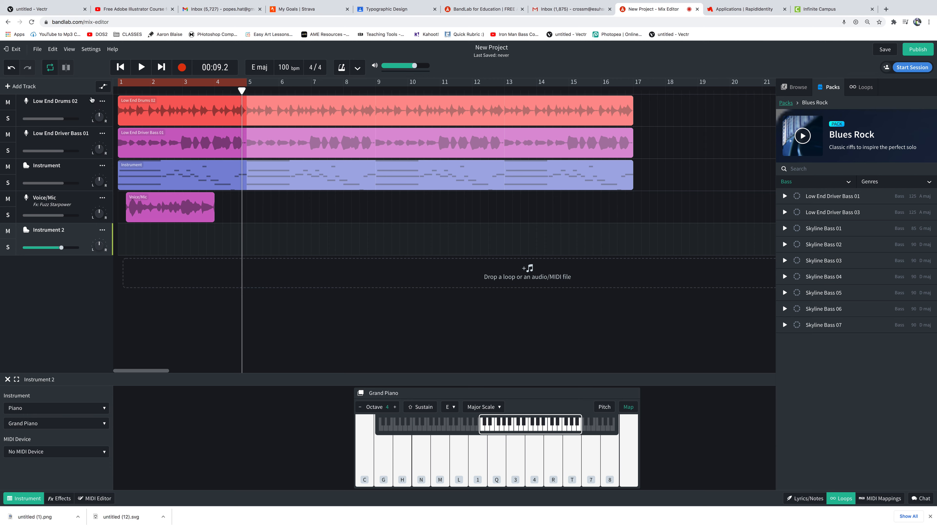
Record a four-bar Grand Piano part on Instrument 2 from the song start, mostly repeating the note mapped to 4.
{"action": "left_click_drag", "start_coordinate": [241, 92], "coordinate": [76, 96]}
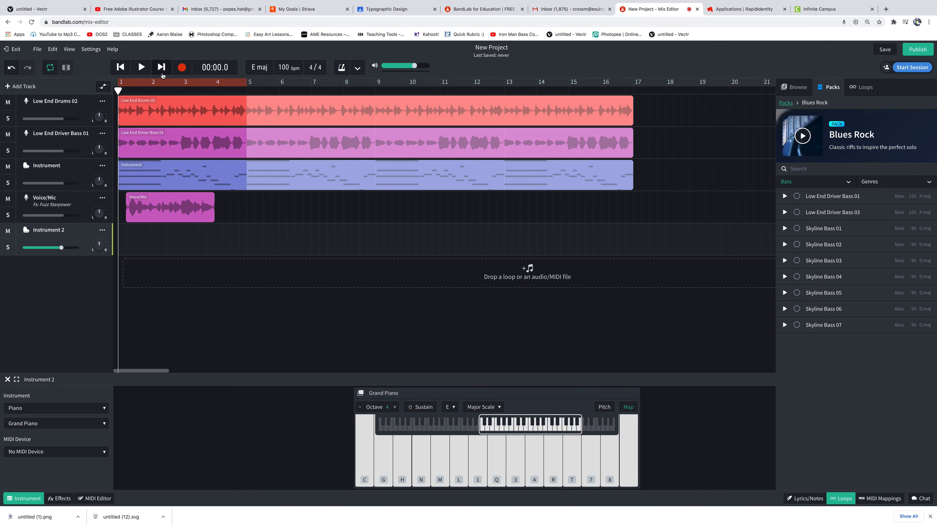
{"action": "left_click", "coordinate": [182, 68]}
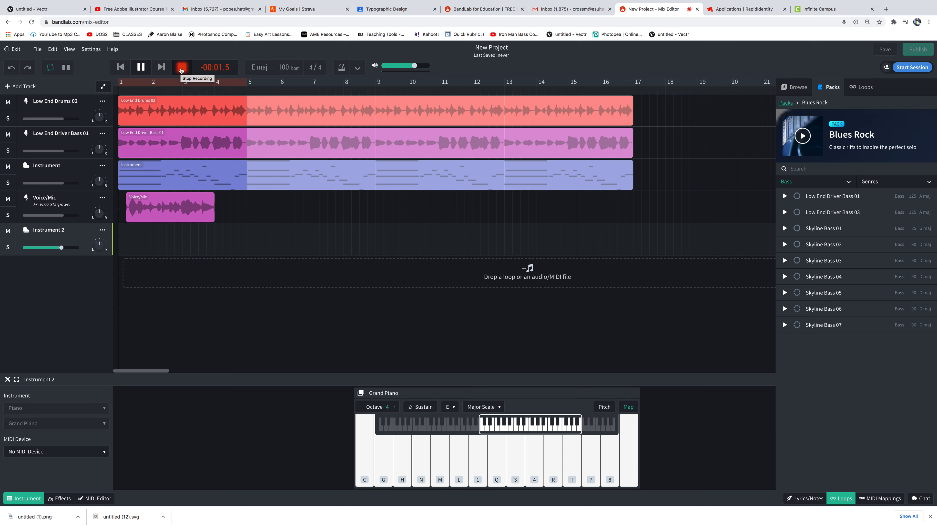
{"action": "key", "text": "4"}
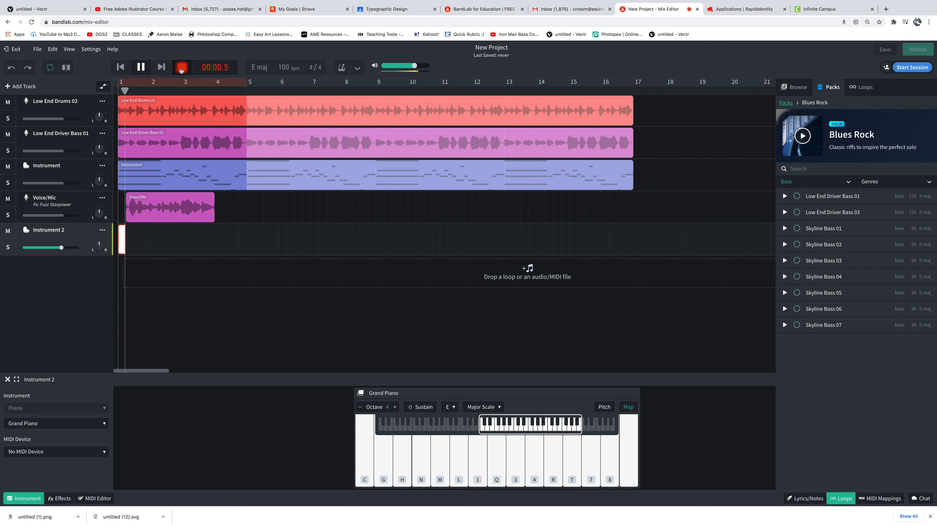
{"action": "key", "text": "4"}
{"action": "key", "text": "4"}
{"action": "key", "text": "4"}
{"action": "key", "text": "r"}
{"action": "key", "text": "t"}
{"action": "key", "text": "4"}
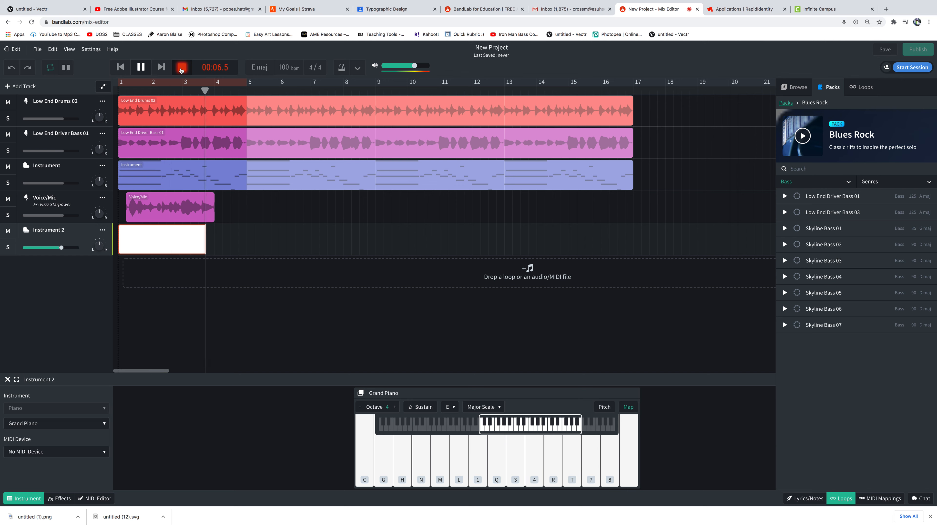
{"action": "key", "text": "4"}
{"action": "key", "text": "4"}
{"action": "left_click", "coordinate": [181, 70]}
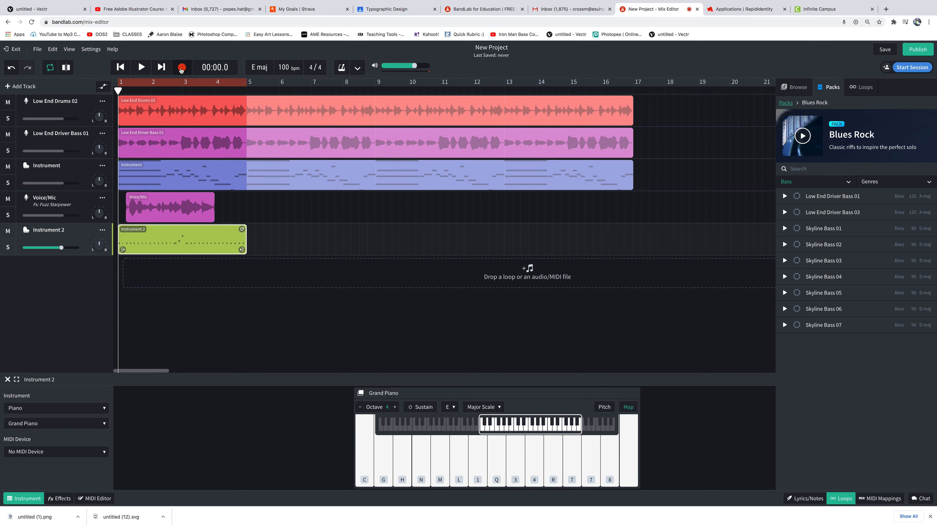
Quantize all notes of the Instrument 2 region to 1/16 in the MIDI Editor and play the result.
{"action": "double_click", "coordinate": [175, 241]}
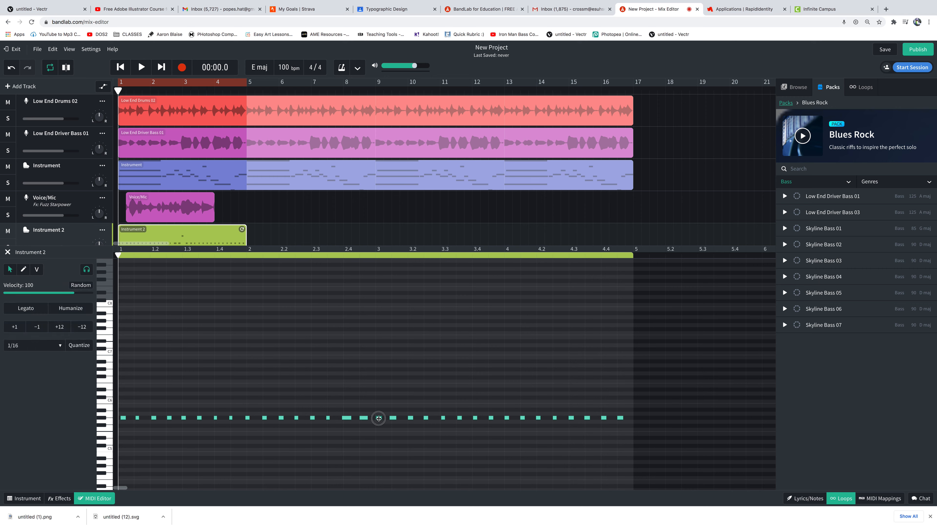
{"action": "left_click_drag", "start_coordinate": [629, 399], "coordinate": [55, 435]}
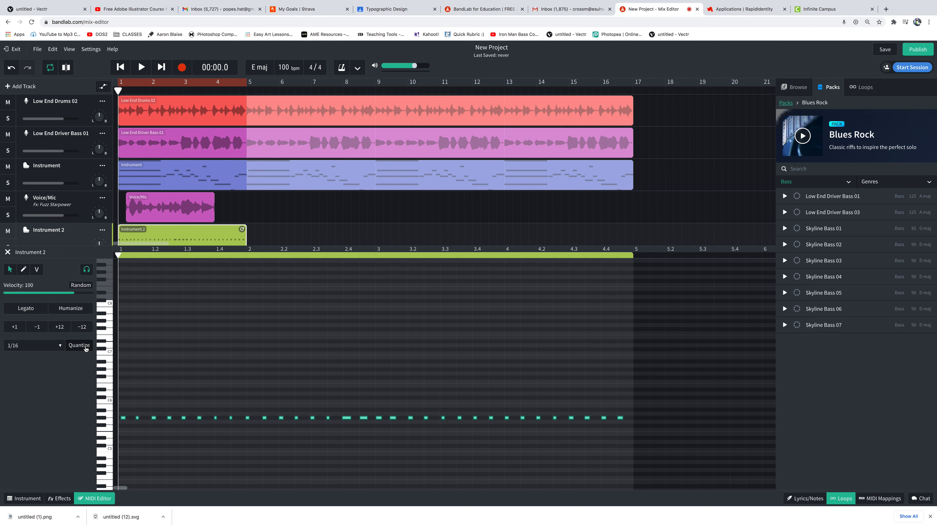
{"action": "key", "text": "space"}
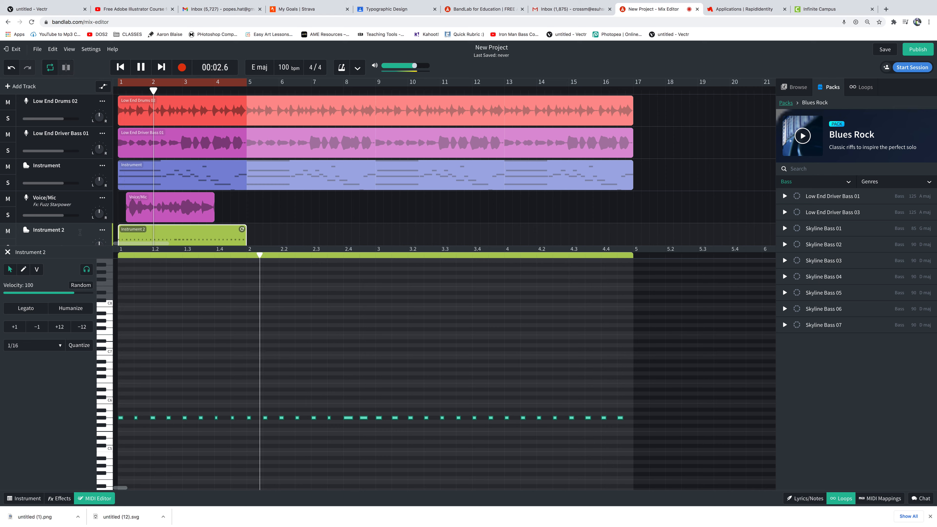
Lower the Instrument 2 track volume to about -11.2 dB and the Voice/Mic track volume to about -7.6 dB.
{"action": "scroll", "coordinate": [84, 238], "scroll_direction": "down", "scroll_amount": 2}
{"action": "mouse_move", "coordinate": [59, 202]}
{"action": "left_mouse_down"}
{"action": "mouse_move", "coordinate": [34, 205]}
{"action": "mouse_move", "coordinate": [44, 205]}
{"action": "left_mouse_up"}
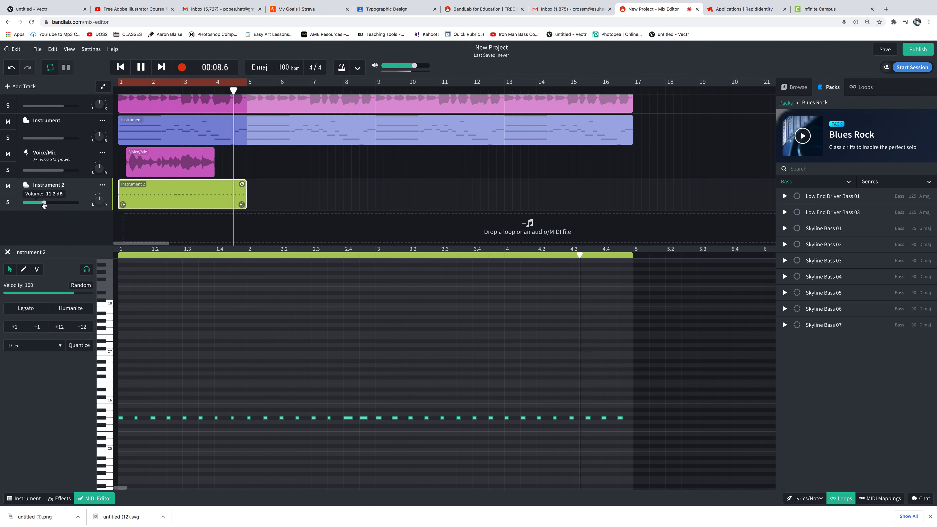
{"action": "left_click", "coordinate": [60, 498]}
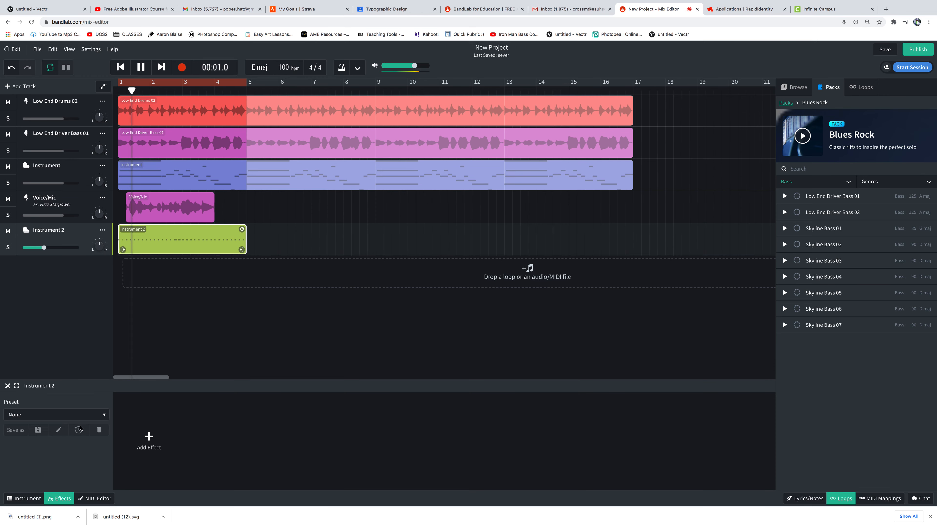
{"action": "left_click", "coordinate": [79, 415]}
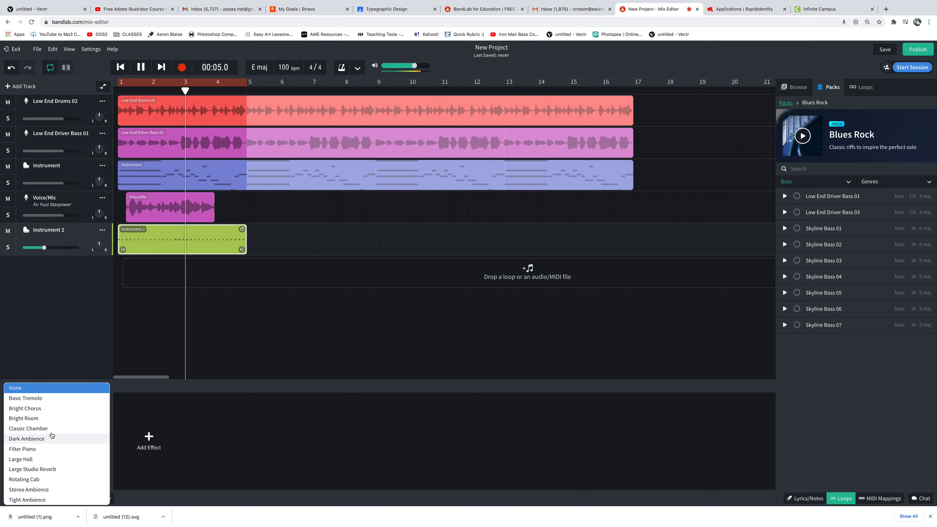
{"action": "left_click", "coordinate": [60, 216]}
{"action": "left_click_drag", "start_coordinate": [59, 215], "coordinate": [49, 216]}
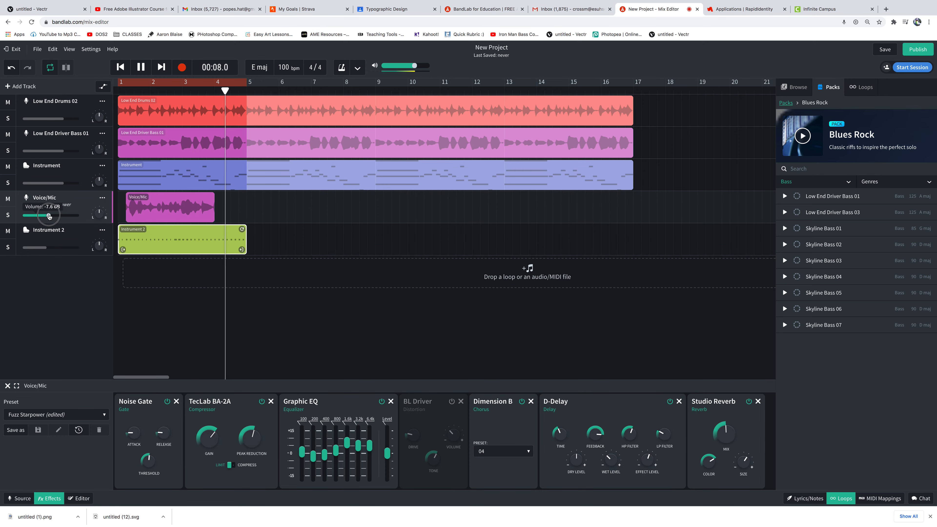
{"action": "left_click", "coordinate": [106, 415]}
{"action": "left_click", "coordinate": [118, 257]}
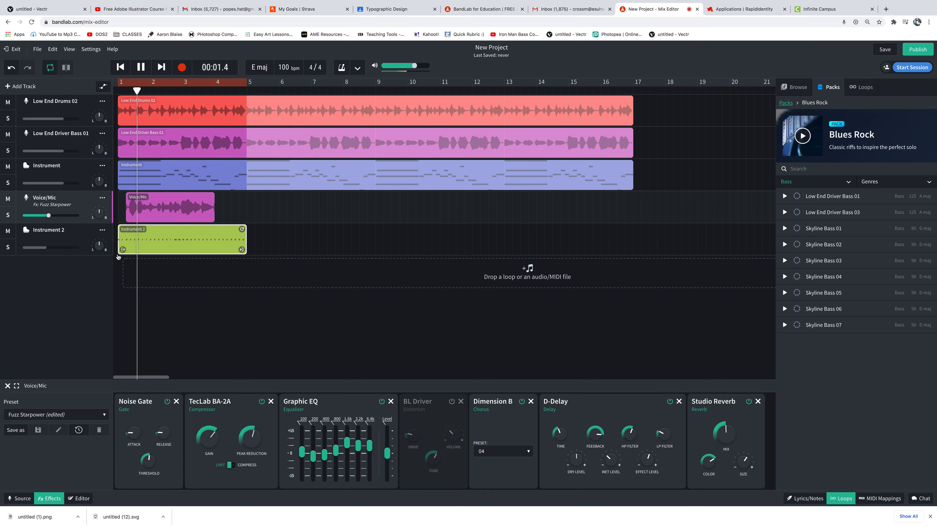
{"action": "left_click", "coordinate": [118, 257]}
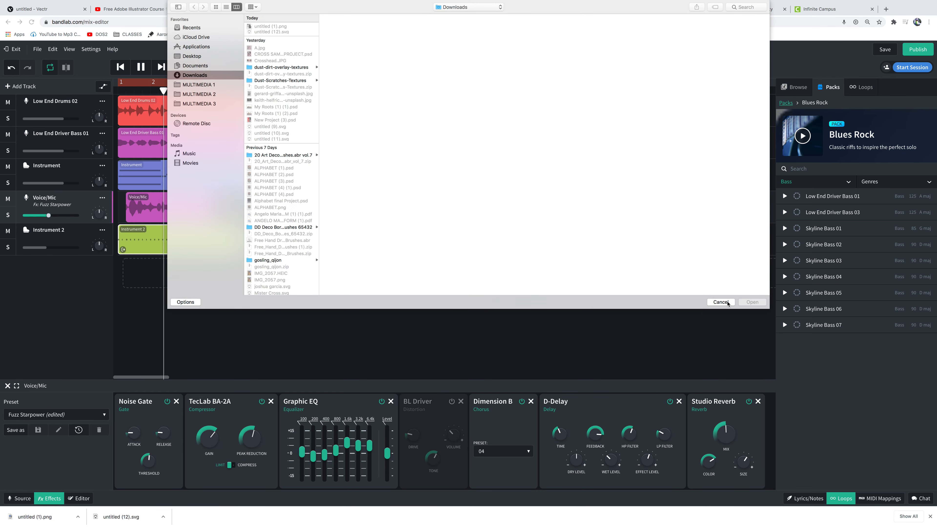
{"action": "left_click", "coordinate": [720, 302]}
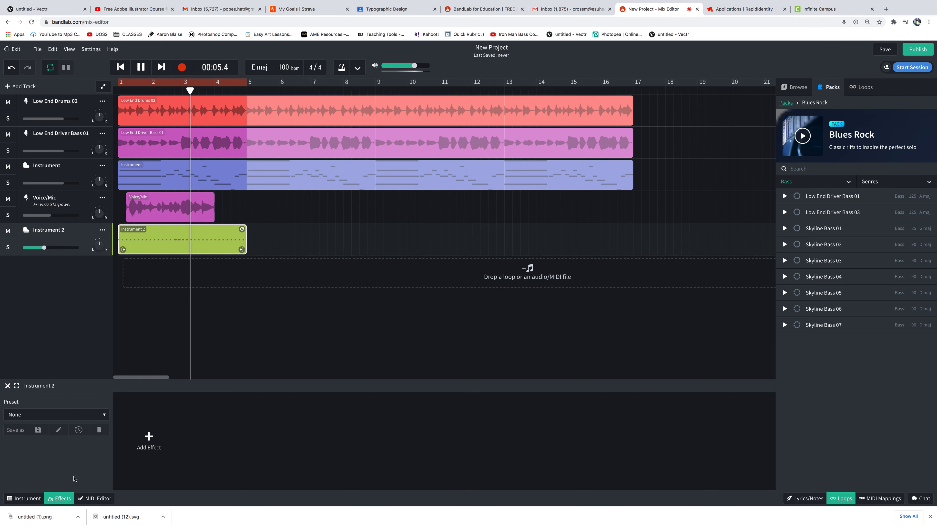
Apply the Large Studio Reverb preset to Instrument 2, solo the track and raise the Studio Reverb mix to about 5.3.
{"action": "left_click", "coordinate": [80, 415]}
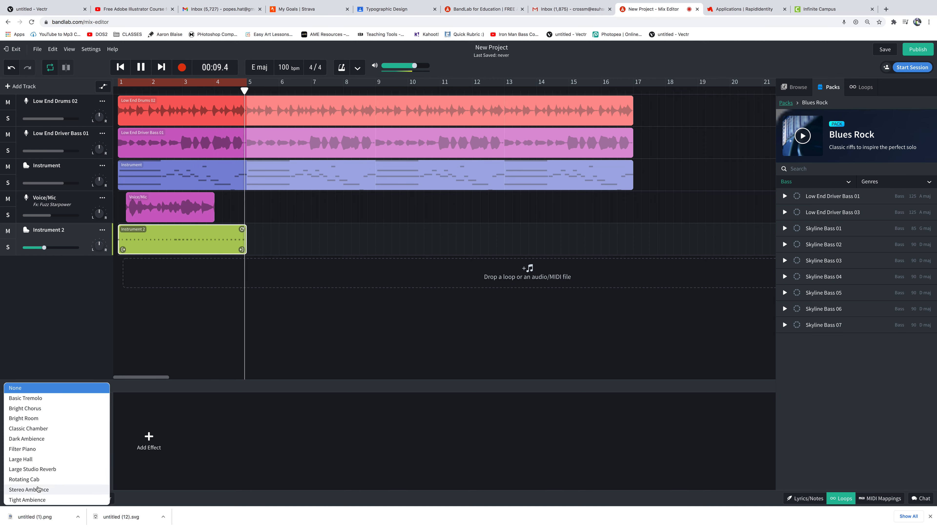
{"action": "left_click", "coordinate": [47, 470]}
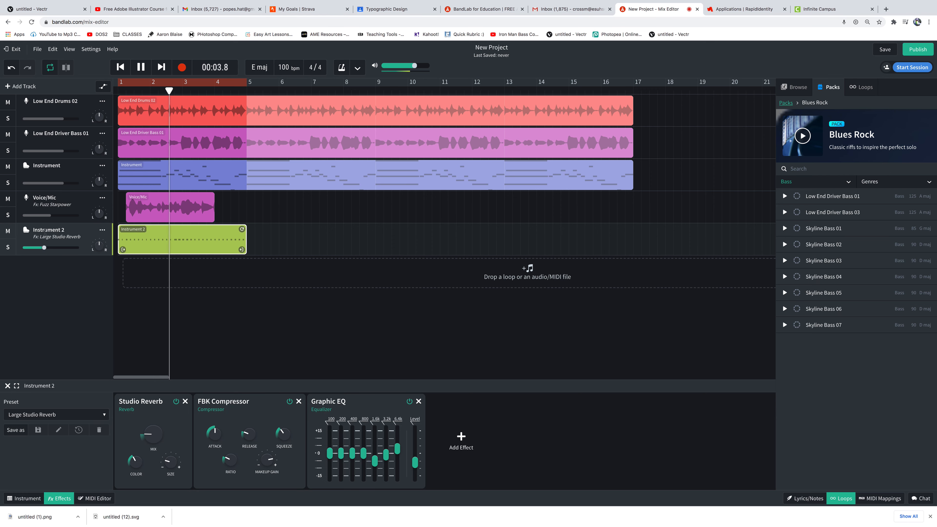
{"action": "left_click", "coordinate": [9, 250]}
{"action": "left_click_drag", "start_coordinate": [153, 433], "coordinate": [148, 387]}
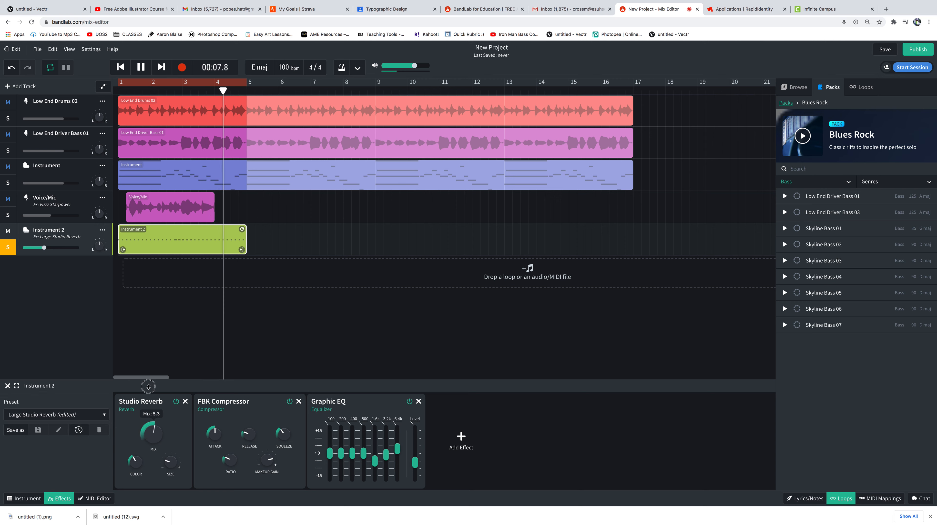
Add a Filter Echo delay to the Instrument 2 effects chain.
{"action": "left_click", "coordinate": [91, 415]}
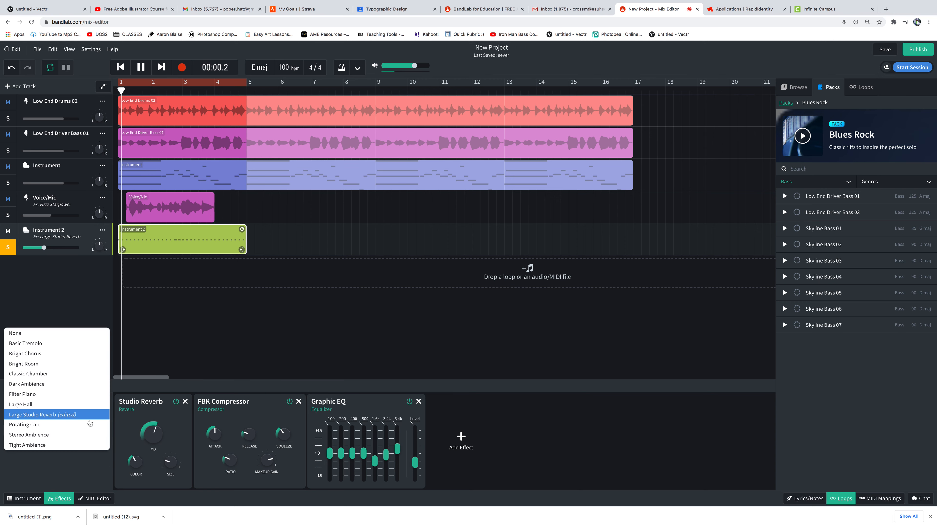
{"action": "left_click", "coordinate": [461, 440]}
{"action": "mouse_move", "coordinate": [451, 439]}
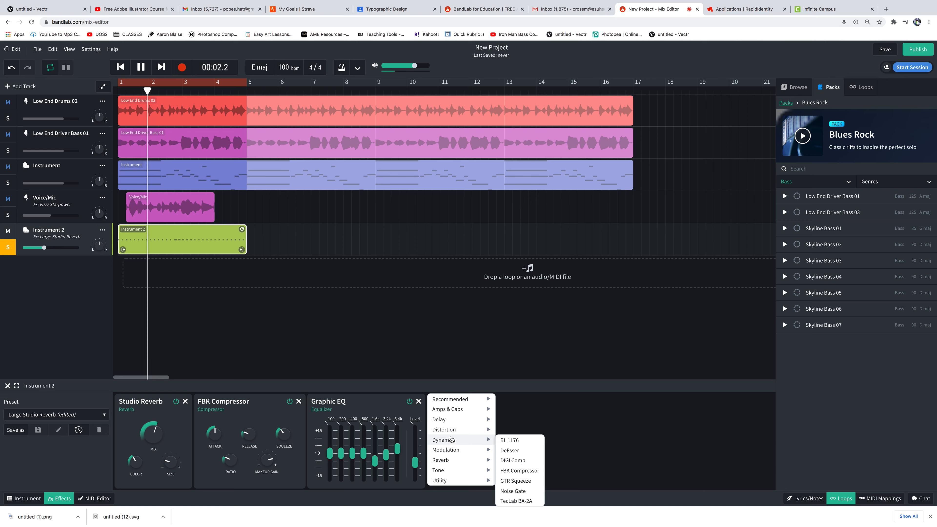
{"action": "mouse_move", "coordinate": [448, 419]}
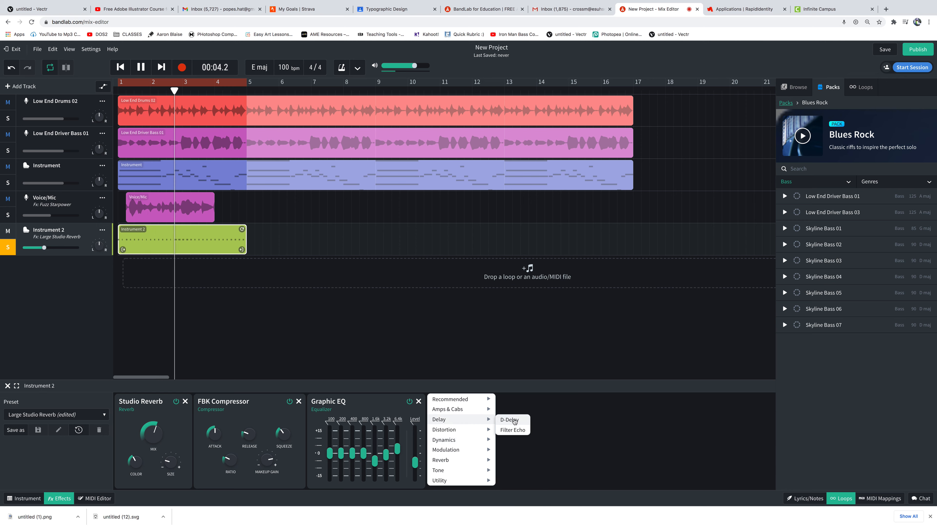
{"action": "left_click", "coordinate": [512, 430]}
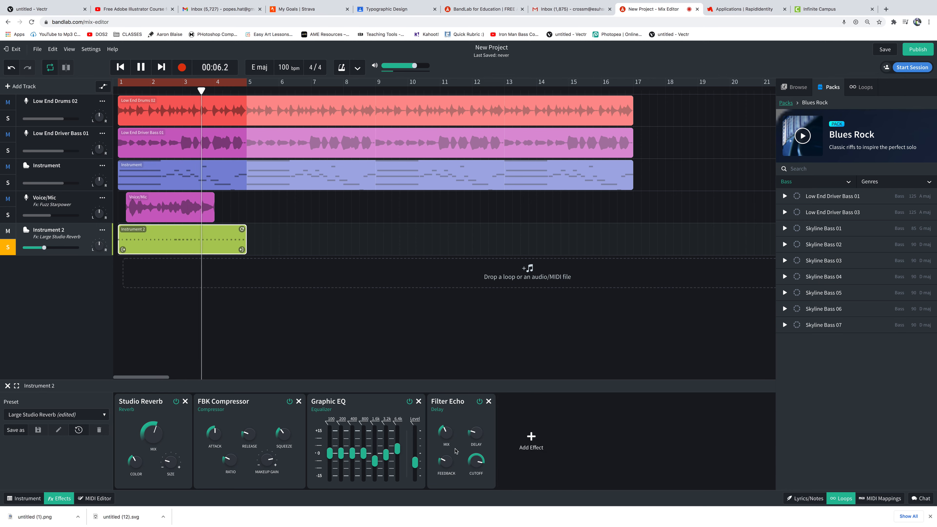
Raise the delay time of the Filter Echo effect on Instrument 2 to about 530 ms.
{"action": "mouse_move", "coordinate": [450, 460]}
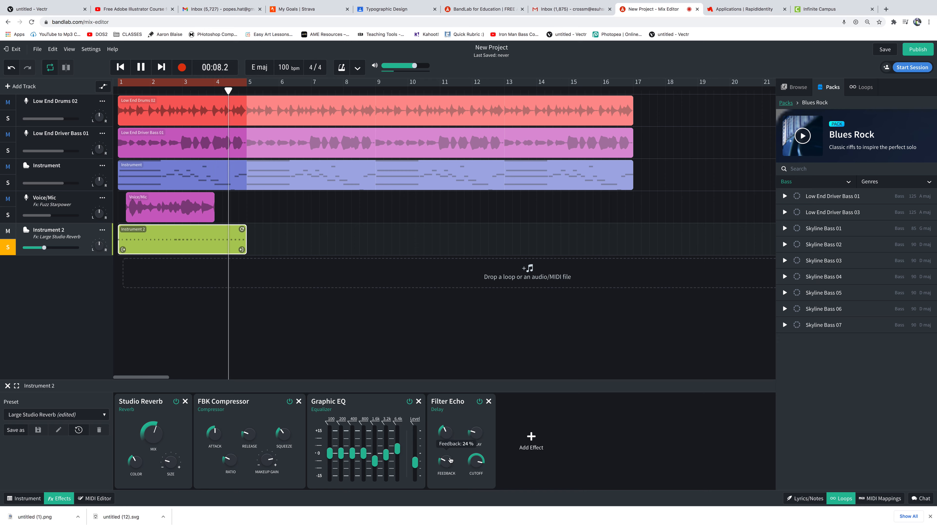
{"action": "mouse_move", "coordinate": [476, 439]}
{"action": "left_click_drag", "start_coordinate": [475, 436], "coordinate": [476, 401]}
{"action": "left_click_drag", "start_coordinate": [476, 437], "coordinate": [477, 440]}
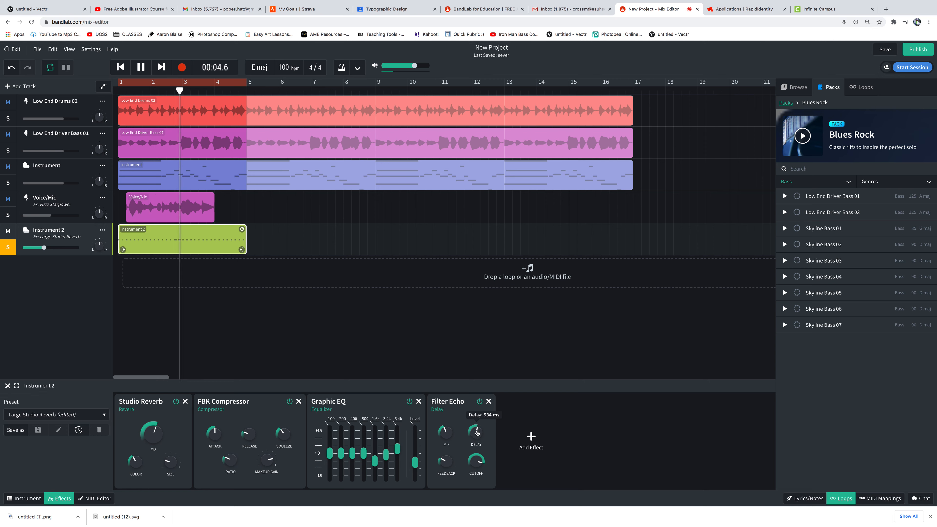
{"action": "left_click_drag", "start_coordinate": [476, 430], "coordinate": [477, 434]}
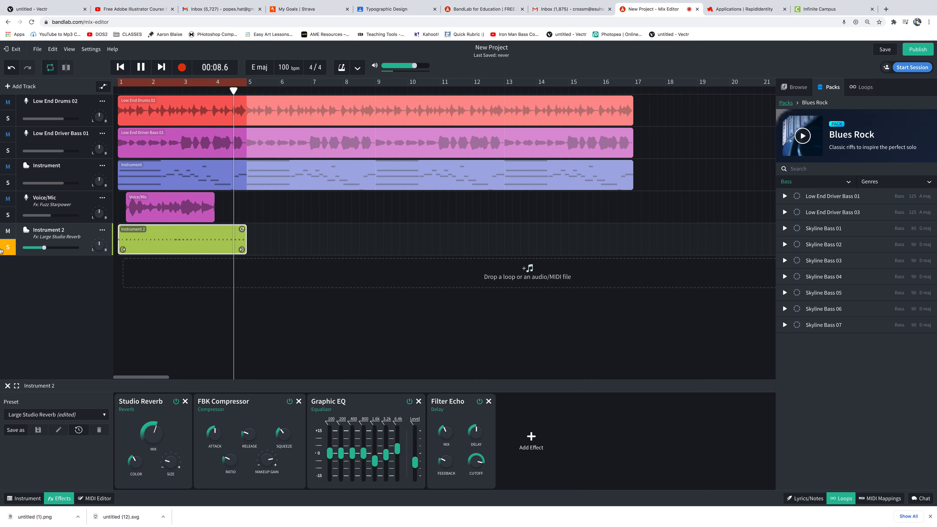
Unsolo the Instrument 2 track and lower its volume to sit behind the other tracks.
{"action": "left_click", "coordinate": [10, 246]}
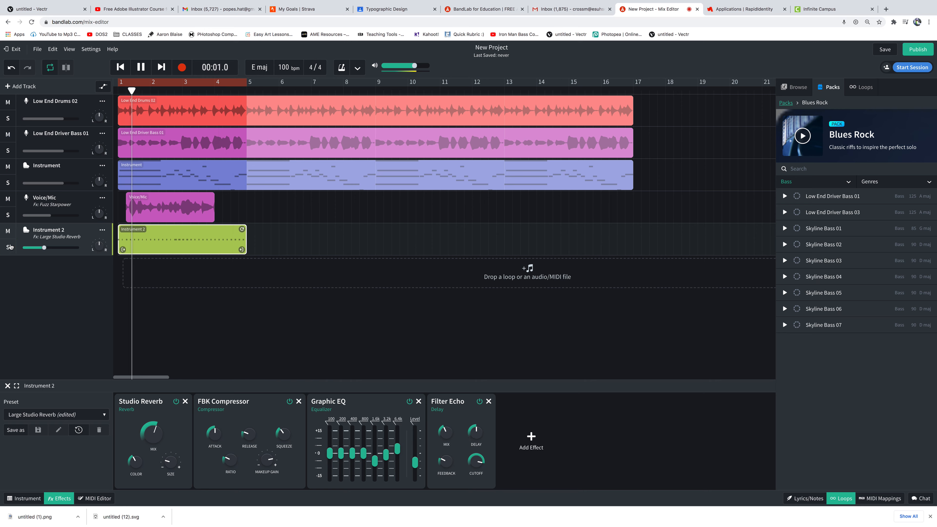
{"action": "left_click_drag", "start_coordinate": [44, 247], "coordinate": [36, 251]}
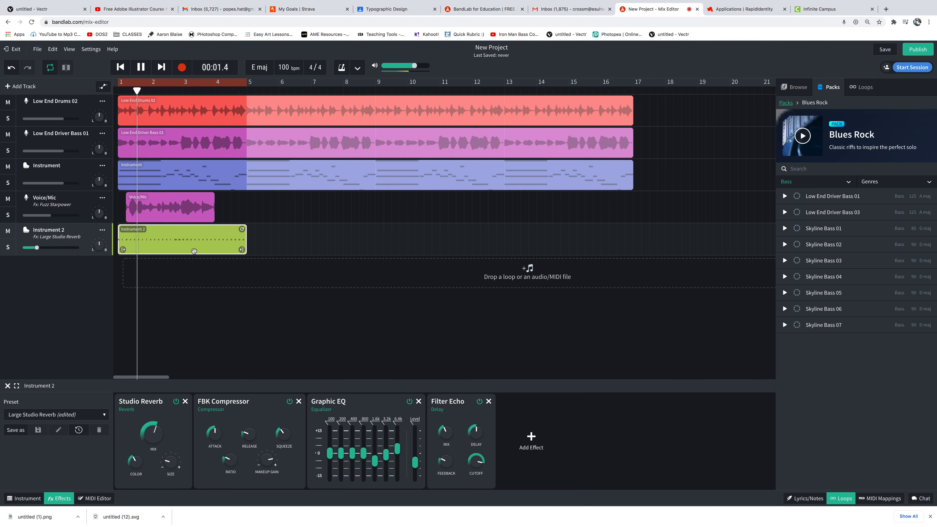
Select all notes of the Instrument 2 region in the MIDI Editor and try transposing them up an octave and back down.
{"action": "double_click", "coordinate": [161, 243]}
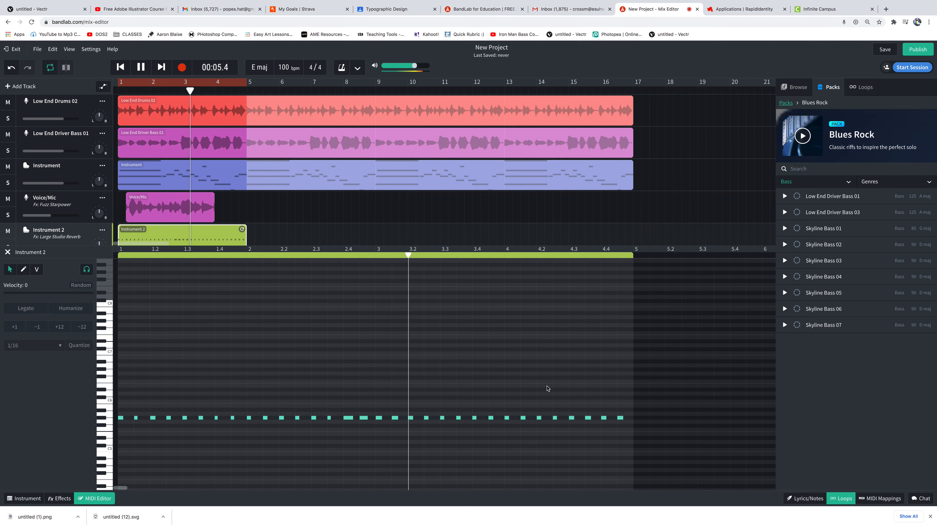
{"action": "left_click_drag", "start_coordinate": [631, 391], "coordinate": [98, 453]}
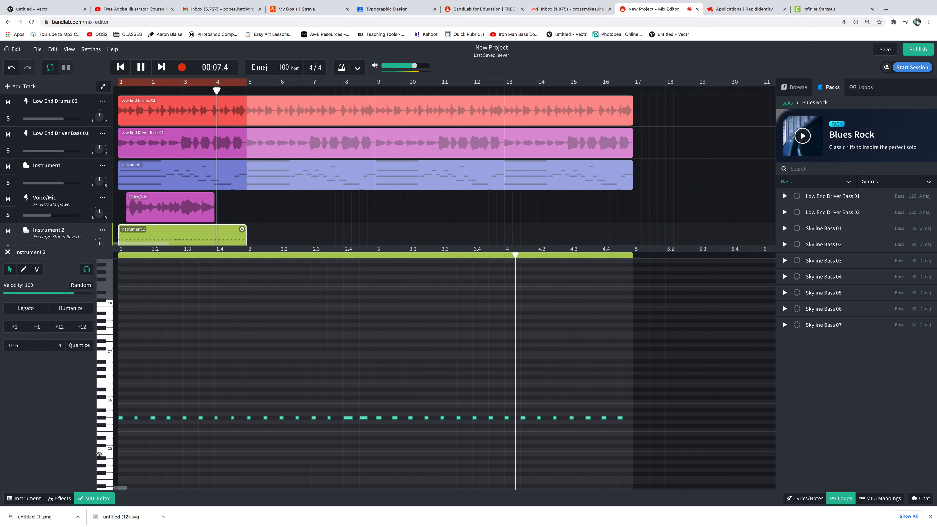
{"action": "left_click", "coordinate": [58, 328]}
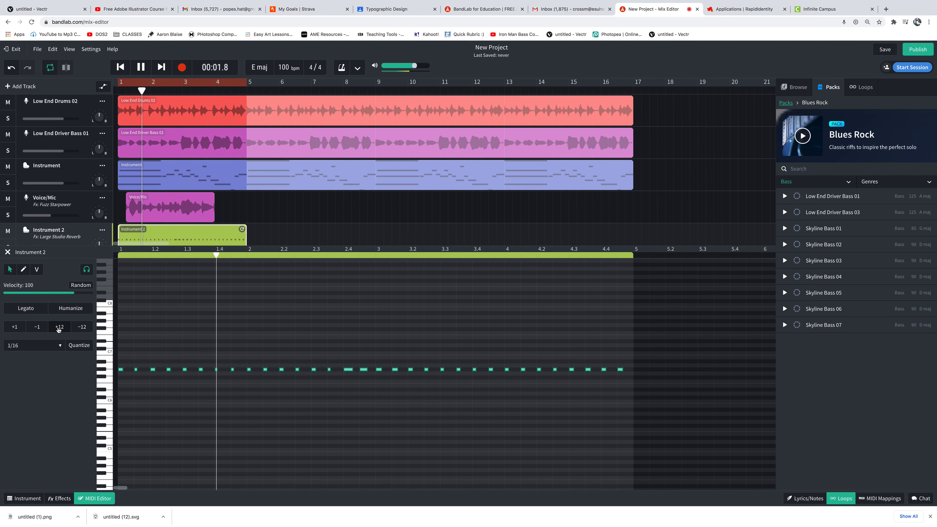
{"action": "left_click", "coordinate": [83, 329]}
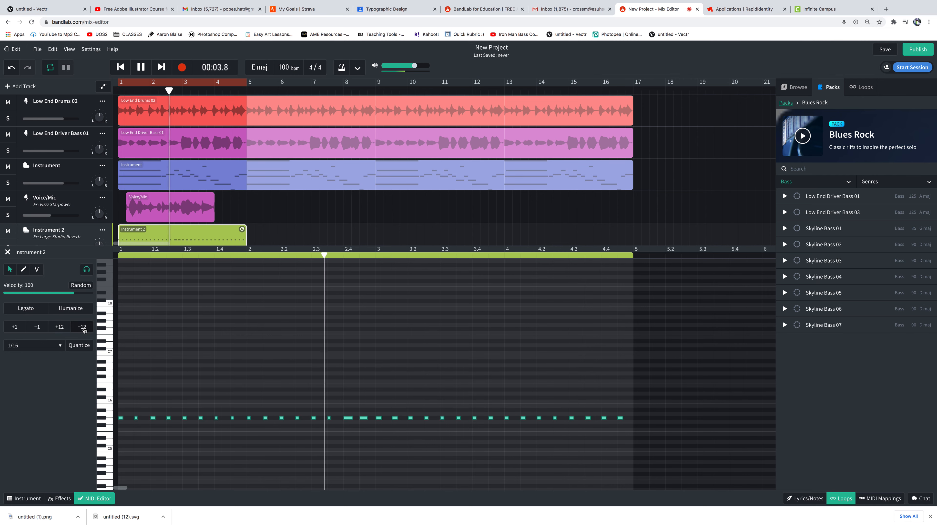
Try transposing the selected Instrument 2 notes up three semitones and back down three, and close the MIDI Editor.
{"action": "left_click", "coordinate": [15, 327]}
{"action": "left_click", "coordinate": [16, 328]}
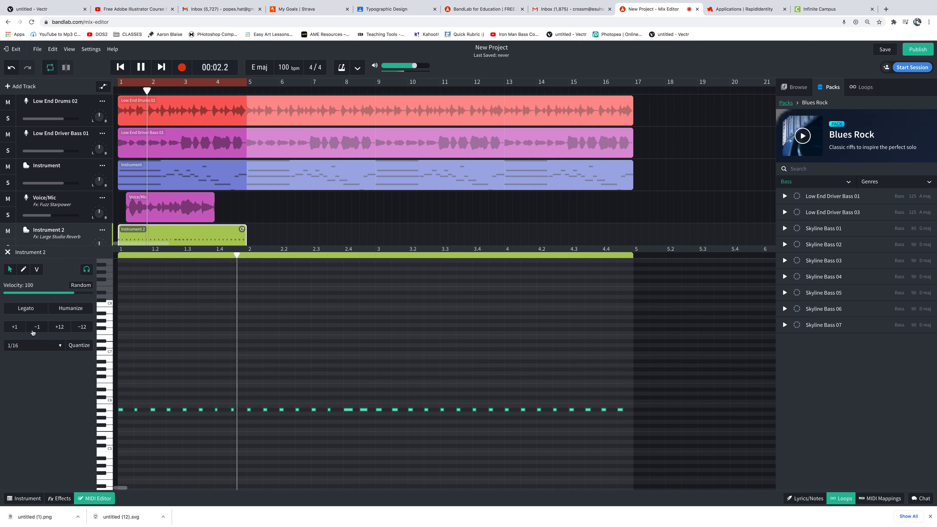
{"action": "left_click", "coordinate": [22, 329]}
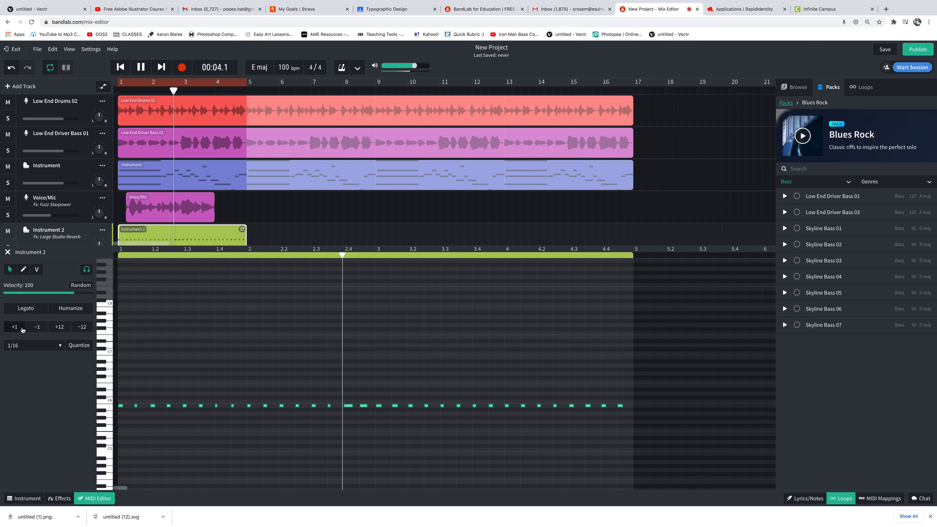
{"action": "left_click", "coordinate": [38, 329]}
{"action": "left_click", "coordinate": [38, 329]}
{"action": "left_click", "coordinate": [38, 329]}
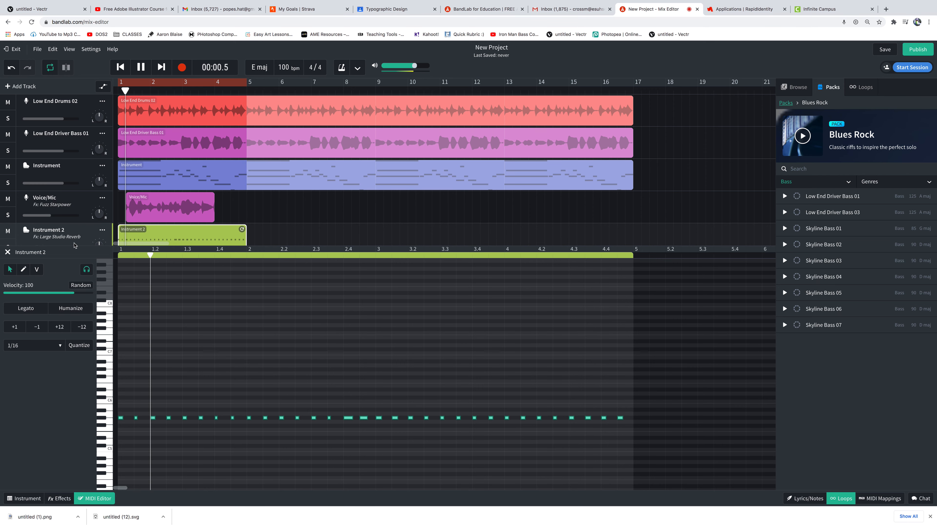
{"action": "left_click", "coordinate": [7, 252]}
Set the Instrument 2 track volume to about -21.3 dB and stop playback.
{"action": "mouse_move", "coordinate": [36, 247]}
{"action": "left_mouse_down"}
{"action": "mouse_move", "coordinate": [49, 249]}
{"action": "mouse_move", "coordinate": [35, 250]}
{"action": "left_mouse_up"}
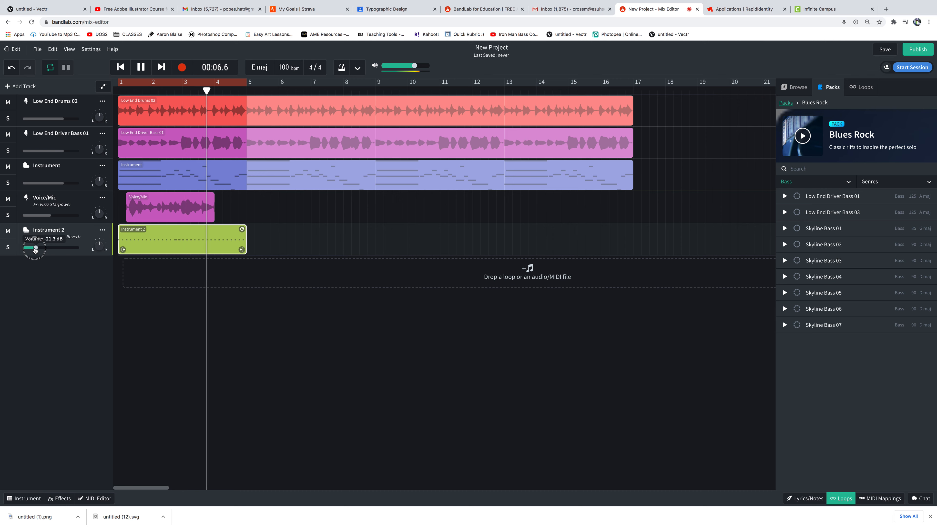
{"action": "key", "text": "space"}
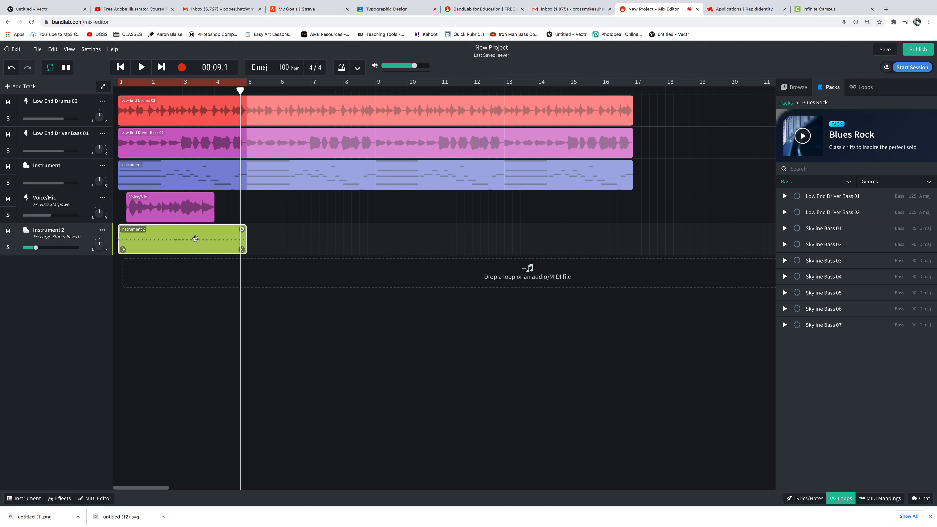
Try a copy of the Instrument 2 region at bar 9, delete it and shorten the original region to end at bar 3.
{"action": "left_click_drag", "start_coordinate": [189, 238], "coordinate": [445, 238]}
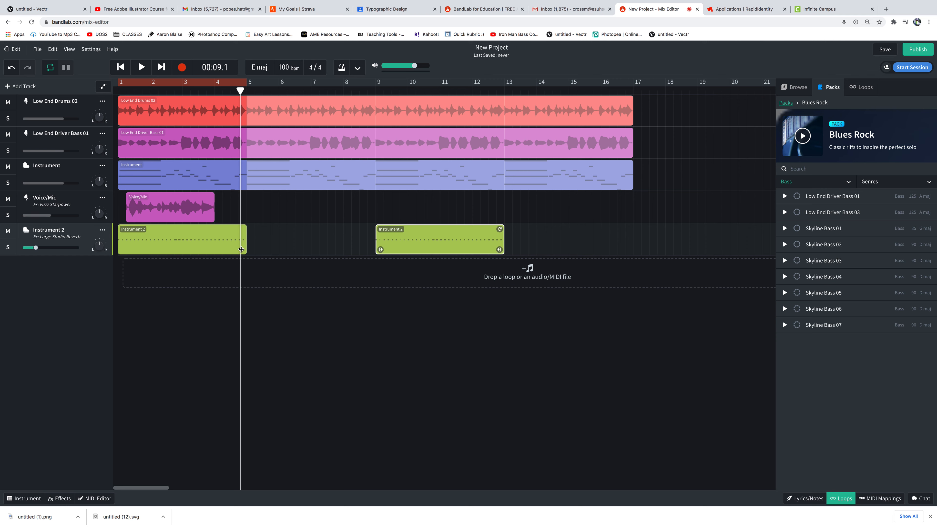
{"action": "left_click_drag", "start_coordinate": [241, 249], "coordinate": [162, 251]}
{"action": "left_click", "coordinate": [233, 251]}
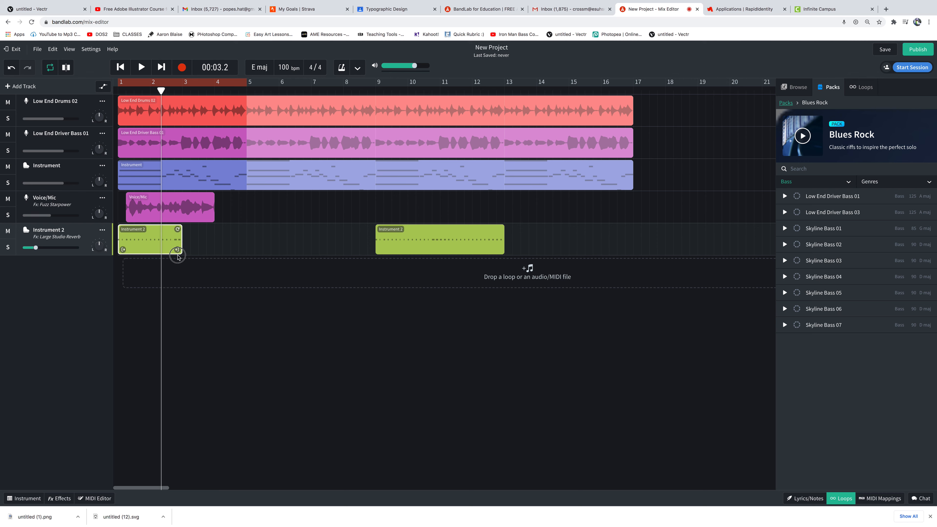
{"action": "left_click", "coordinate": [425, 245]}
{"action": "key", "text": "Delete"}
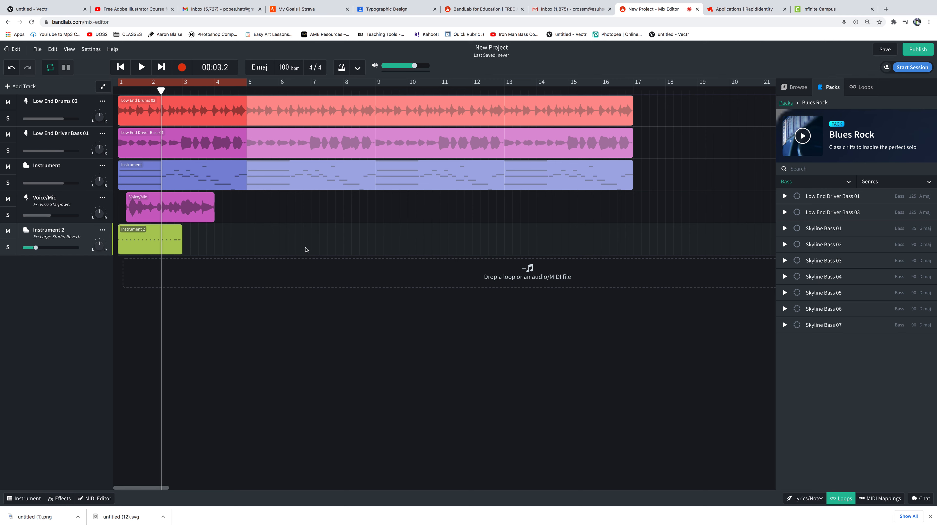
Move the shortened Instrument 2 region to bar 3 and place copies of it at bars 7, 11 and 15.
{"action": "left_click", "coordinate": [136, 243]}
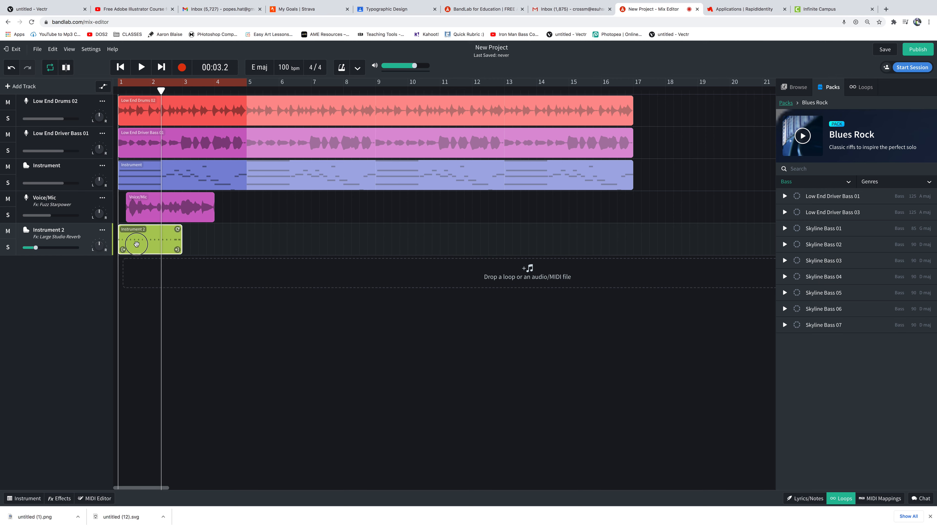
{"action": "left_click_drag", "start_coordinate": [136, 243], "coordinate": [592, 246]}
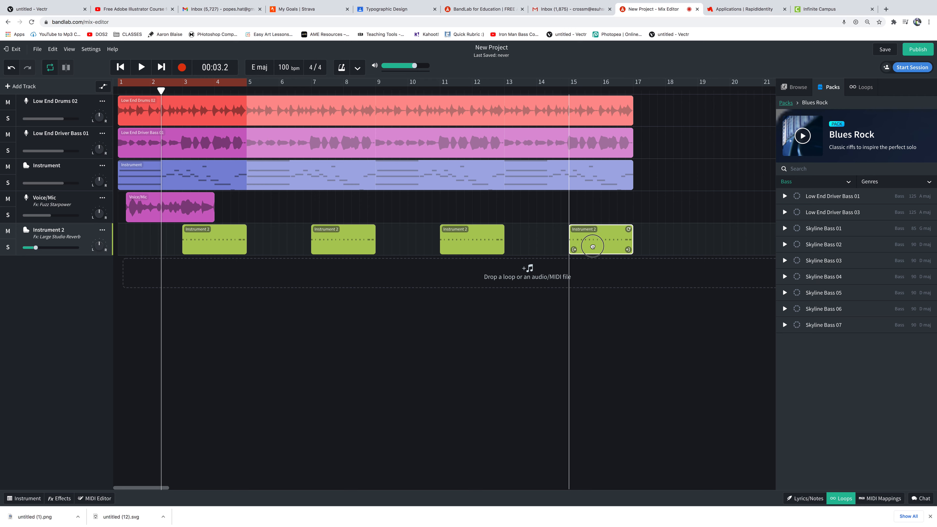
Place a copy of the Voice/Mic region about halfway through bar 9 on the same track.
{"action": "left_click", "coordinate": [188, 216]}
{"action": "left_click_drag", "start_coordinate": [183, 213], "coordinate": [449, 204]}
{"action": "left_click", "coordinate": [449, 203]}
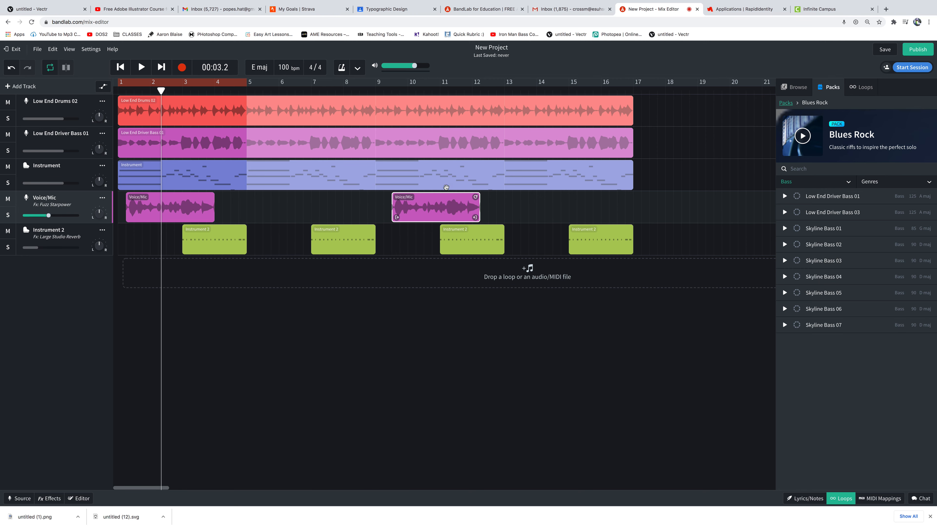
Play the song from the start with cycle looping turned off and readjust the Instrument 2 track volume.
{"action": "key", "text": "Return"}
{"action": "key", "text": "space"}
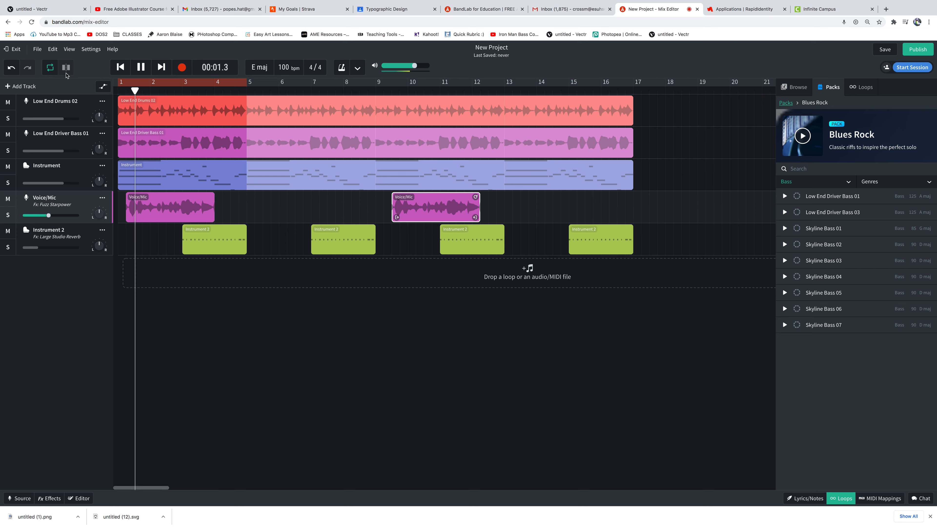
{"action": "left_click", "coordinate": [52, 67]}
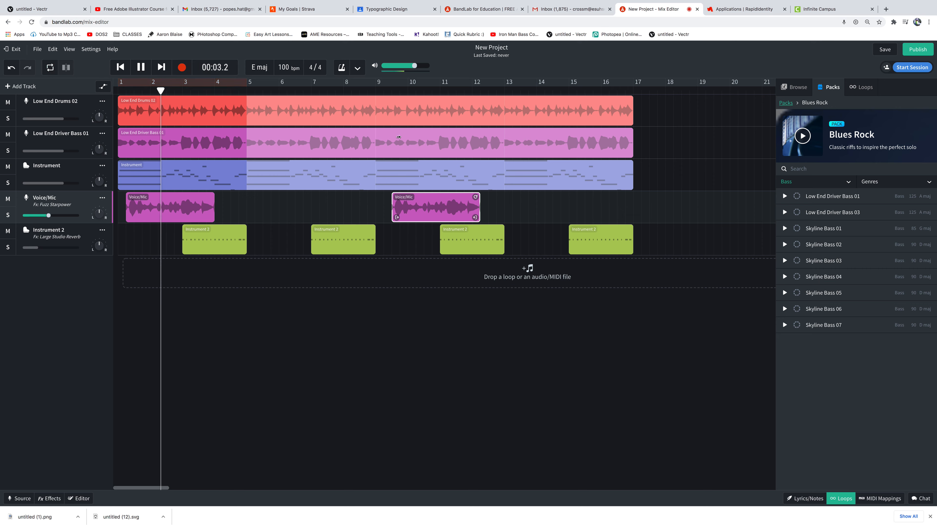
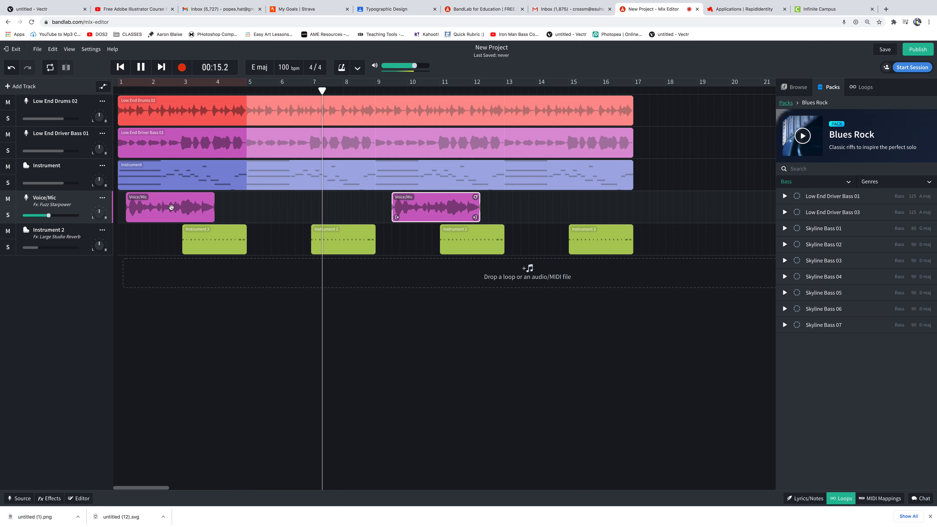
{"action": "left_click", "coordinate": [39, 248]}
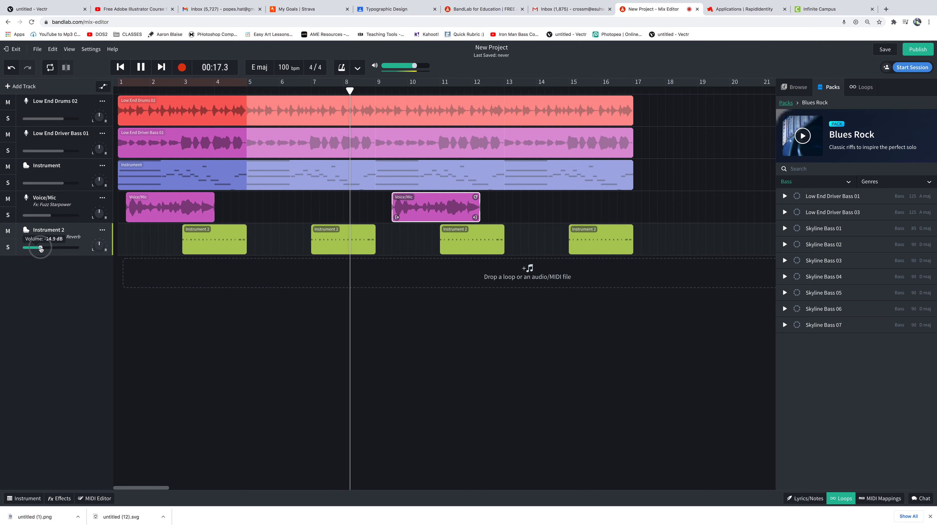
{"action": "left_click_drag", "start_coordinate": [41, 247], "coordinate": [37, 248]}
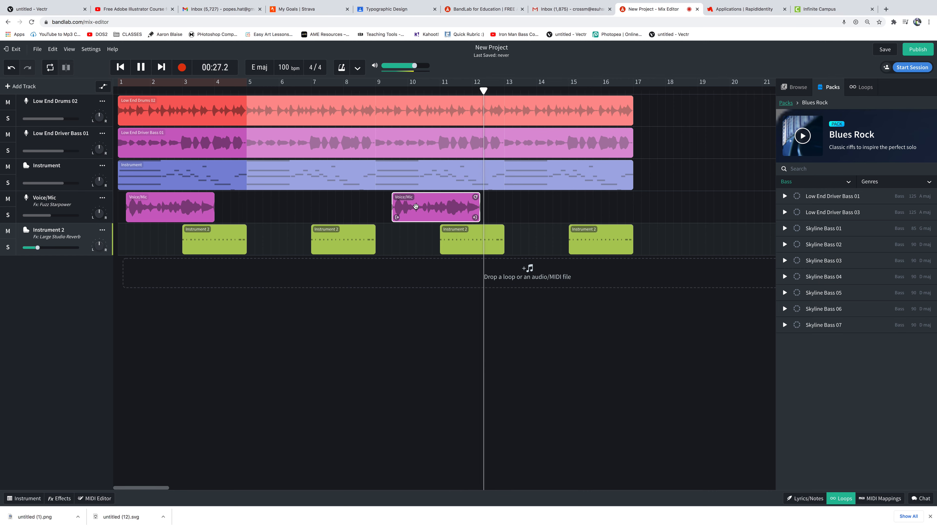
Shift the copied Voice/Mic region slightly earlier within bar 9 and play the passage from about bar 8 to check its timing.
{"action": "left_click", "coordinate": [416, 206]}
{"action": "left_click_drag", "start_coordinate": [416, 206], "coordinate": [408, 206]}
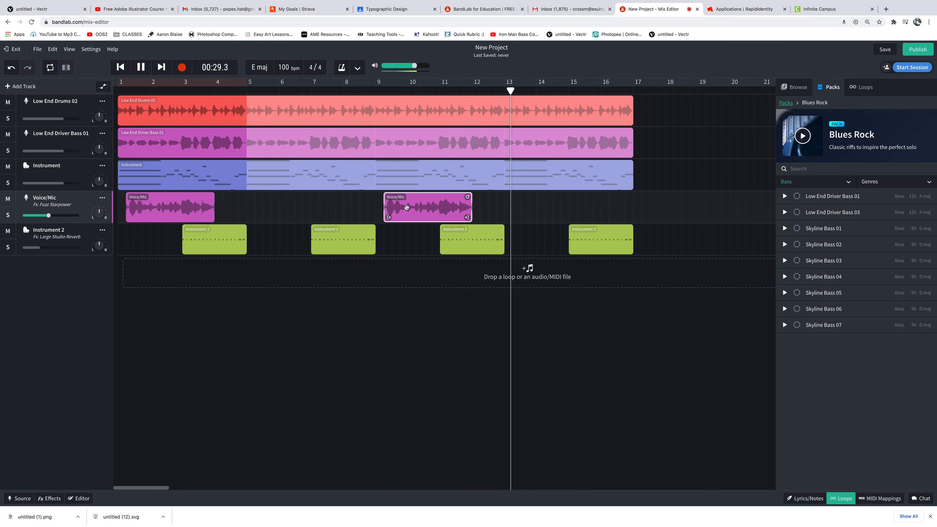
{"action": "left_click", "coordinate": [355, 87]}
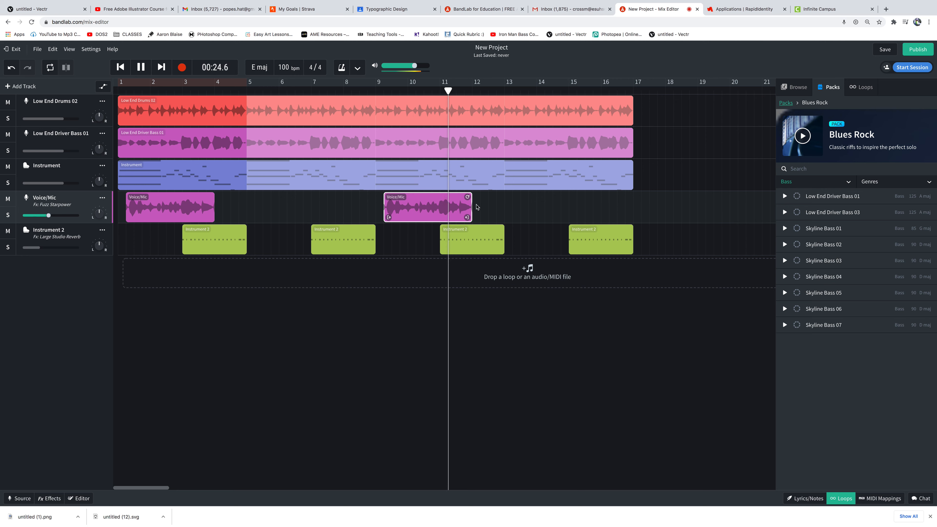
{"action": "key", "text": "space"}
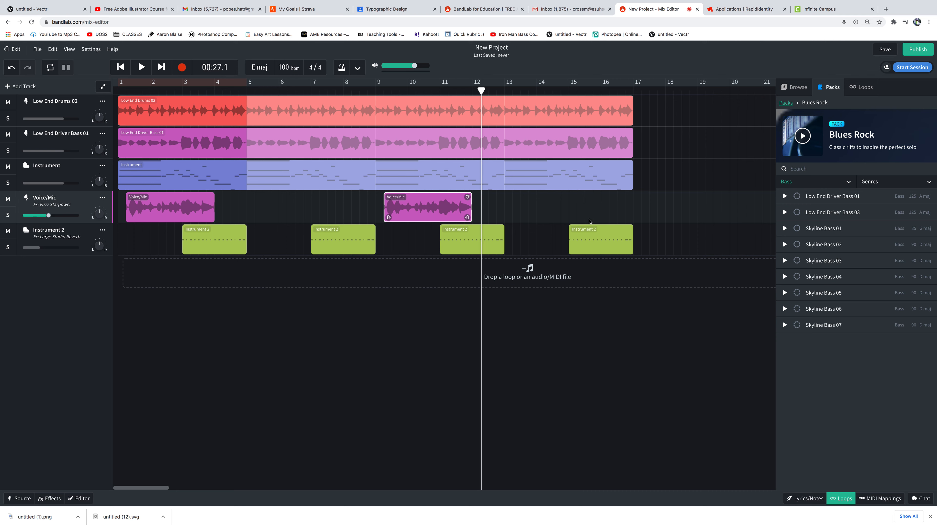
Return the playhead to the start of the song and open the McCoy Mrubata loop pack.
{"action": "left_click_drag", "start_coordinate": [482, 90], "coordinate": [118, 90]}
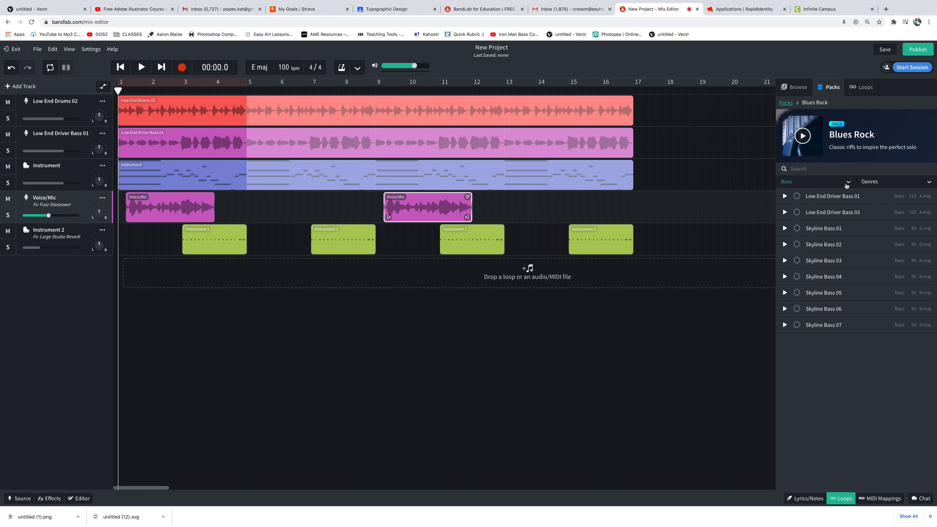
{"action": "left_click", "coordinate": [847, 183]}
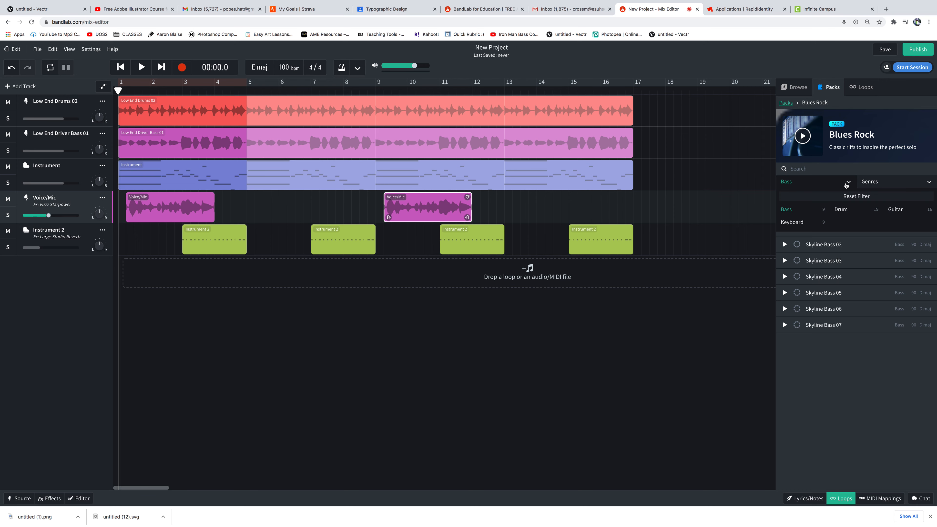
{"action": "left_click", "coordinate": [786, 103]}
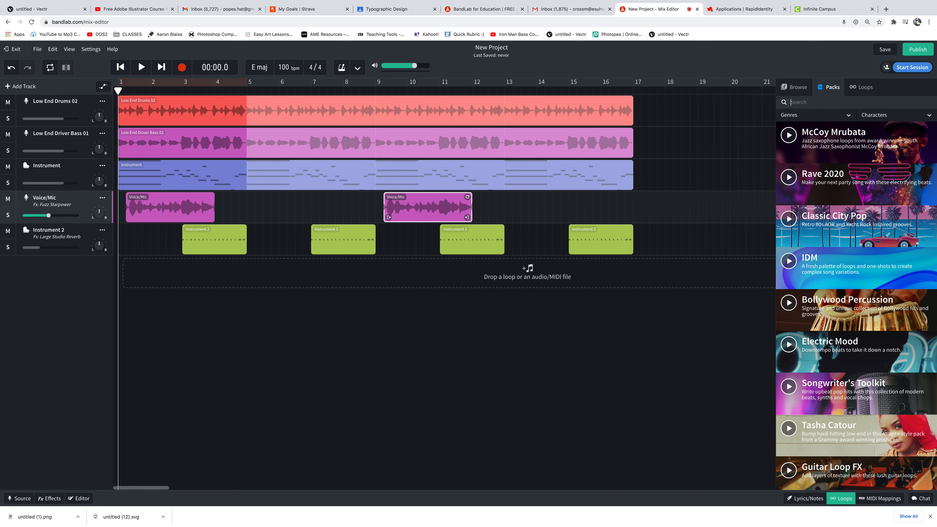
{"action": "left_click", "coordinate": [845, 138]}
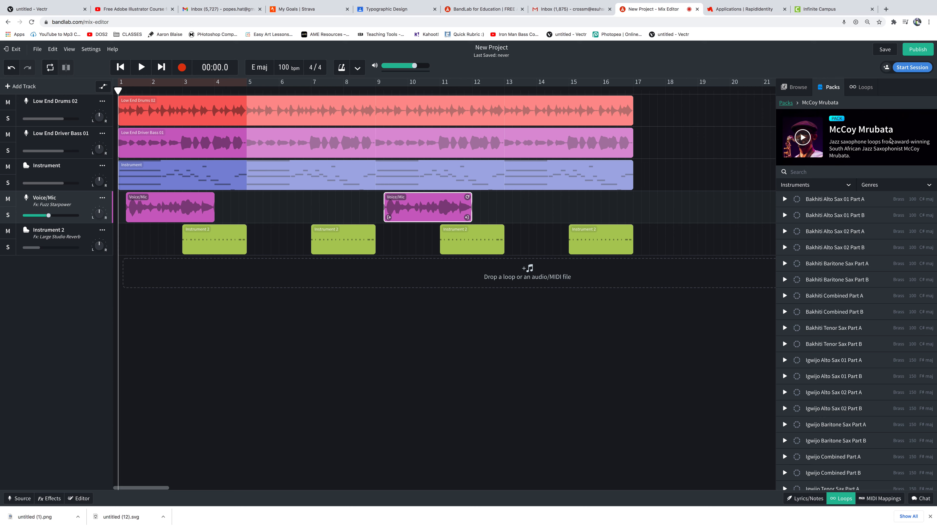
Preview the McCoy E Major Alto Free Time 01 and 02 loops while the song plays.
{"action": "scroll", "coordinate": [900, 273], "scroll_direction": "down", "scroll_amount": 2}
{"action": "scroll", "coordinate": [909, 291], "scroll_direction": "down", "scroll_amount": 10}
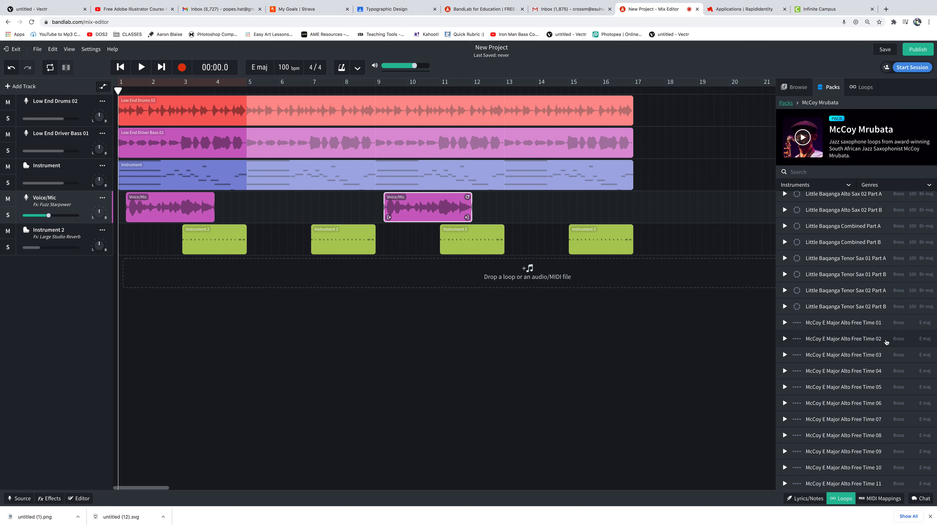
{"action": "left_click", "coordinate": [785, 323]}
{"action": "key", "text": "space"}
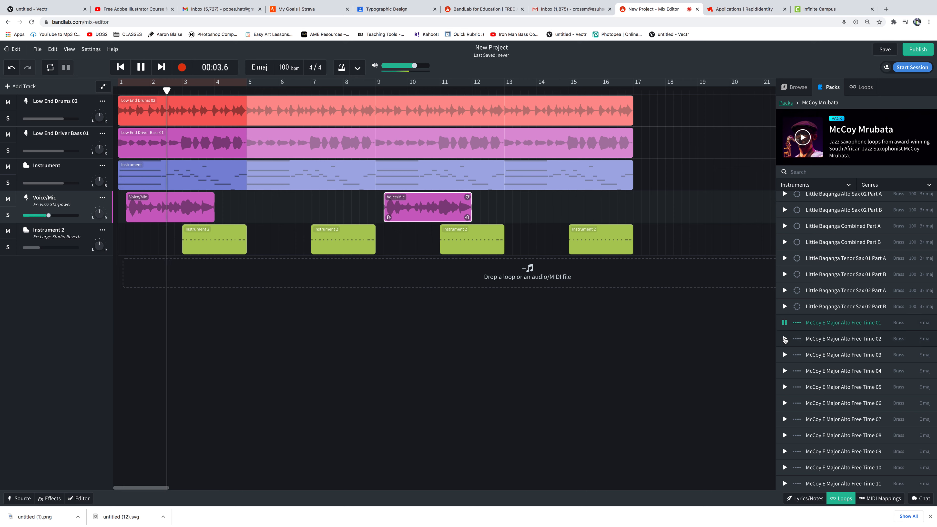
{"action": "left_click", "coordinate": [785, 341]}
{"action": "left_click", "coordinate": [785, 342]}
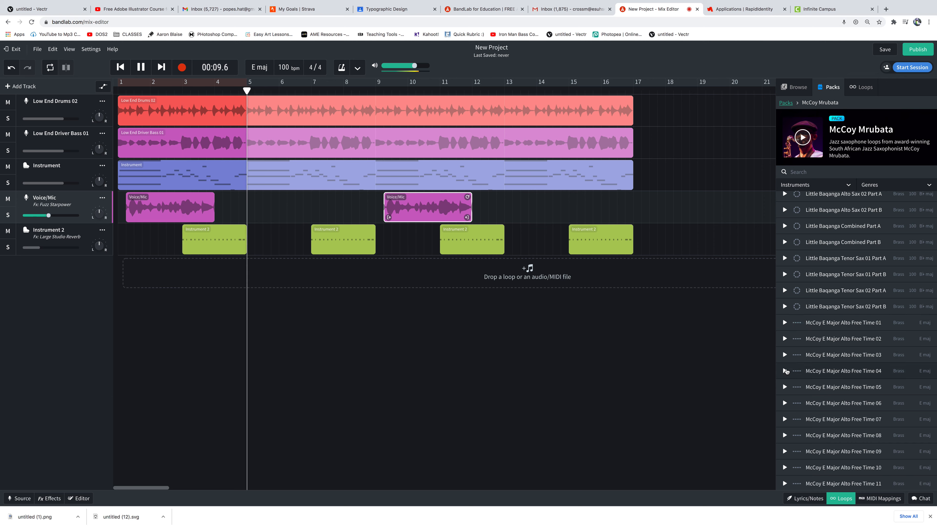
Preview the McCoy E Major Alto Free Time 04, 05, 06, 13, 10 and 09 loops while the song plays.
{"action": "left_click", "coordinate": [784, 370]}
{"action": "left_click", "coordinate": [785, 387]}
{"action": "left_click", "coordinate": [785, 403]}
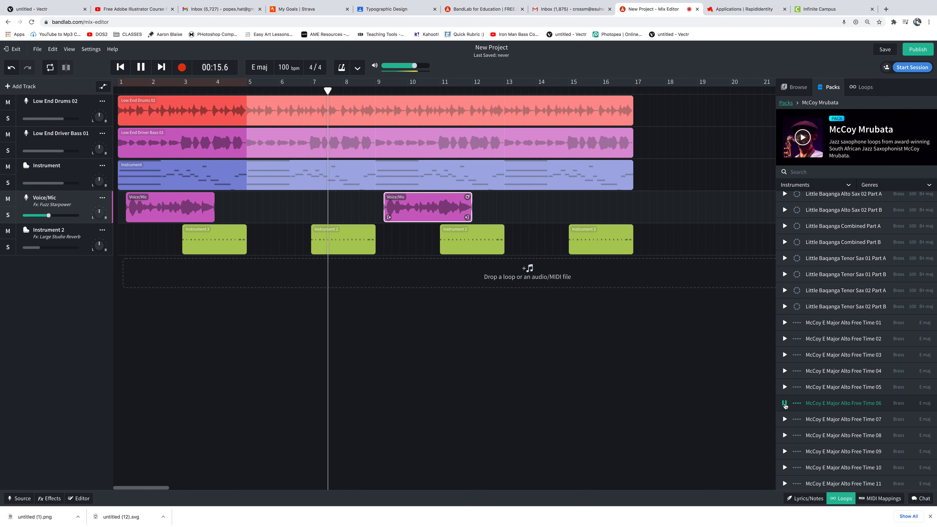
{"action": "left_click", "coordinate": [785, 404]}
{"action": "scroll", "coordinate": [789, 400], "scroll_direction": "down", "scroll_amount": 2}
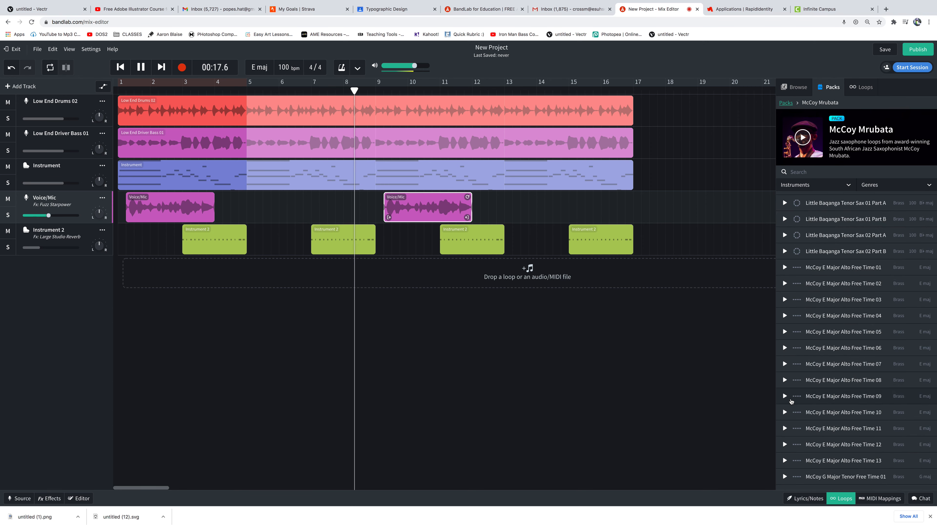
{"action": "left_click", "coordinate": [785, 461]}
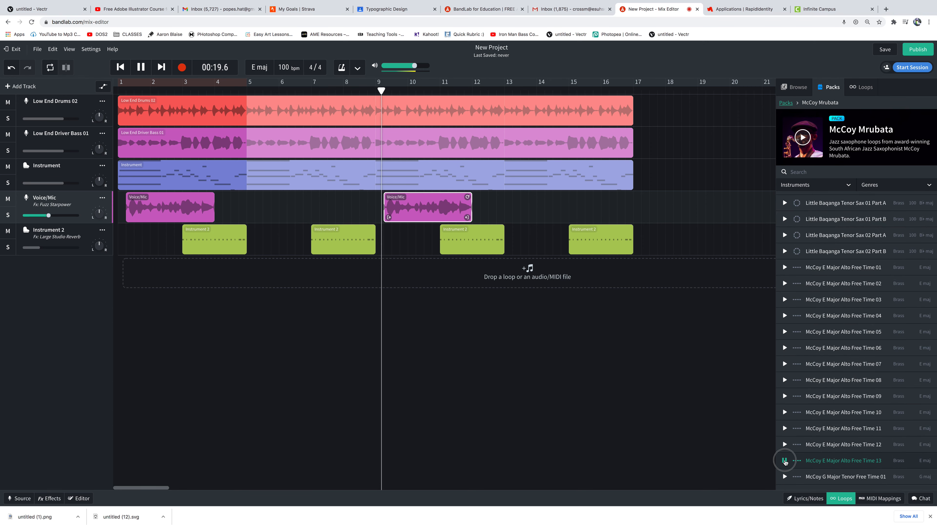
{"action": "left_click", "coordinate": [785, 412]}
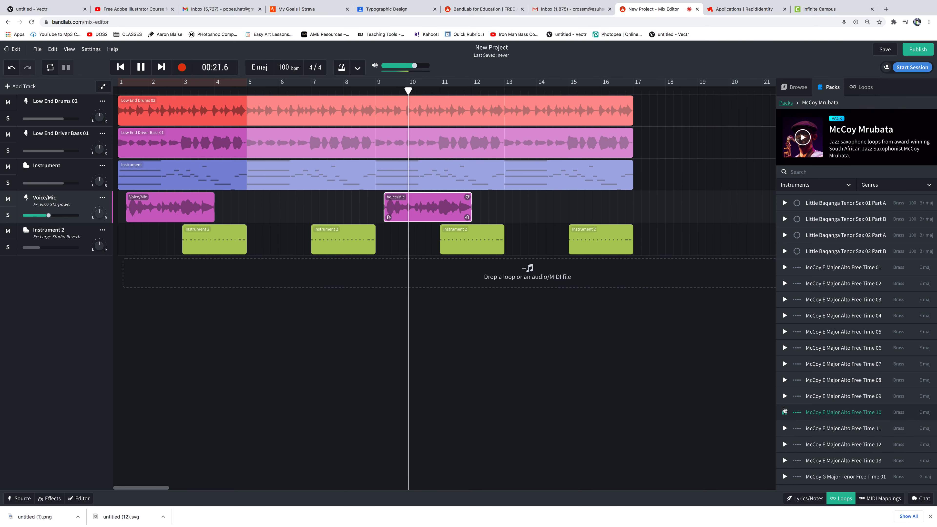
{"action": "left_click", "coordinate": [785, 396]}
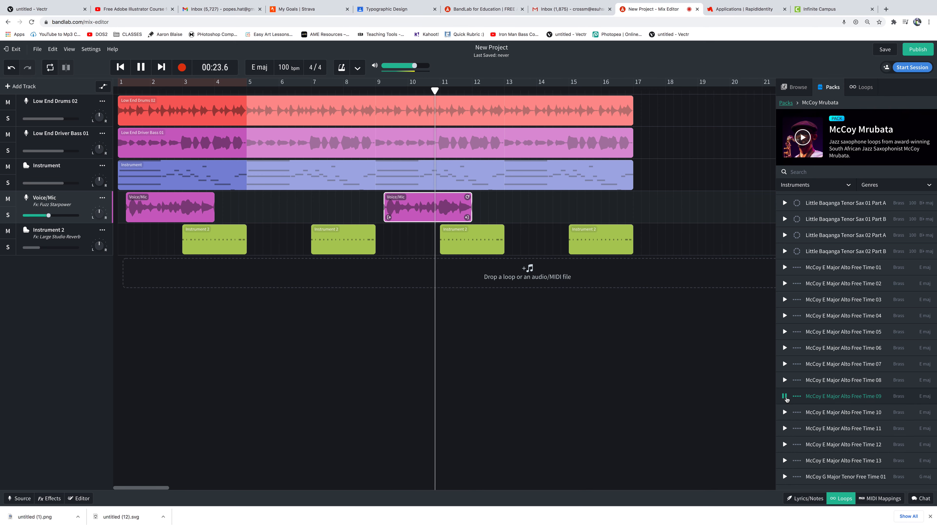
{"action": "left_click", "coordinate": [786, 396]}
Check the instrument filter options of the McCoy Mrubata pack and go back to the overview of all packs.
{"action": "scroll", "coordinate": [841, 398], "scroll_direction": "up", "scroll_amount": 12}
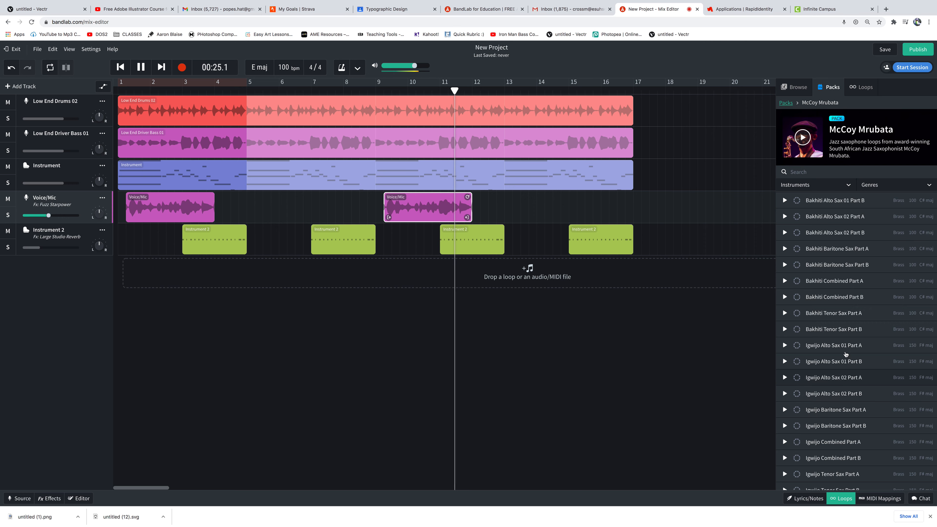
{"action": "left_click", "coordinate": [838, 193]}
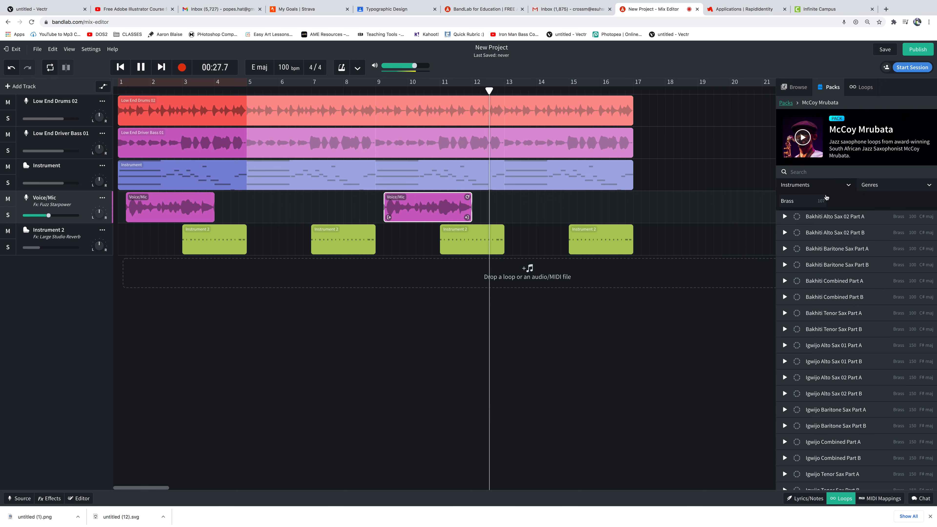
{"action": "scroll", "coordinate": [867, 250], "scroll_direction": "up", "scroll_amount": 1}
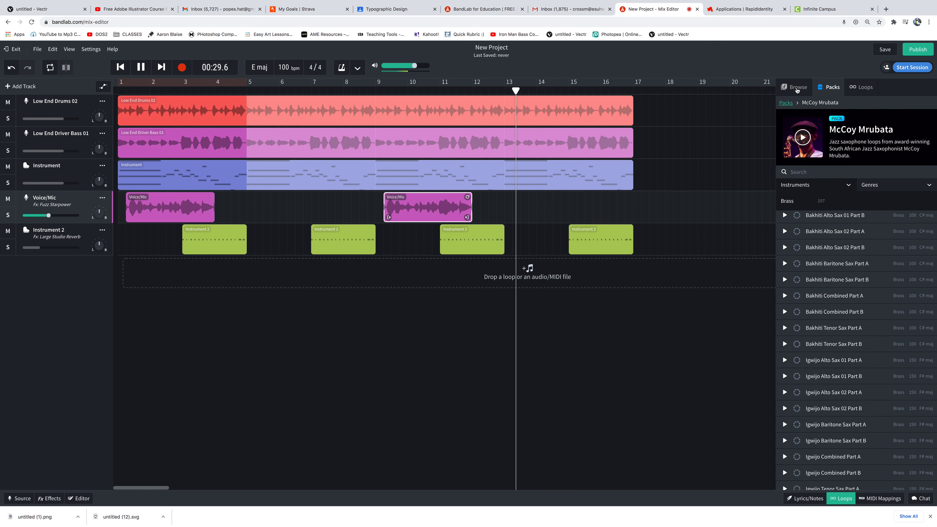
{"action": "left_click", "coordinate": [786, 103]}
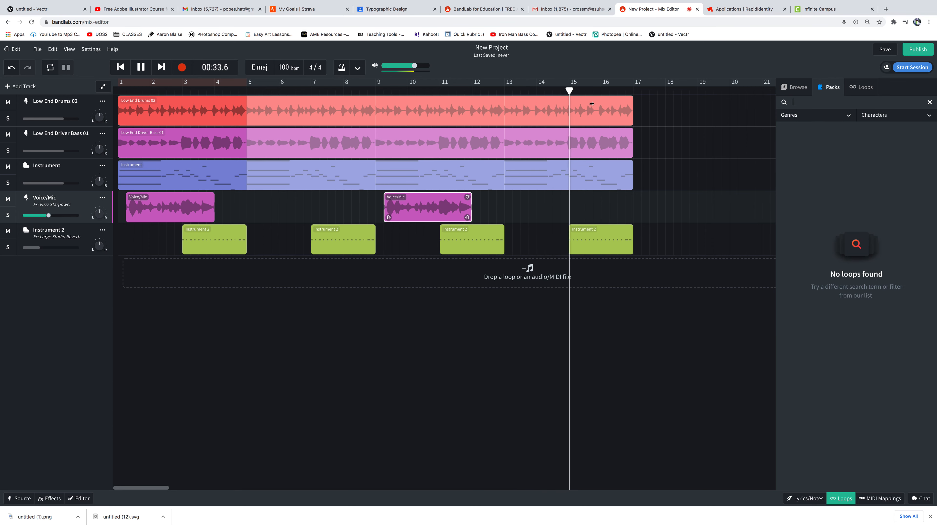
Stop playback and return the playhead to the very start of the song.
{"action": "left_click_drag", "start_coordinate": [576, 91], "coordinate": [4, 150]}
{"action": "key", "text": "space"}
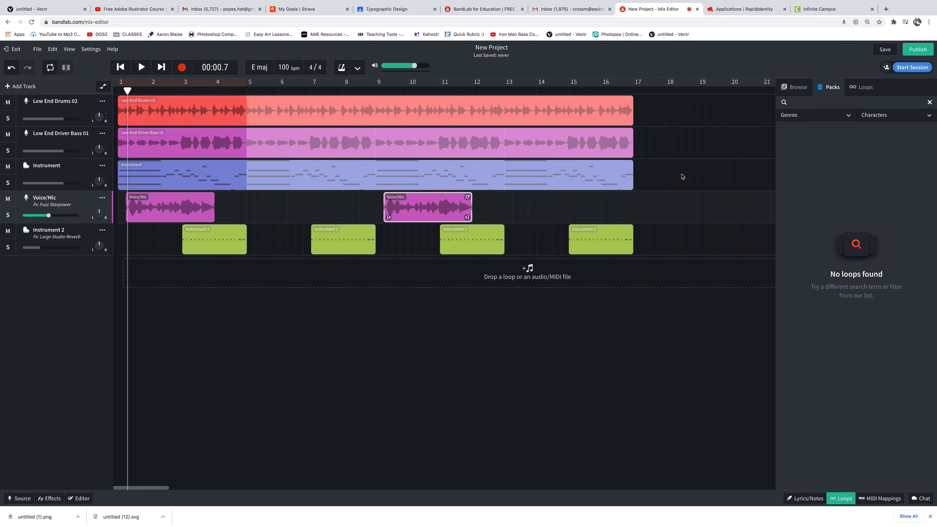
{"action": "left_click_drag", "start_coordinate": [133, 91], "coordinate": [121, 92]}
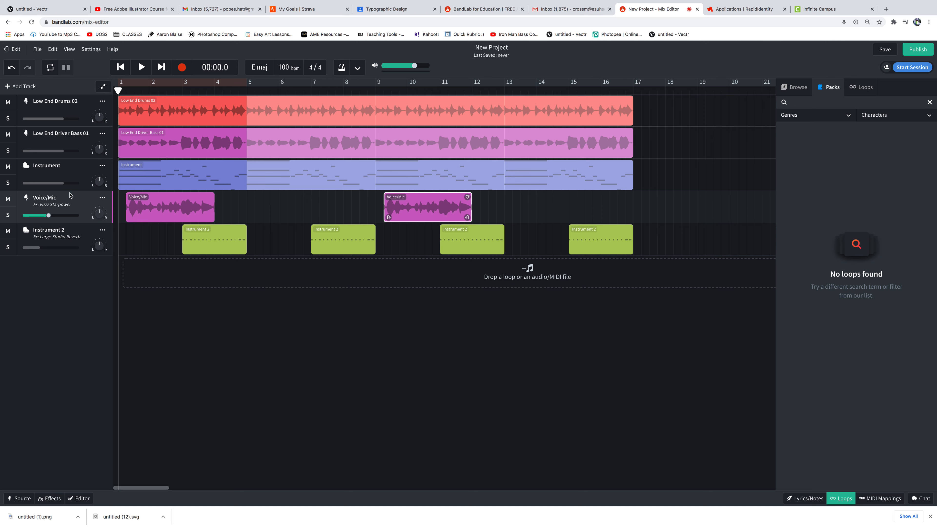
Open the Grand Piano of Instrument 2 and try the E Harmonic major scale by playing its lowest notes.
{"action": "left_click", "coordinate": [76, 230]}
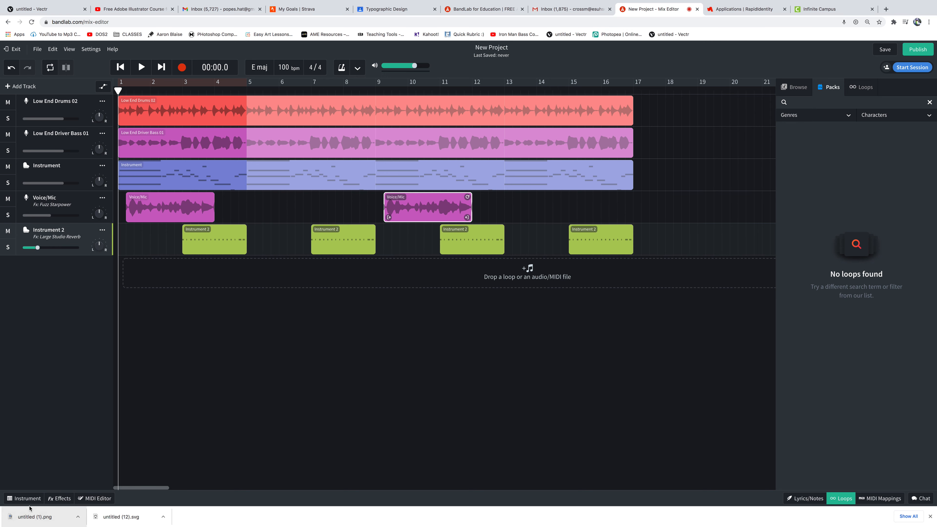
{"action": "left_click", "coordinate": [27, 498]}
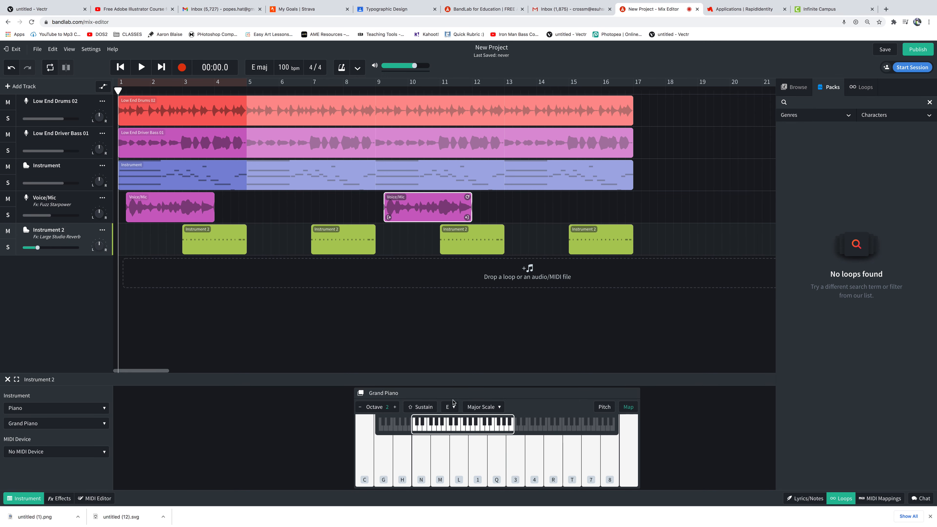
{"action": "left_click", "coordinate": [499, 407]}
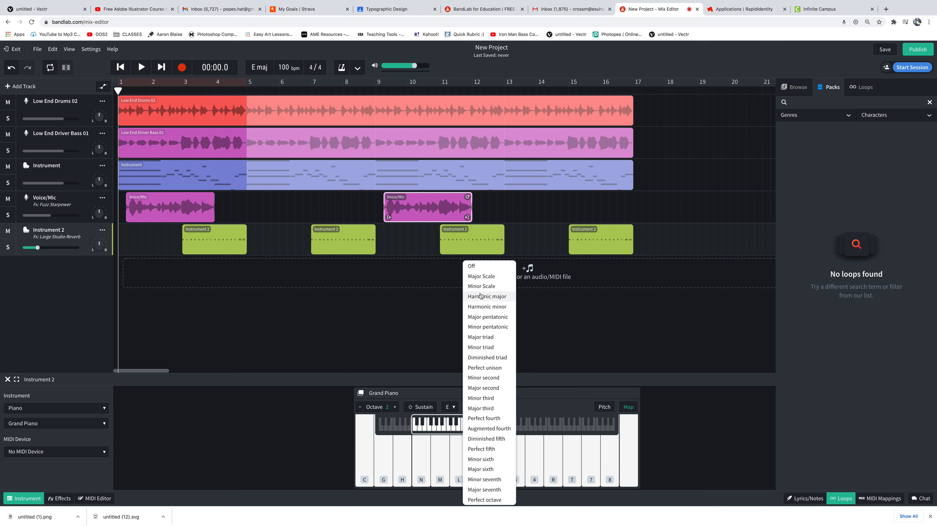
{"action": "left_click", "coordinate": [499, 297]}
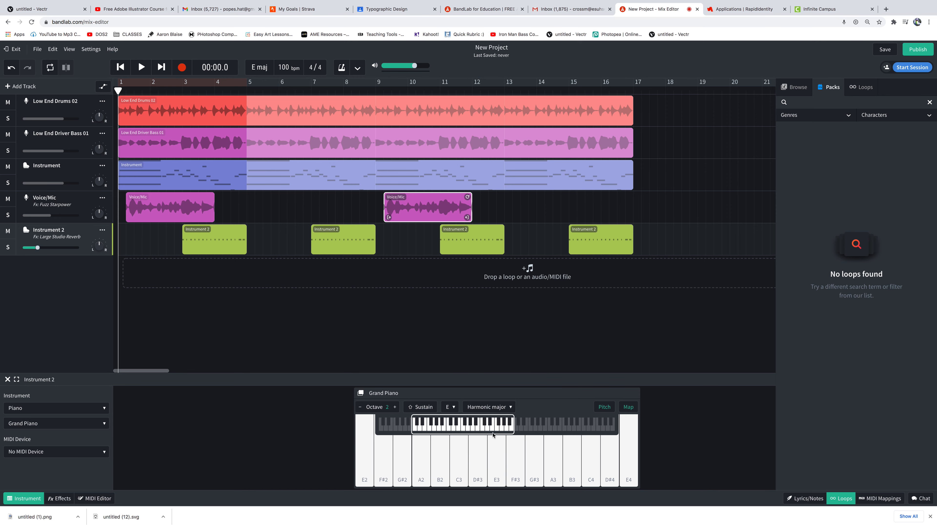
{"action": "left_click_drag", "start_coordinate": [365, 468], "coordinate": [400, 469]}
Set the Grand Piano's scale back to Major Scale in E.
{"action": "left_click", "coordinate": [501, 407]}
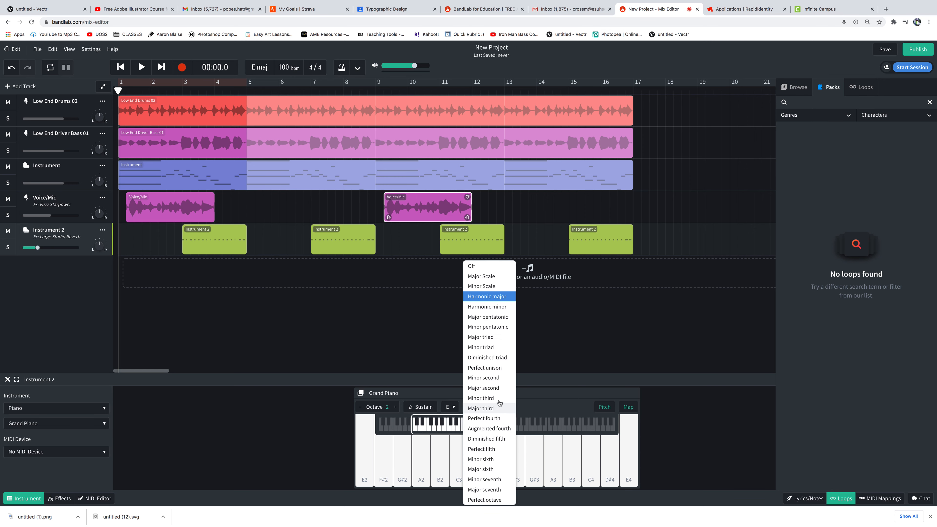
{"action": "left_click", "coordinate": [488, 277]}
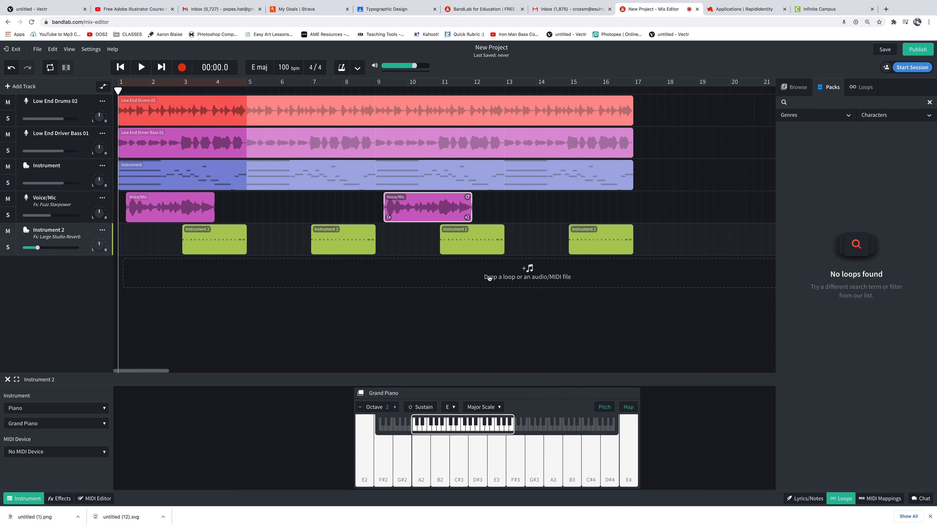
{"action": "left_click", "coordinate": [499, 407]}
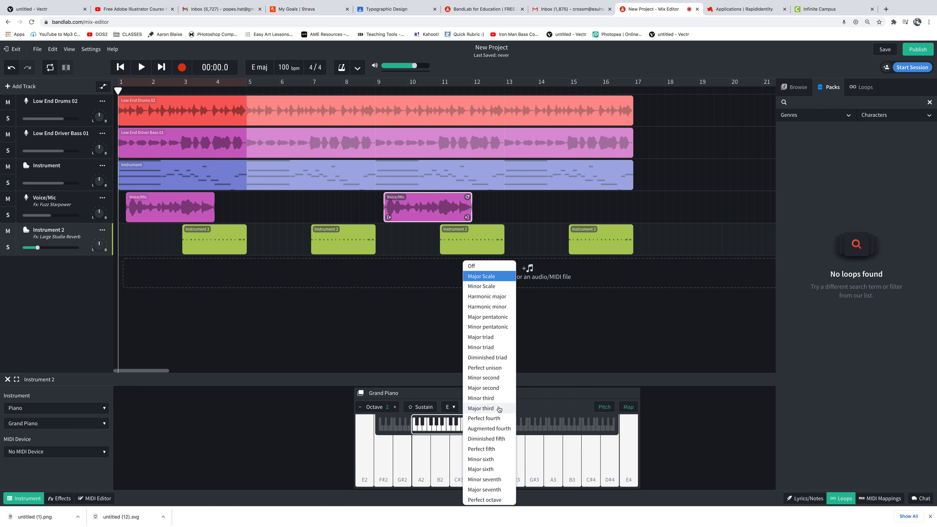
{"action": "left_click", "coordinate": [479, 277]}
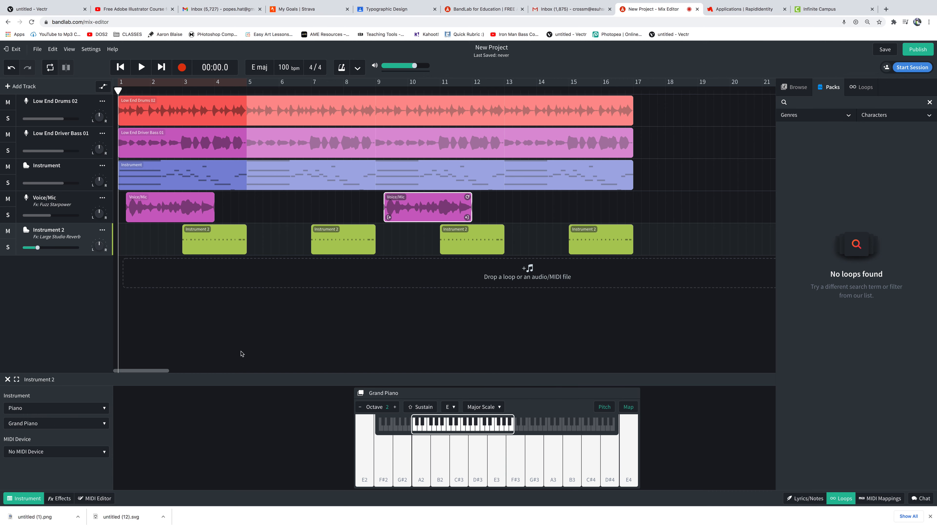
Publish the project with a sample title naming its two recipients, keeping the genre as Other.
{"action": "left_click", "coordinate": [918, 51]}
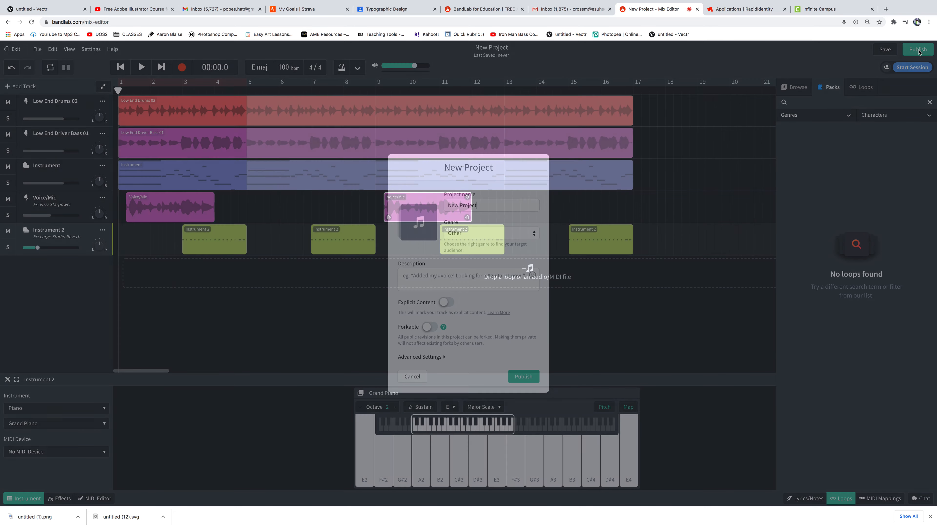
{"action": "triple_click", "coordinate": [487, 204]}
{"action": "type", "text": "Sample for Steph and Karlos"}
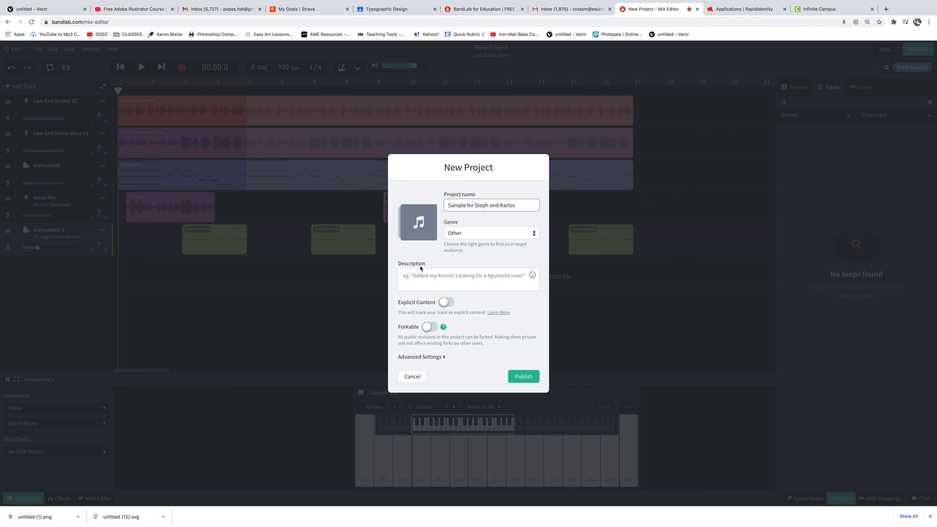
{"action": "left_click", "coordinate": [523, 376]}
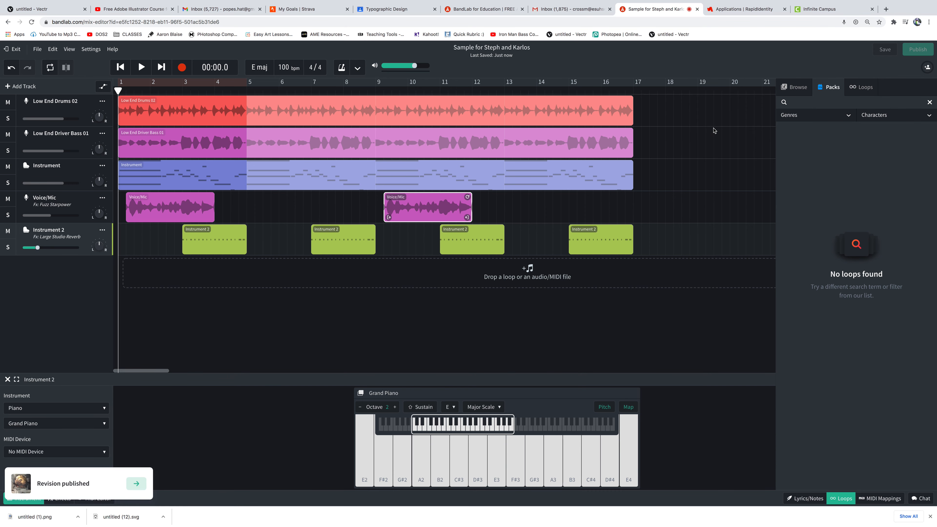
{"action": "mouse_move", "coordinate": [706, 3]}
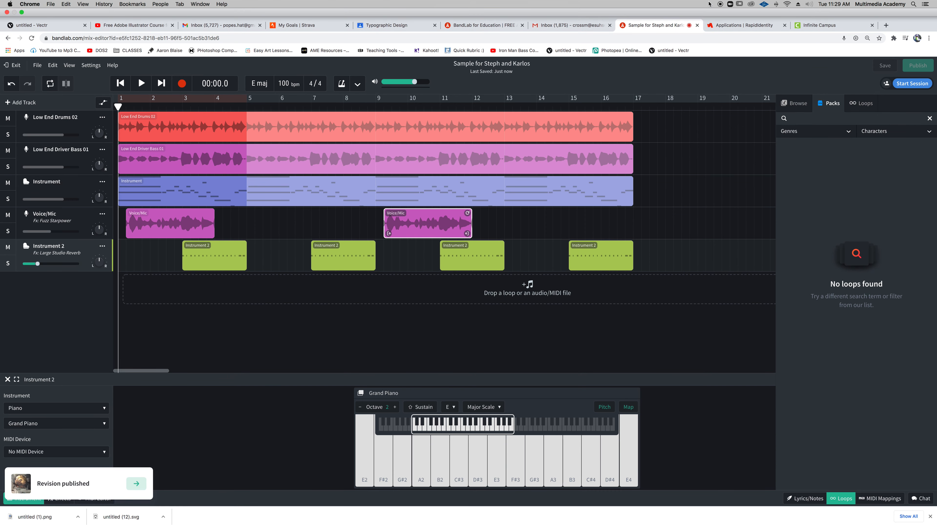